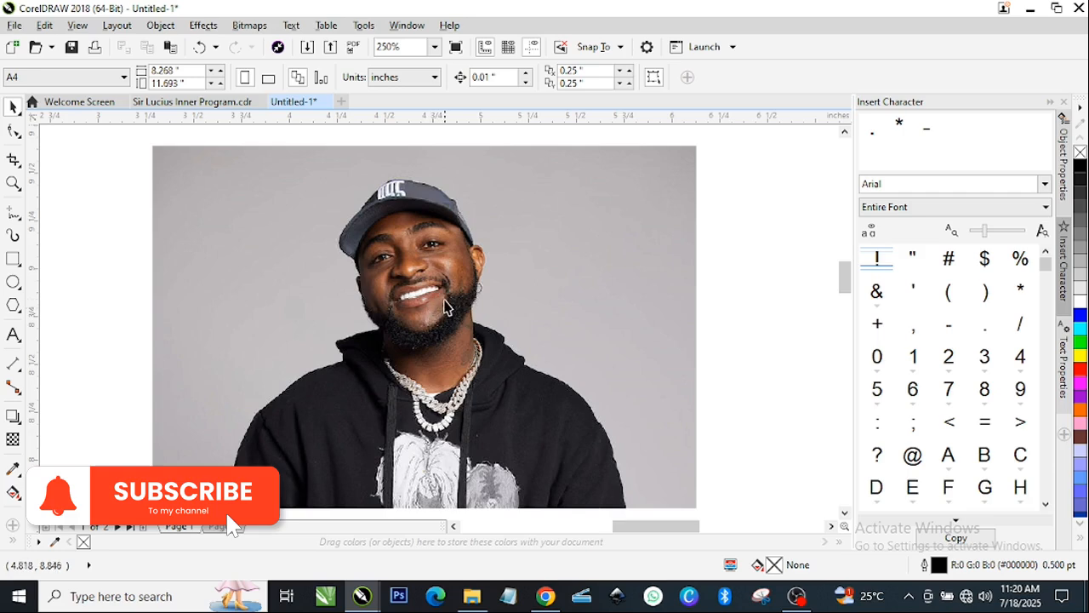
{"action": "scroll", "coordinate": [448, 305], "scroll_direction": "down", "scroll_amount": 1}
{"action": "scroll", "coordinate": [445, 306], "scroll_direction": "up", "scroll_amount": 2}
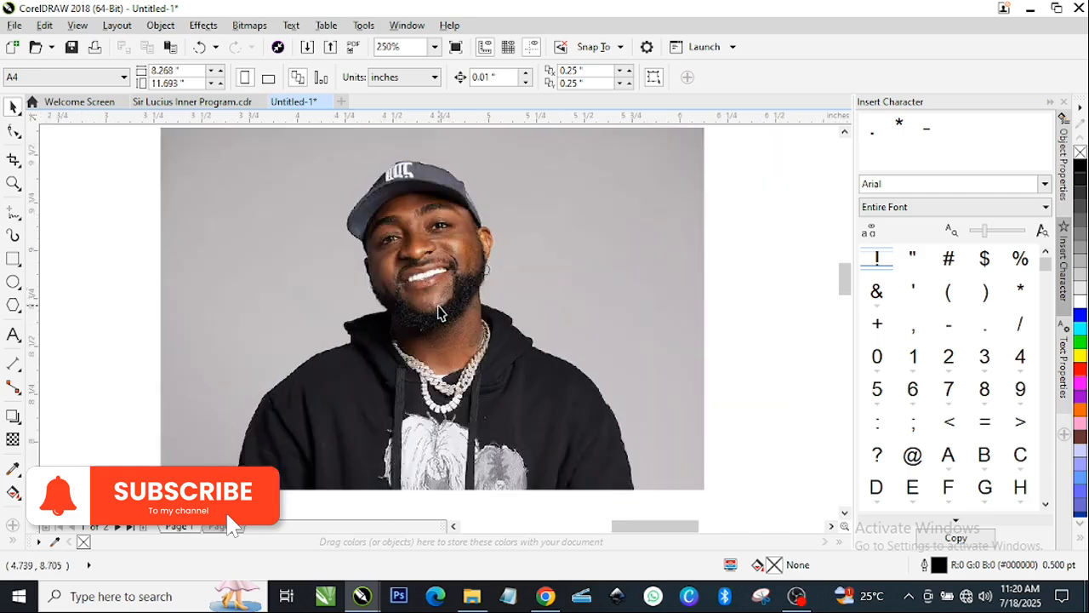
{"action": "scroll", "coordinate": [447, 236], "scroll_direction": "down", "scroll_amount": 1}
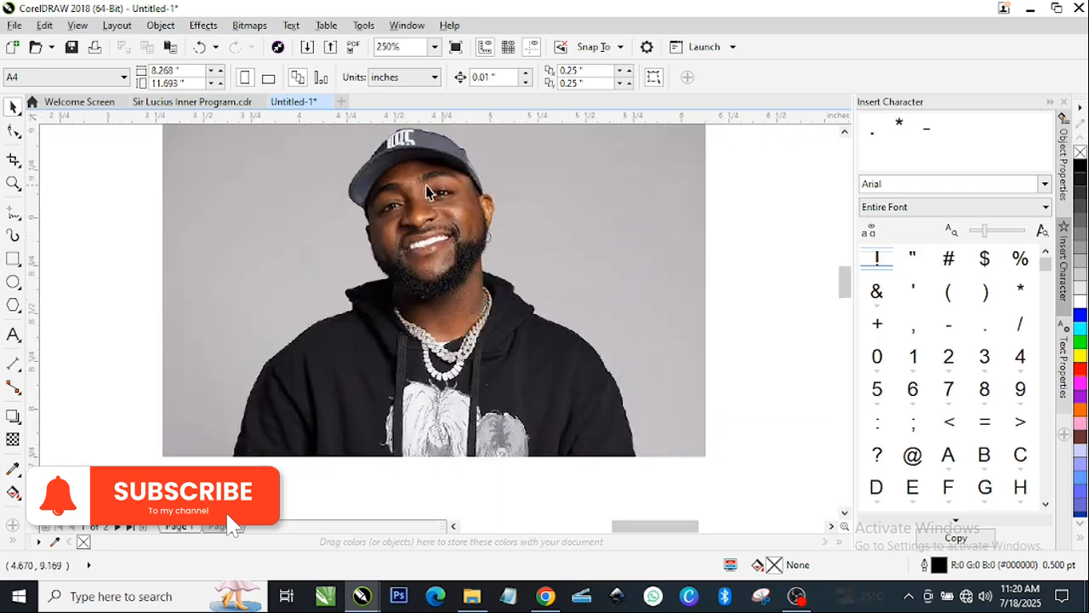
{"action": "left_click_drag", "start_coordinate": [843, 285], "coordinate": [845, 278]}
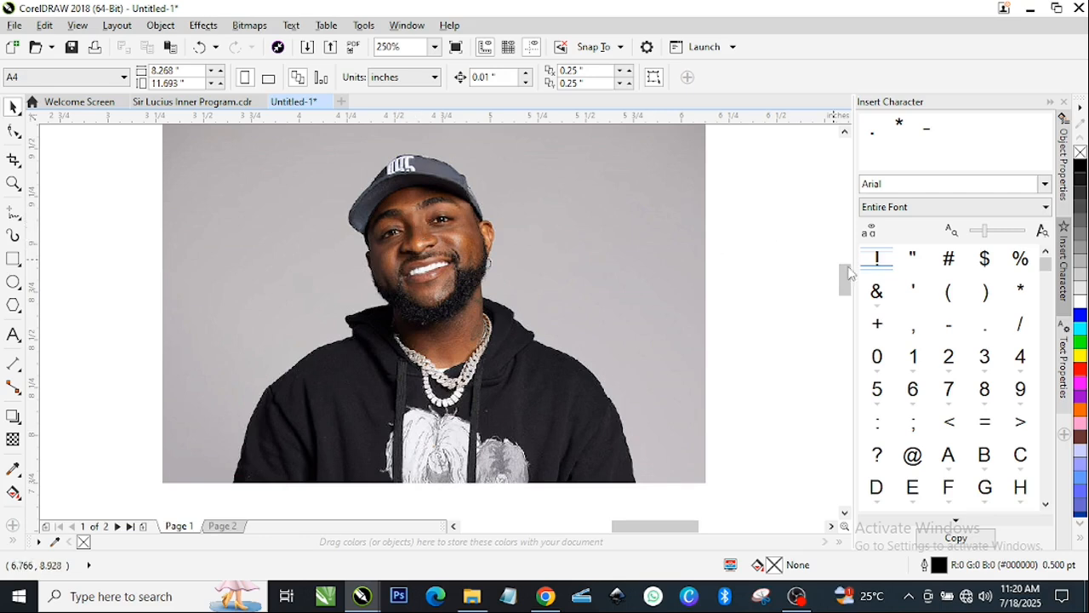
{"action": "scroll", "coordinate": [843, 281], "scroll_direction": "up", "scroll_amount": 1}
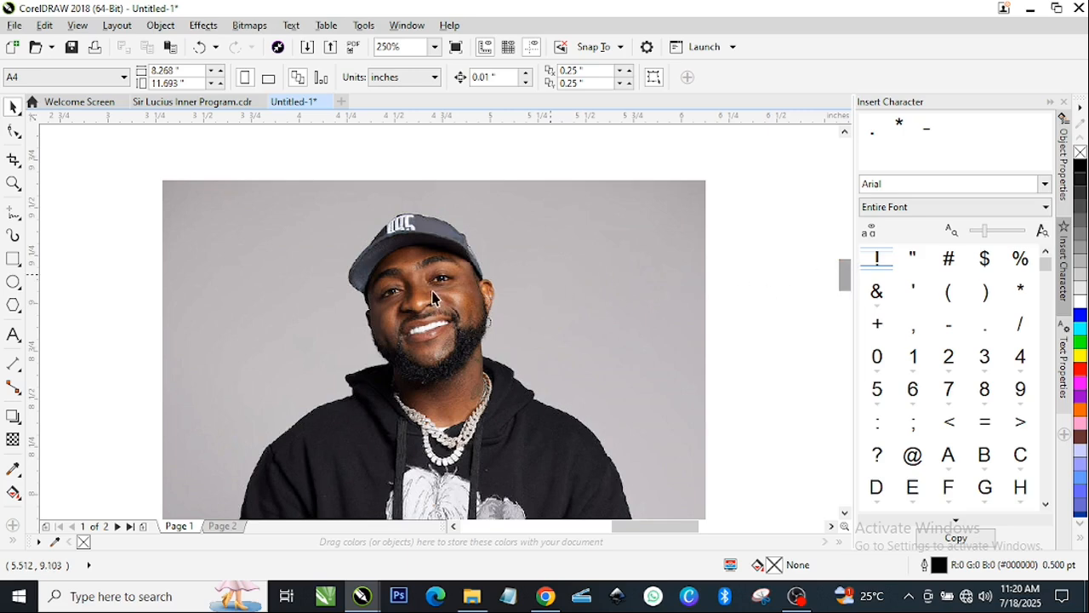
{"action": "scroll", "coordinate": [433, 297], "scroll_direction": "down", "scroll_amount": 2}
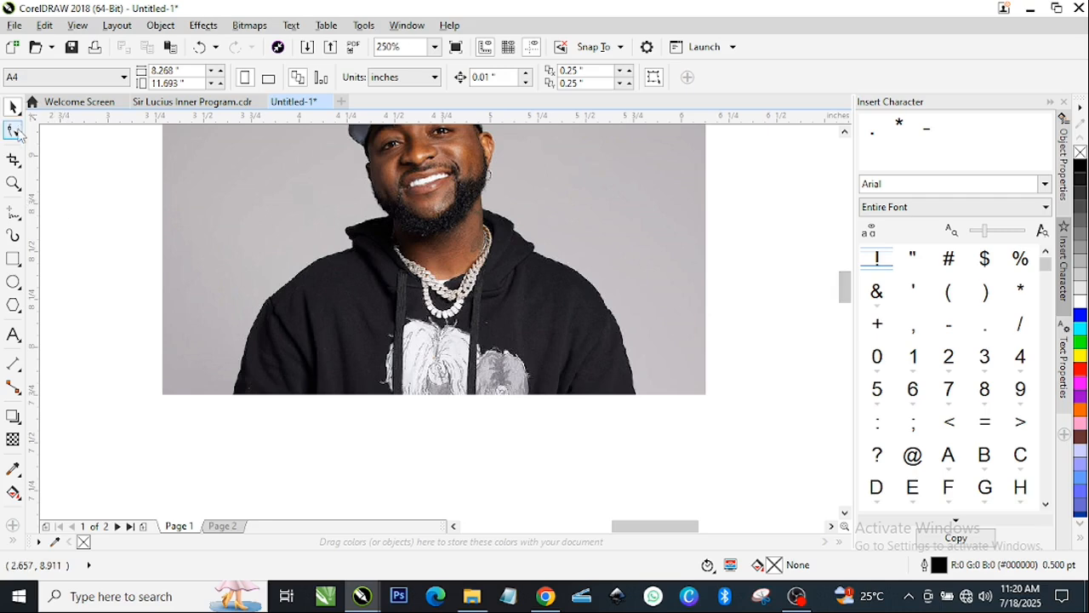
Step: Move the portrait photo slightly down and to the right on the page, to about X 4.791", Y 8.085"
{"action": "key", "text": "space"}
{"action": "left_click_drag", "start_coordinate": [551, 291], "coordinate": [559, 364]}
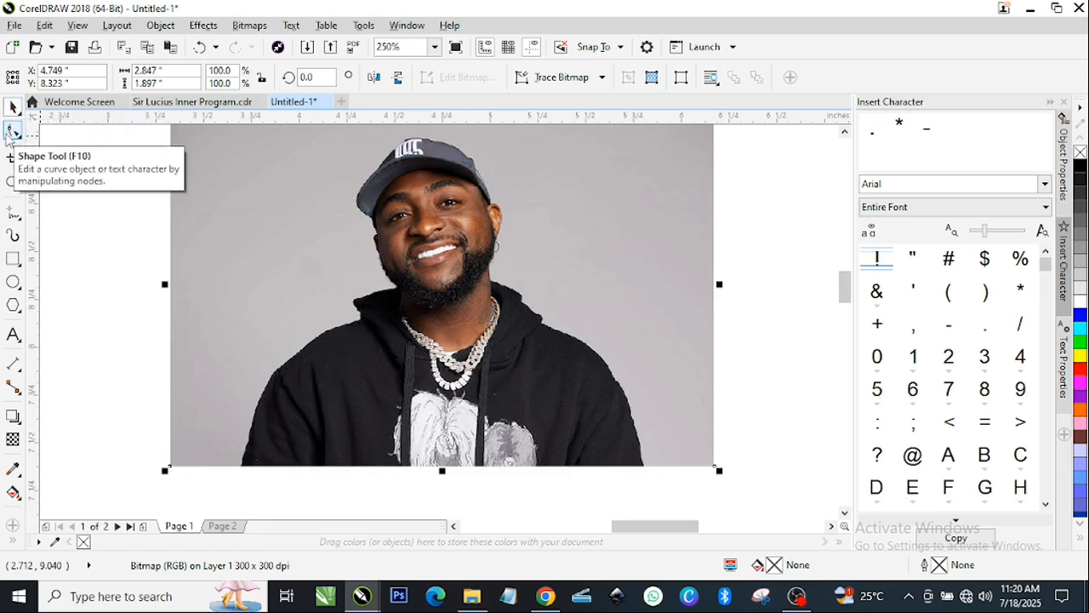
{"action": "left_click", "coordinate": [18, 216]}
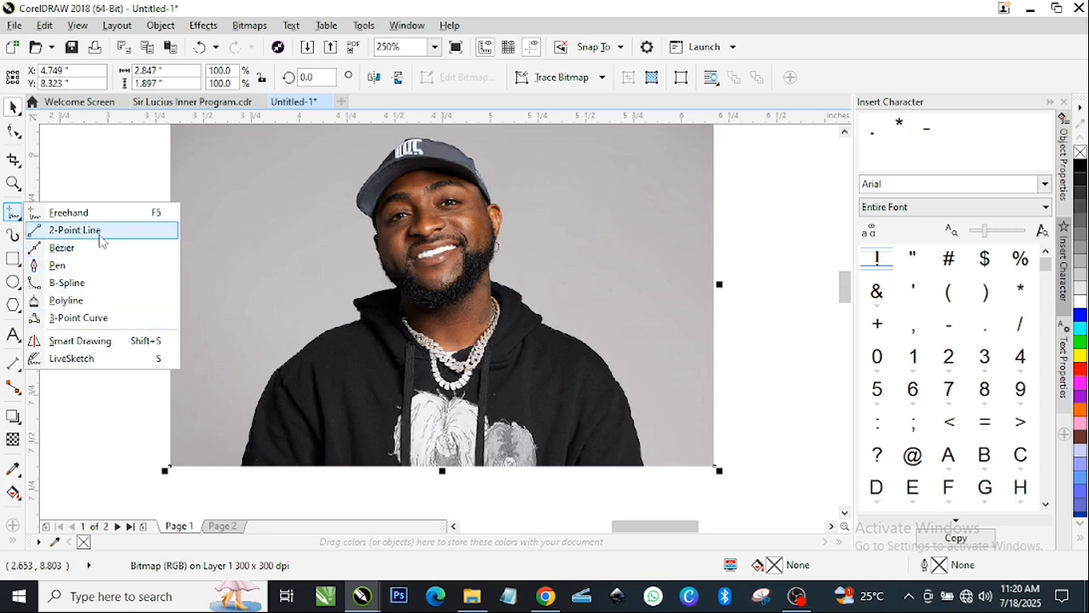
{"action": "left_click", "coordinate": [99, 152]}
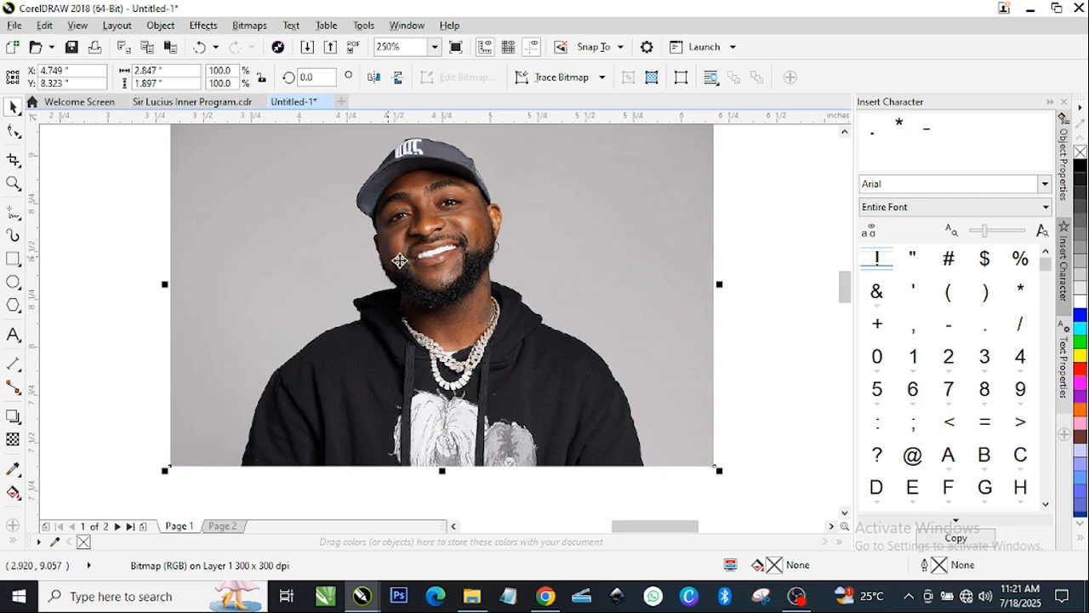
{"action": "left_click_drag", "start_coordinate": [443, 278], "coordinate": [453, 306]}
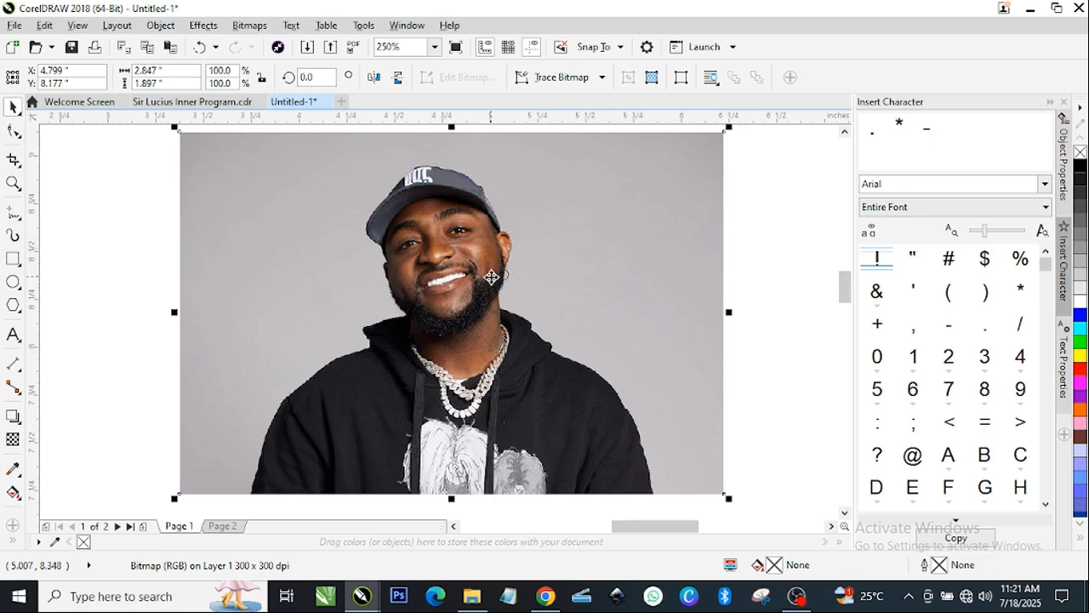
{"action": "scroll", "coordinate": [492, 276], "scroll_direction": "up", "scroll_amount": 1}
{"action": "scroll", "coordinate": [493, 278], "scroll_direction": "down", "scroll_amount": 1}
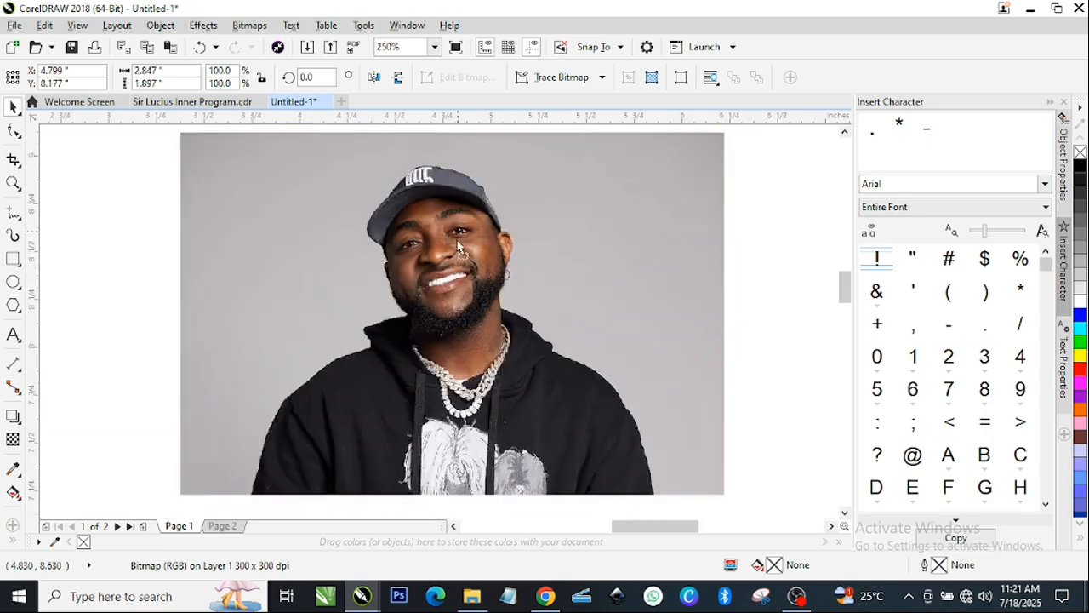
{"action": "left_click_drag", "start_coordinate": [481, 243], "coordinate": [479, 259]}
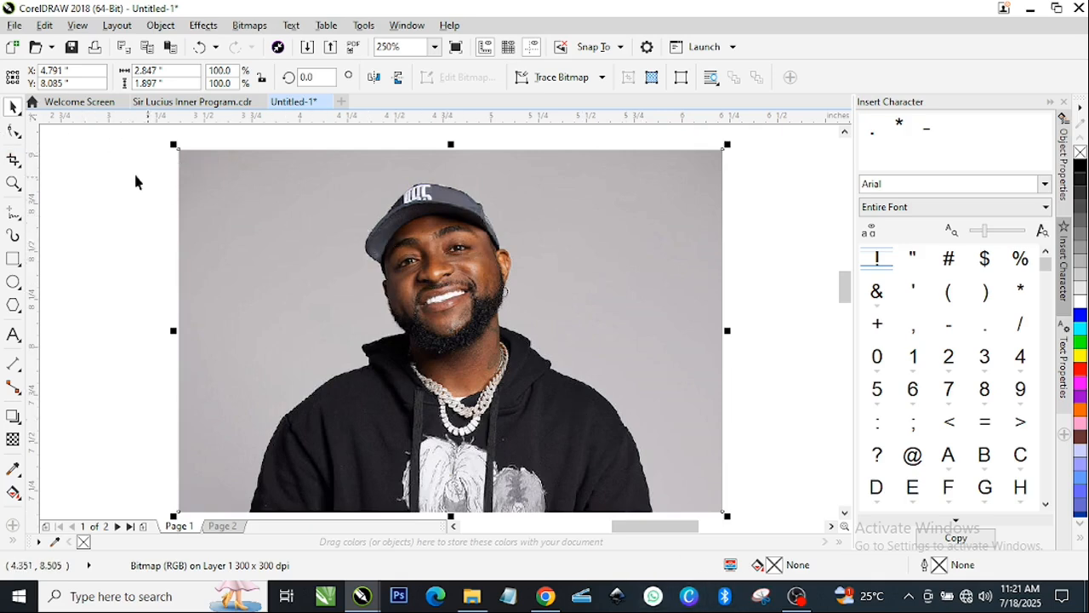
Step: Start node editing on the photo with the Shape tool and examine the corner nodes of its outline
{"action": "left_click", "coordinate": [13, 132]}
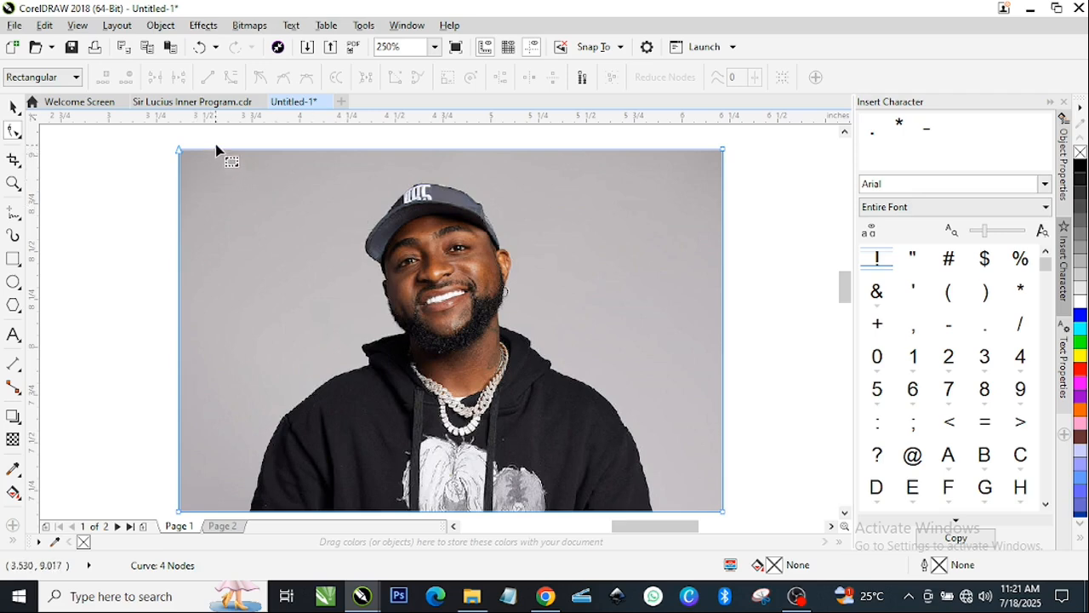
{"action": "scroll", "coordinate": [216, 151], "scroll_direction": "up", "scroll_amount": 2}
{"action": "scroll", "coordinate": [153, 161], "scroll_direction": "up", "scroll_amount": 4}
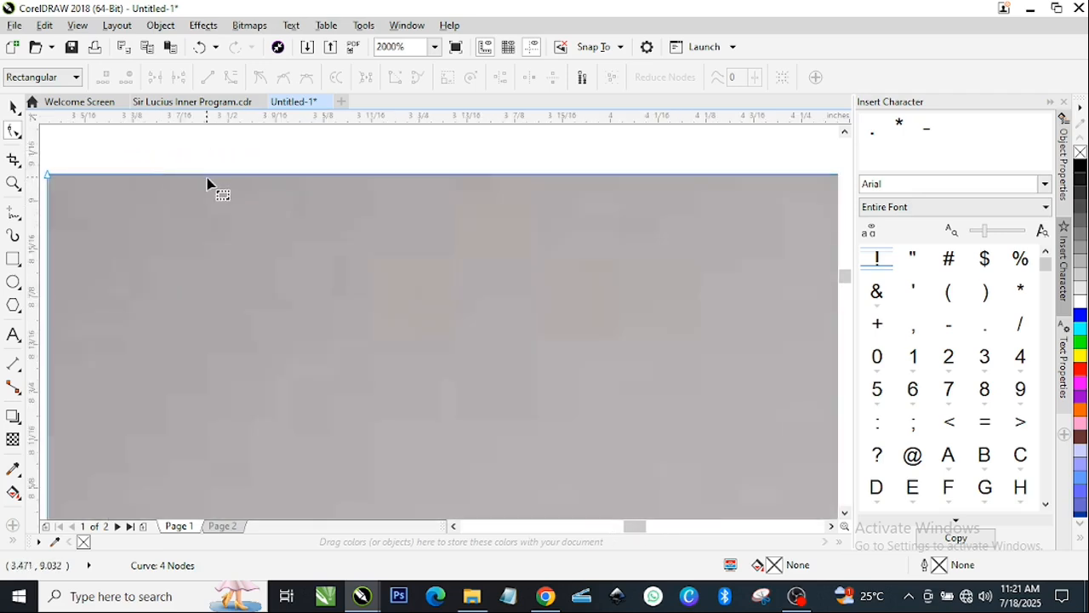
{"action": "scroll", "coordinate": [221, 187], "scroll_direction": "down", "scroll_amount": 9}
{"action": "scroll", "coordinate": [469, 183], "scroll_direction": "up", "scroll_amount": 2}
{"action": "scroll", "coordinate": [403, 199], "scroll_direction": "up", "scroll_amount": 1}
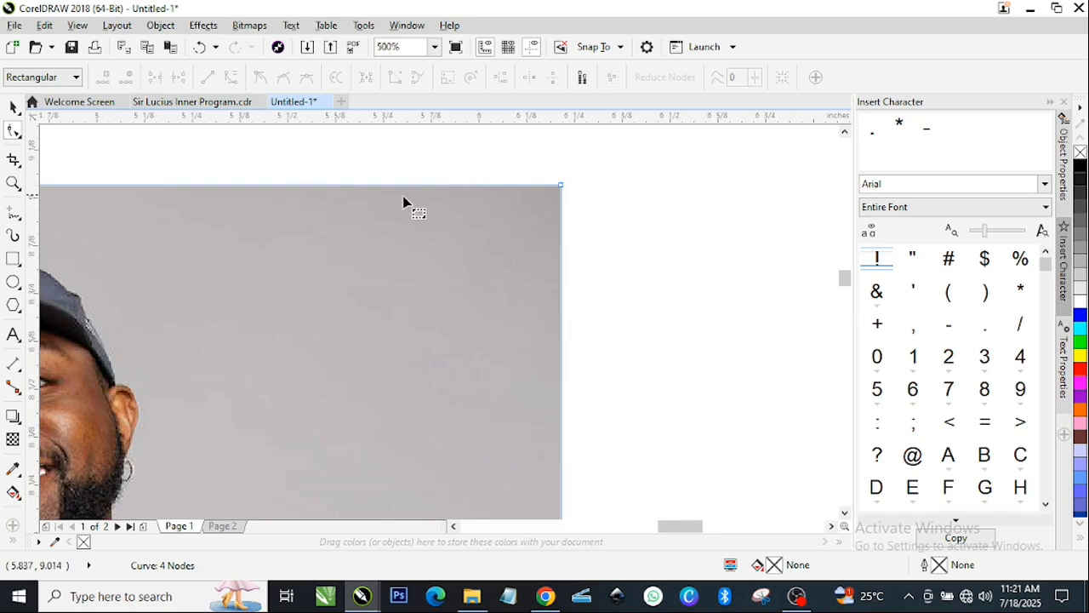
{"action": "scroll", "coordinate": [268, 275], "scroll_direction": "down", "scroll_amount": 2}
{"action": "scroll", "coordinate": [266, 218], "scroll_direction": "up", "scroll_amount": 1}
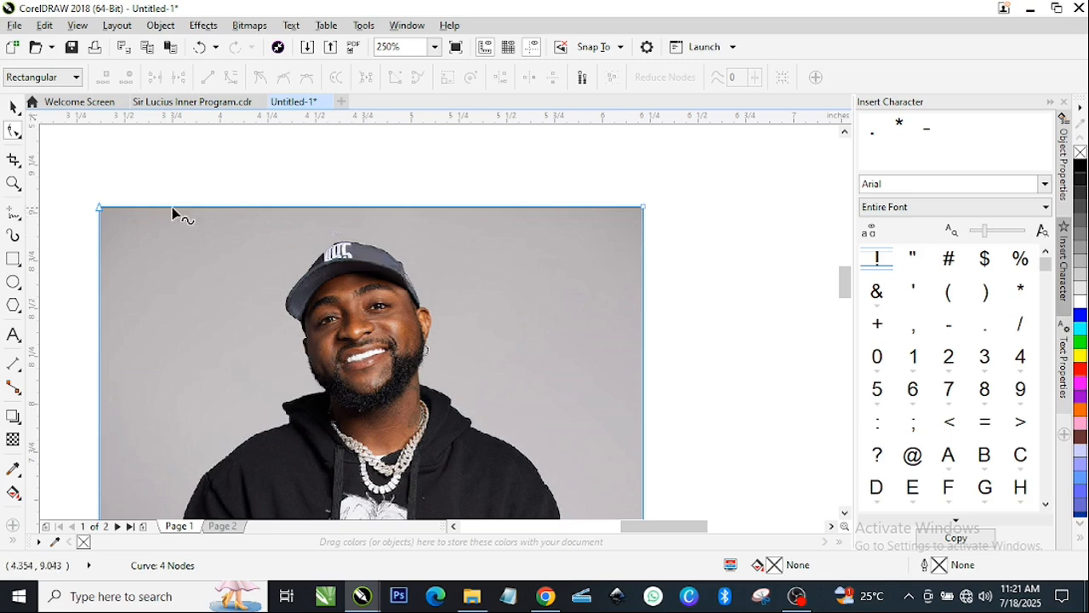
{"action": "scroll", "coordinate": [651, 217], "scroll_direction": "down", "scroll_amount": 1}
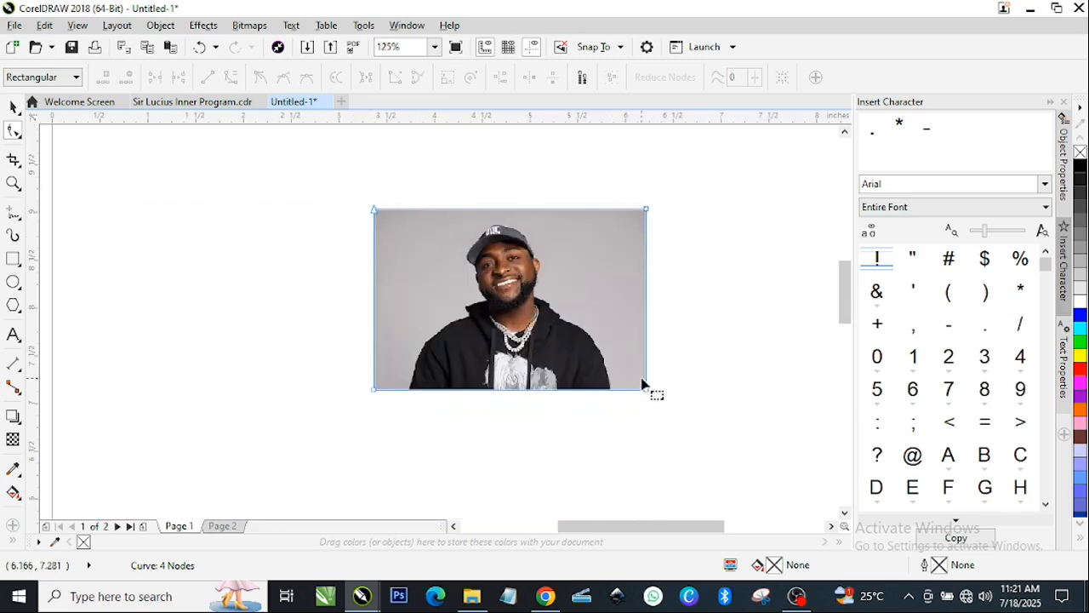
{"action": "scroll", "coordinate": [643, 385], "scroll_direction": "up", "scroll_amount": 2}
{"action": "scroll", "coordinate": [652, 414], "scroll_direction": "down", "scroll_amount": 2}
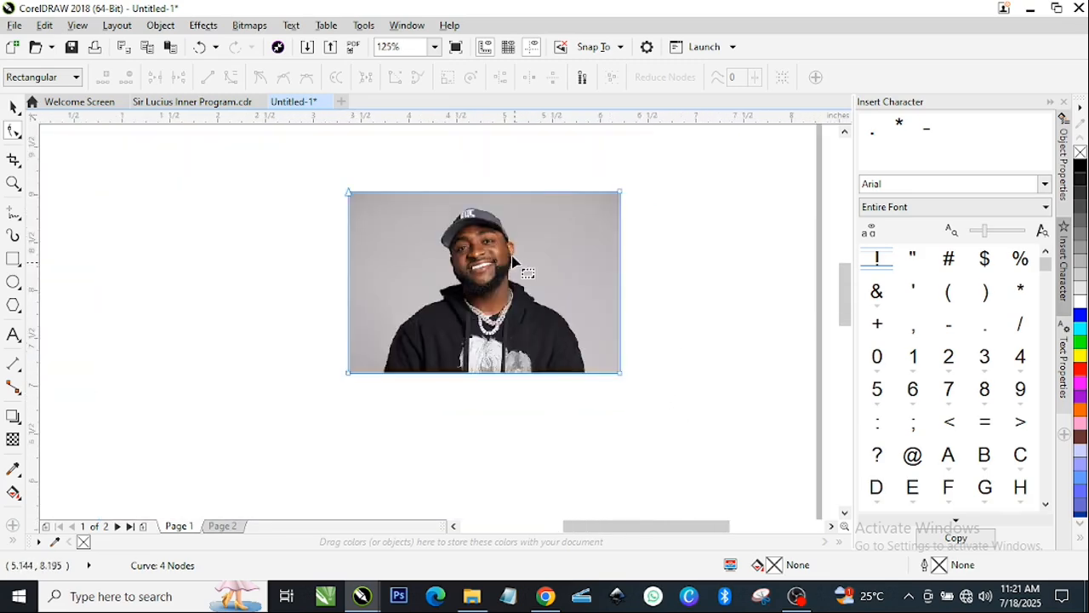
Step: Add a node on the photo's upper edge above the cap and move it down onto the cap's crown
{"action": "scroll", "coordinate": [481, 197], "scroll_direction": "up", "scroll_amount": 2}
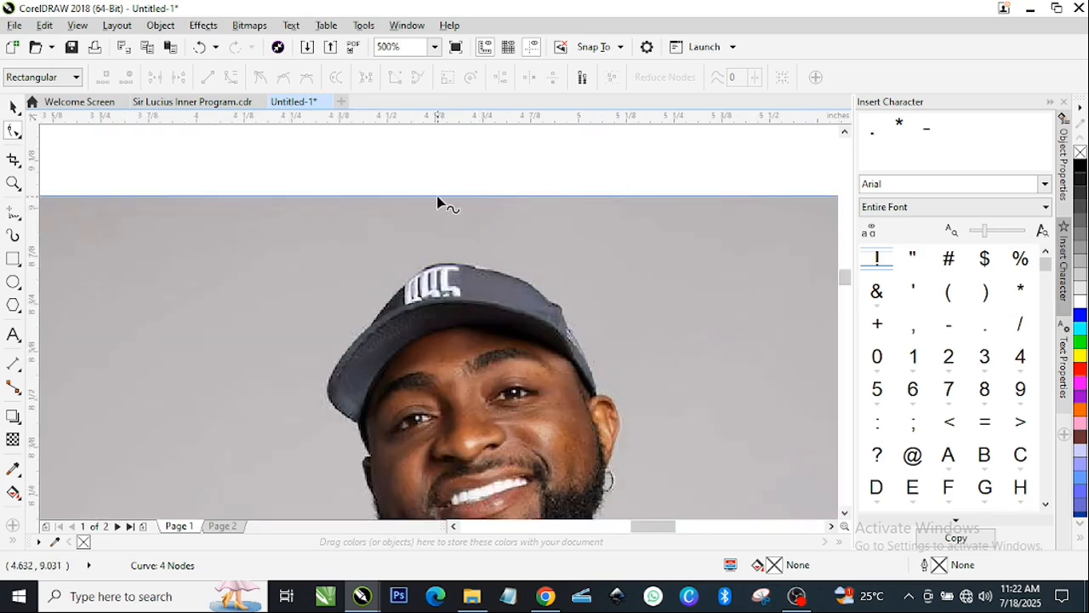
{"action": "scroll", "coordinate": [439, 198], "scroll_direction": "down", "scroll_amount": 1}
{"action": "scroll", "coordinate": [439, 197], "scroll_direction": "up", "scroll_amount": 1}
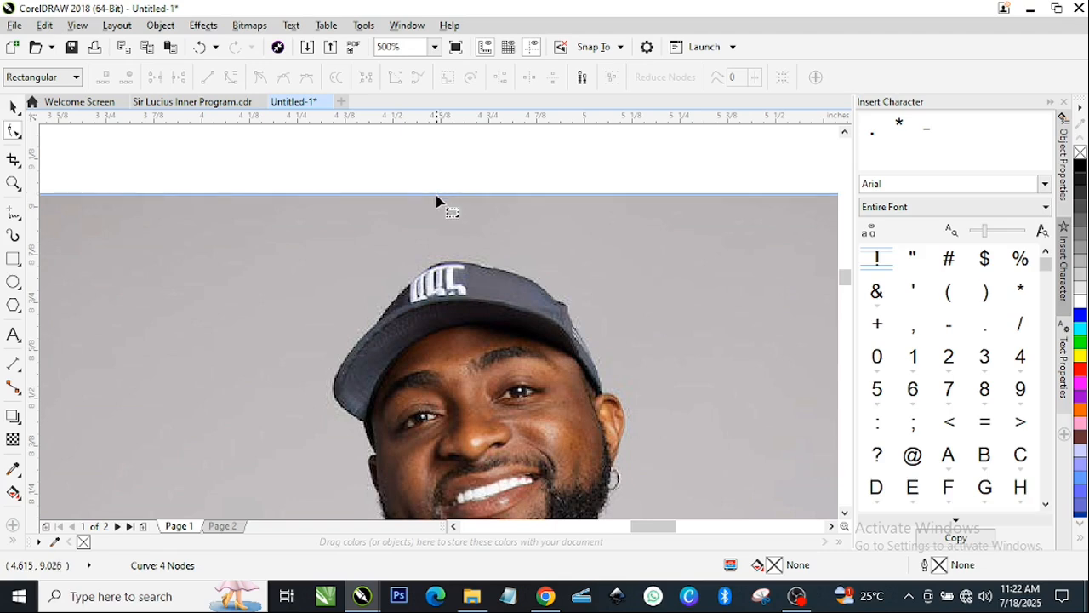
{"action": "double_click", "coordinate": [439, 197]}
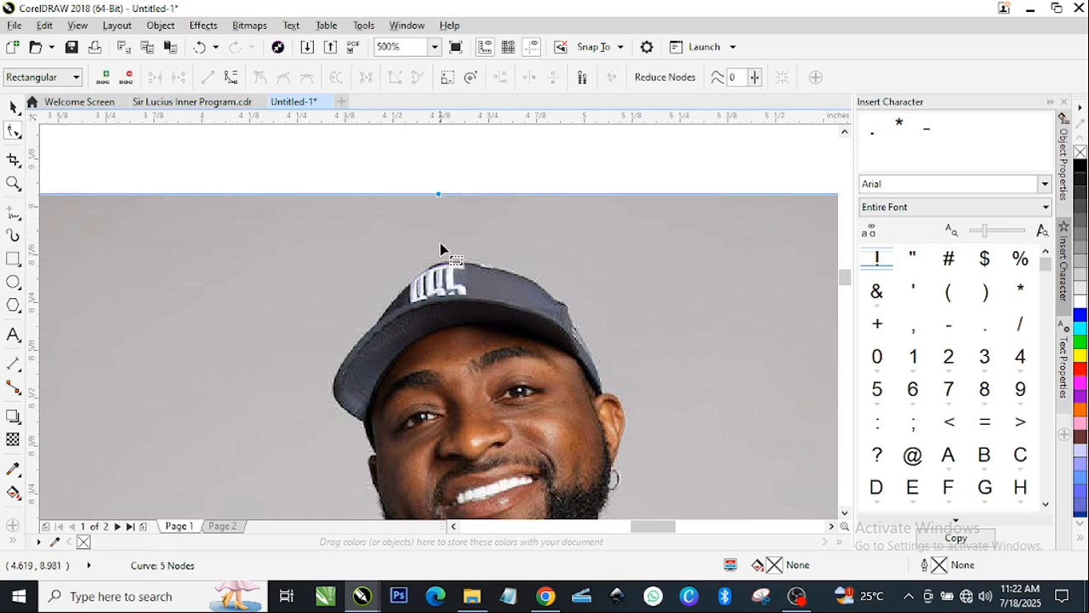
{"action": "scroll", "coordinate": [440, 243], "scroll_direction": "down", "scroll_amount": 1}
{"action": "scroll", "coordinate": [447, 223], "scroll_direction": "up", "scroll_amount": 1}
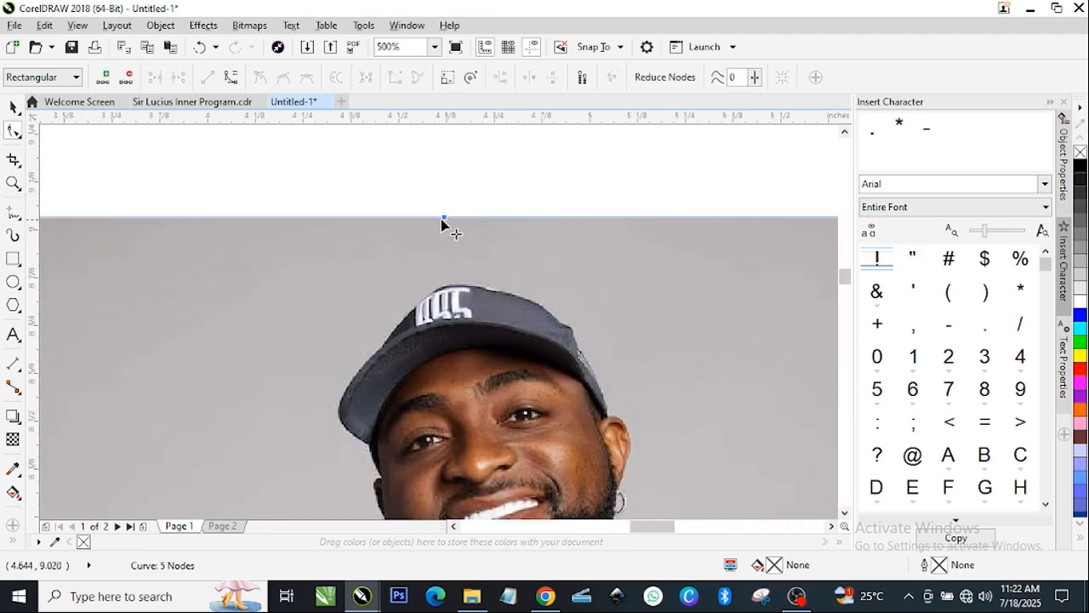
{"action": "left_click_drag", "start_coordinate": [444, 219], "coordinate": [446, 286]}
Step: Add a second outline node to the right of the crown node and move it onto the rear corner of the cap
{"action": "scroll", "coordinate": [446, 286], "scroll_direction": "up", "scroll_amount": 3}
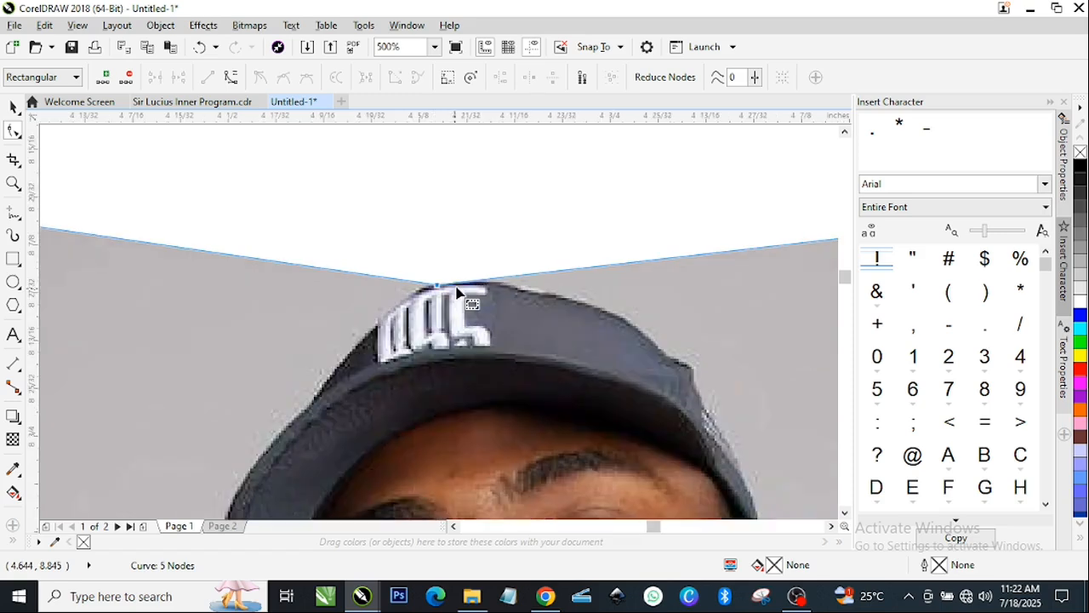
{"action": "scroll", "coordinate": [398, 272], "scroll_direction": "down", "scroll_amount": 1}
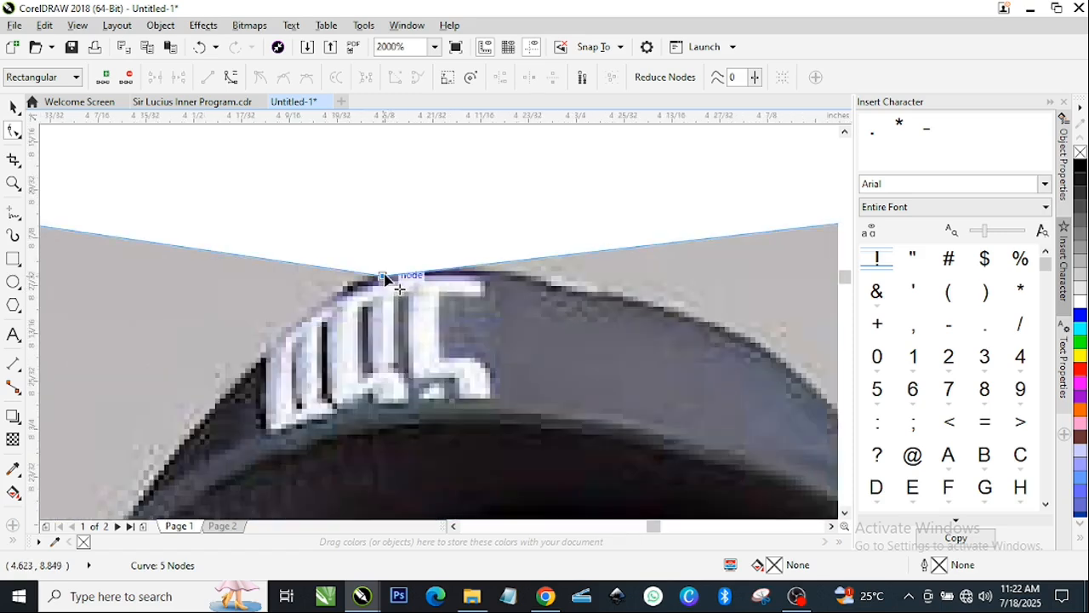
{"action": "scroll", "coordinate": [434, 276], "scroll_direction": "down", "scroll_amount": 1}
{"action": "scroll", "coordinate": [595, 271], "scroll_direction": "up", "scroll_amount": 1}
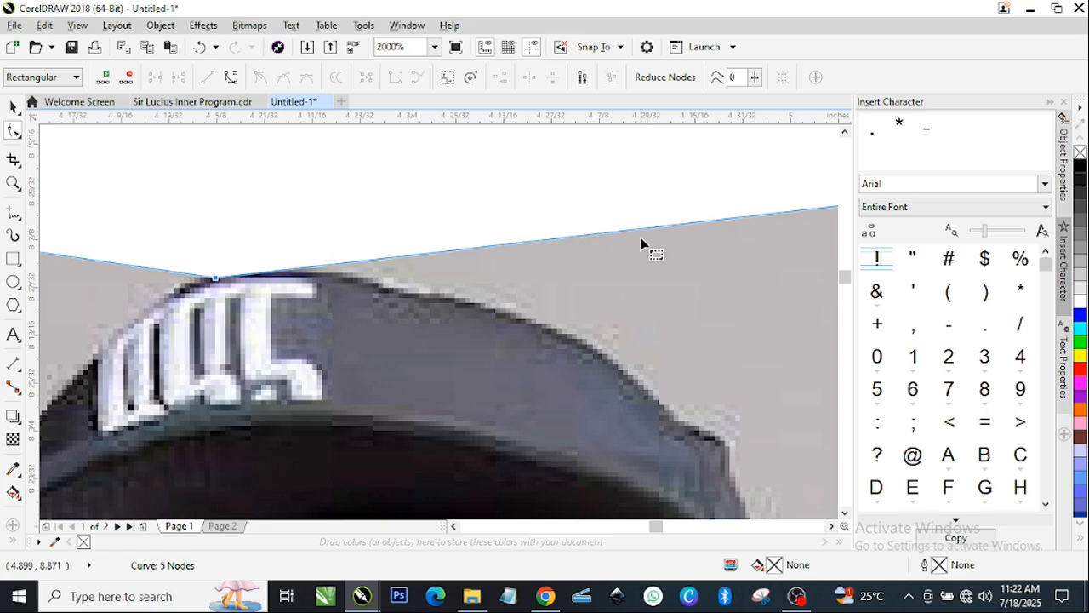
{"action": "double_click", "coordinate": [709, 220]}
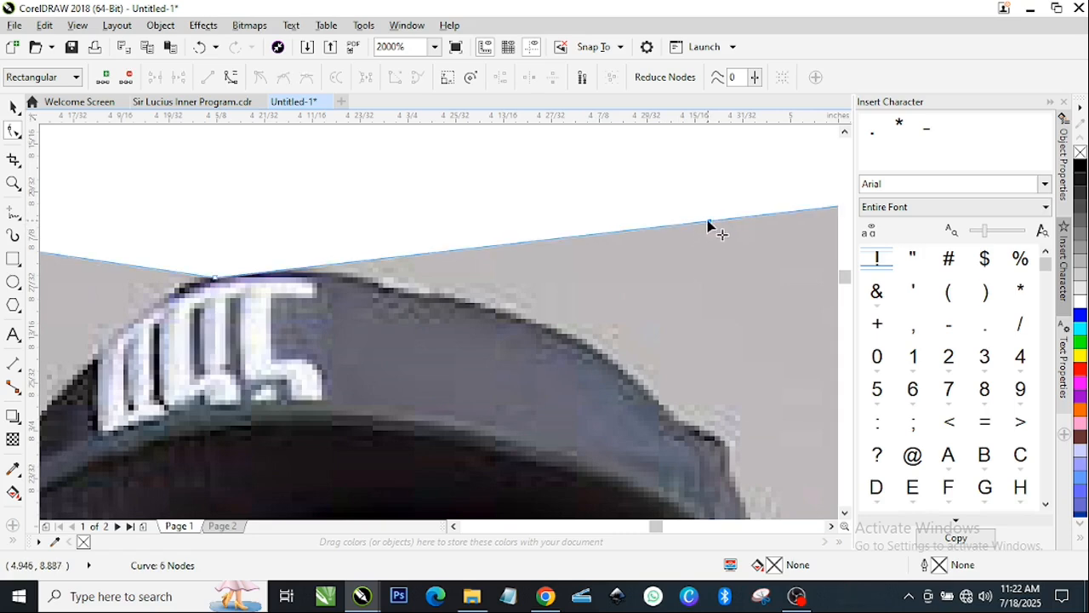
{"action": "left_click_drag", "start_coordinate": [709, 223], "coordinate": [679, 423]}
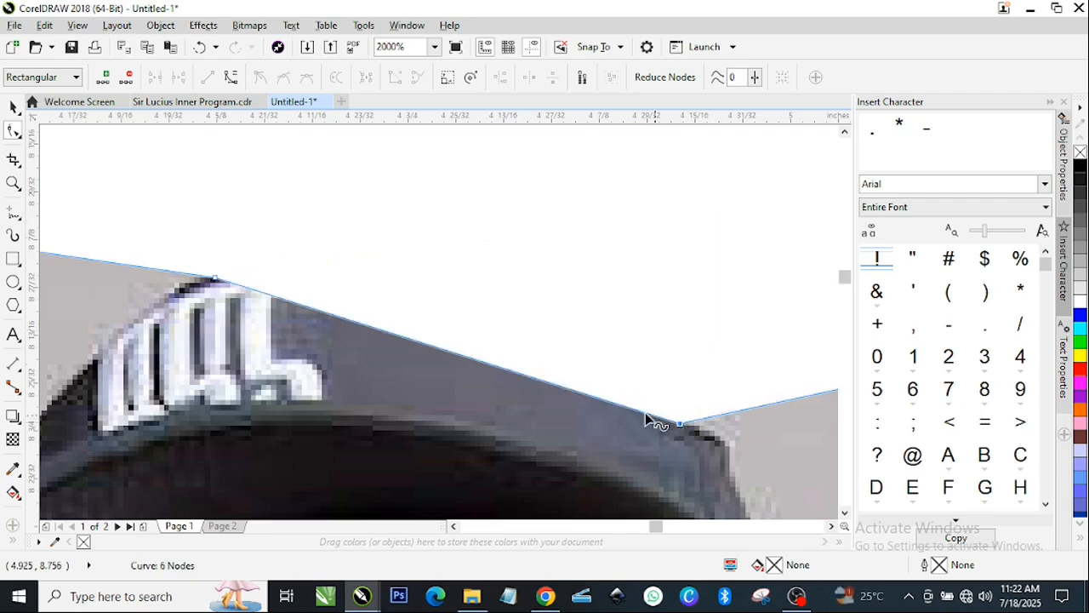
Step: Convert the outline segment between the two cap nodes to a curve and bend it up along the cap's top
{"action": "left_click", "coordinate": [450, 353]}
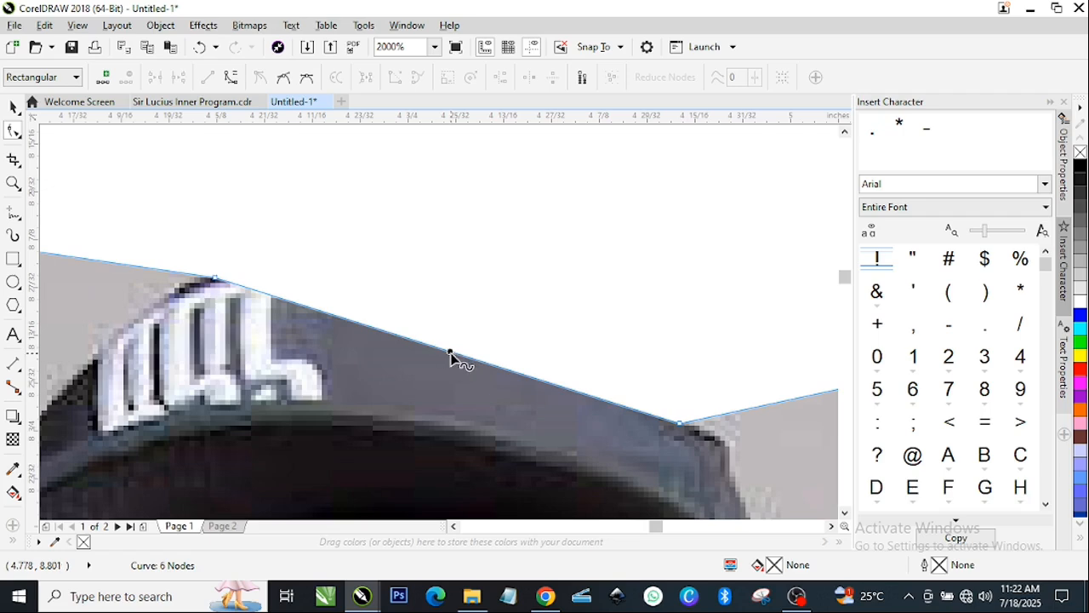
{"action": "right_click", "coordinate": [451, 356]}
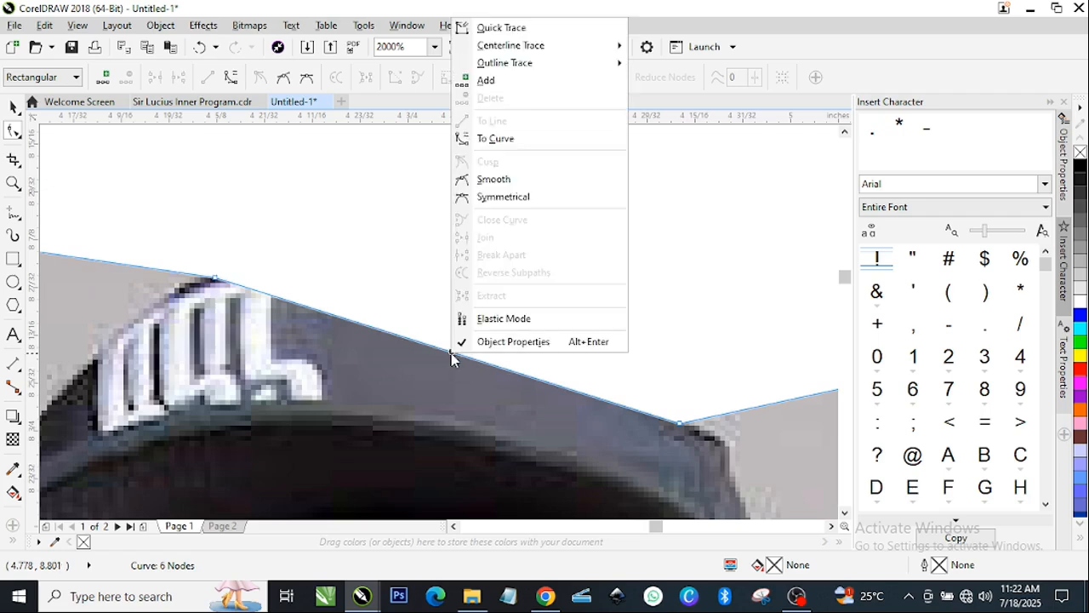
{"action": "left_click", "coordinate": [513, 143]}
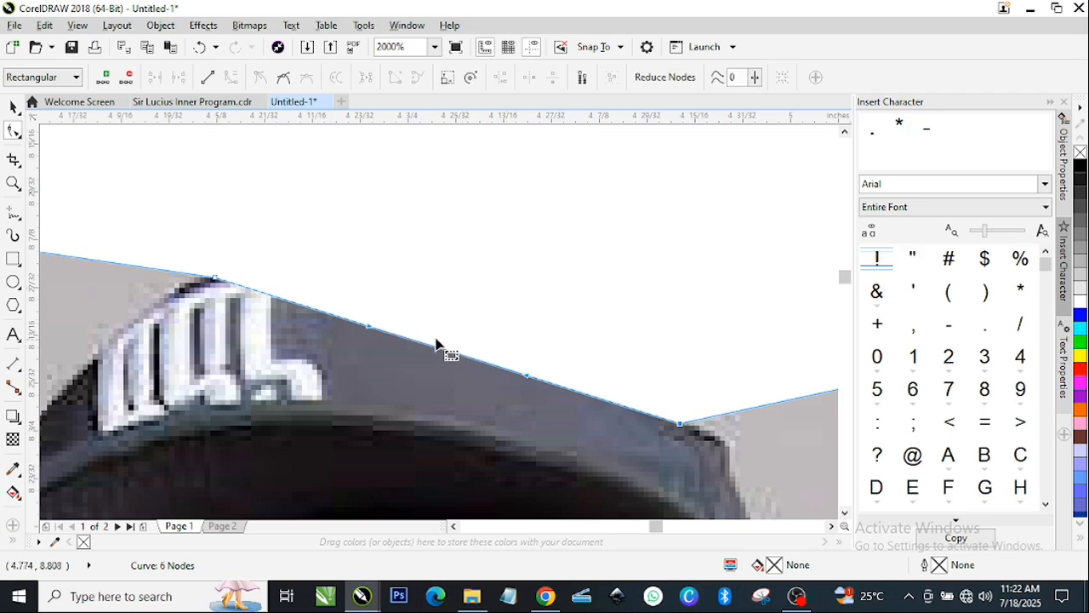
{"action": "scroll", "coordinate": [456, 357], "scroll_direction": "up", "scroll_amount": 3}
{"action": "scroll", "coordinate": [448, 341], "scroll_direction": "down", "scroll_amount": 2}
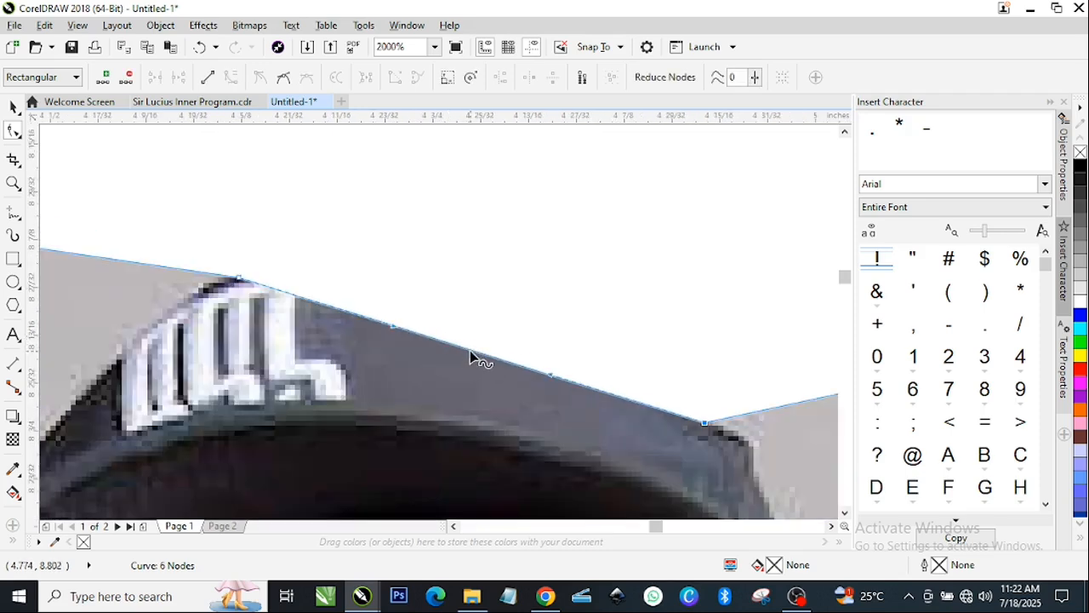
{"action": "left_click_drag", "start_coordinate": [470, 351], "coordinate": [480, 317]}
{"action": "scroll", "coordinate": [459, 325], "scroll_direction": "down", "scroll_amount": 2}
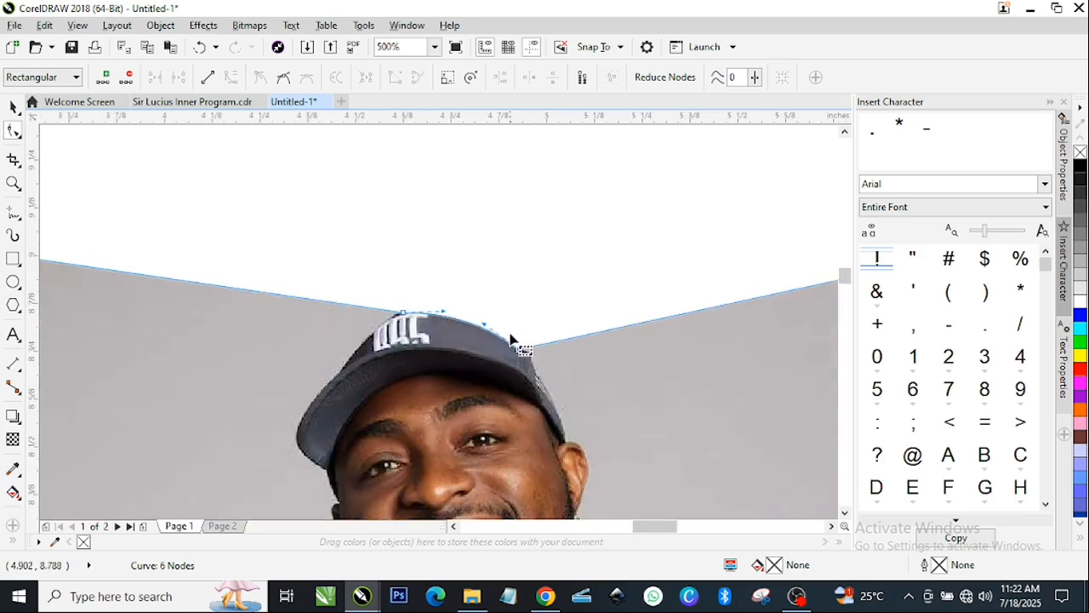
Step: Adjust the curve handles of both cap nodes so the segment follows the cap's upper edge closely
{"action": "scroll", "coordinate": [511, 337], "scroll_direction": "up", "scroll_amount": 2}
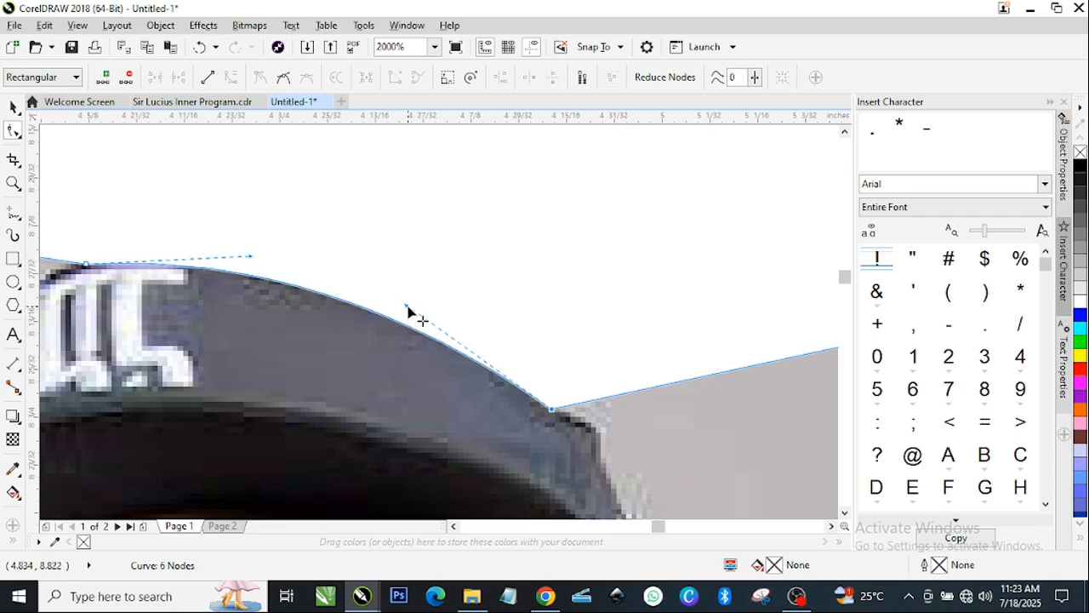
{"action": "mouse_move", "coordinate": [416, 300]}
{"action": "left_mouse_down"}
{"action": "mouse_move", "coordinate": [413, 316]}
{"action": "mouse_move", "coordinate": [417, 296]}
{"action": "left_mouse_up"}
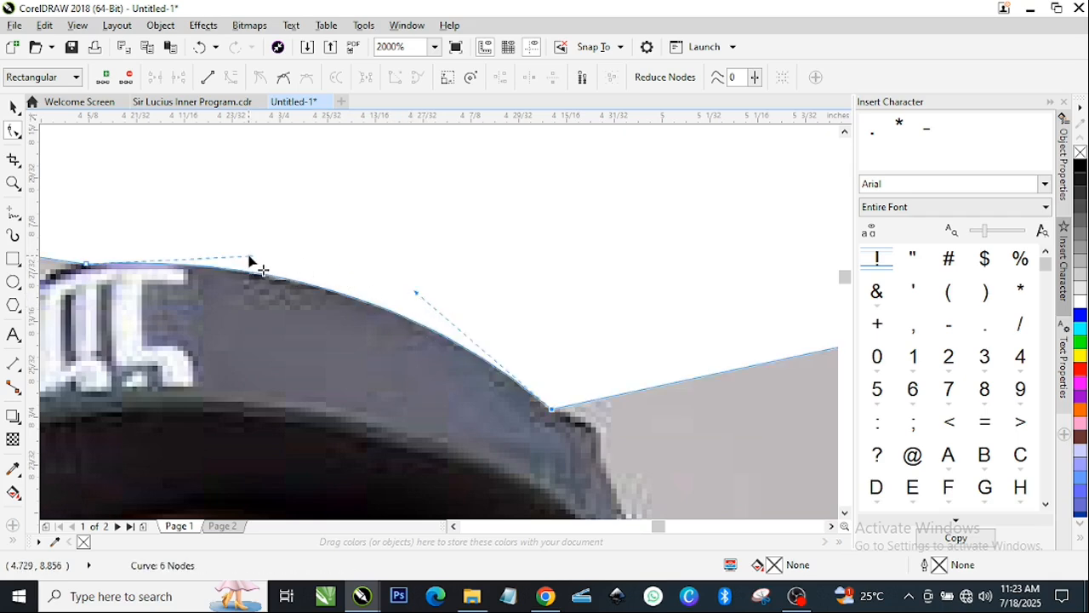
{"action": "mouse_move", "coordinate": [252, 256]}
{"action": "left_mouse_down"}
{"action": "mouse_move", "coordinate": [253, 227]}
{"action": "mouse_move", "coordinate": [255, 255]}
{"action": "left_mouse_up"}
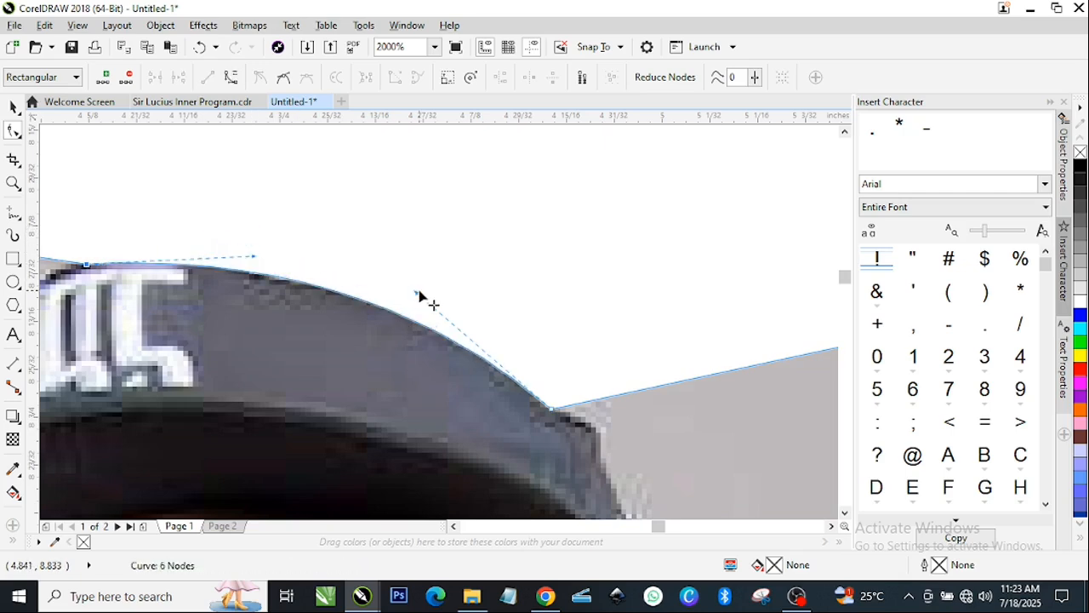
{"action": "left_click_drag", "start_coordinate": [416, 294], "coordinate": [445, 297]}
{"action": "scroll", "coordinate": [443, 311], "scroll_direction": "down", "scroll_amount": 2}
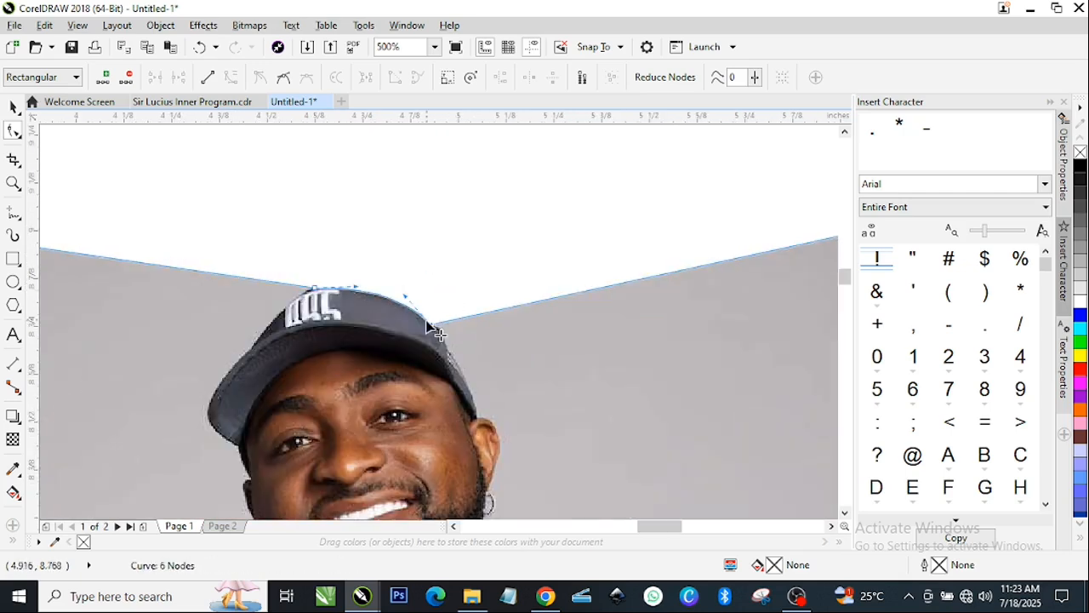
Step: Add an outline node beyond the cap's rear corner and move it down onto the cap's back edge
{"action": "scroll", "coordinate": [475, 351], "scroll_direction": "up", "scroll_amount": 2}
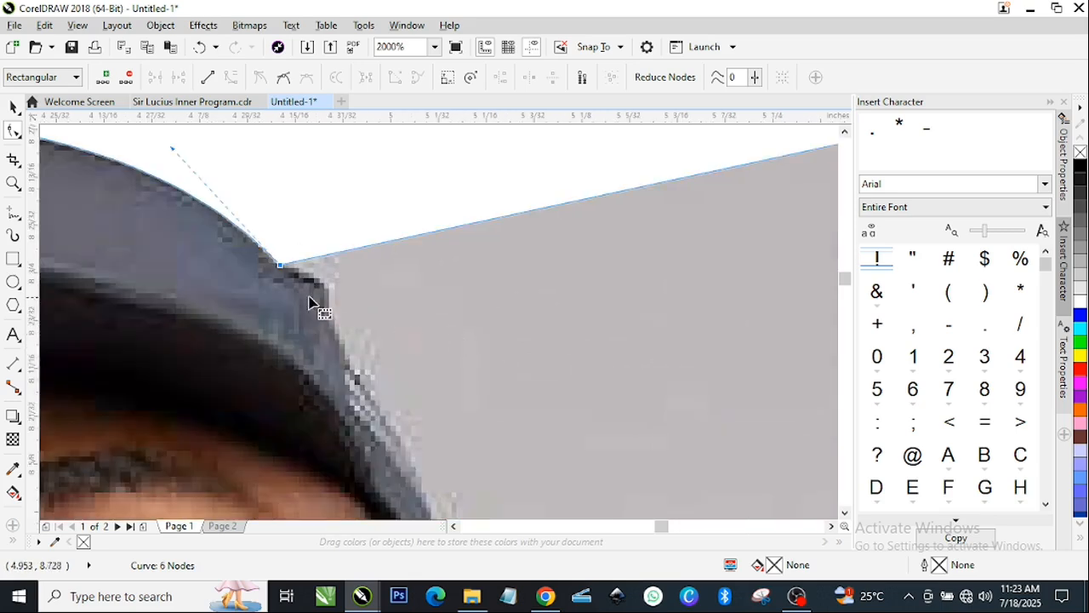
{"action": "double_click", "coordinate": [401, 239]}
{"action": "left_click_drag", "start_coordinate": [392, 286], "coordinate": [347, 368]}
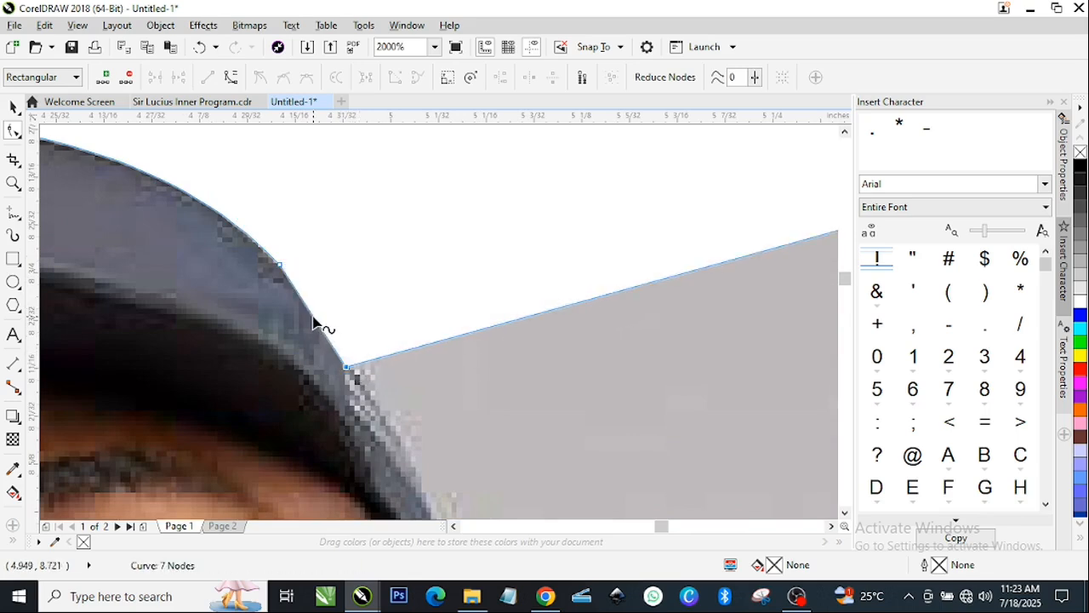
Step: Convert the short segment below the cap's rear corner to a curve and bend it outward along the cap's edge
{"action": "left_click", "coordinate": [310, 321]}
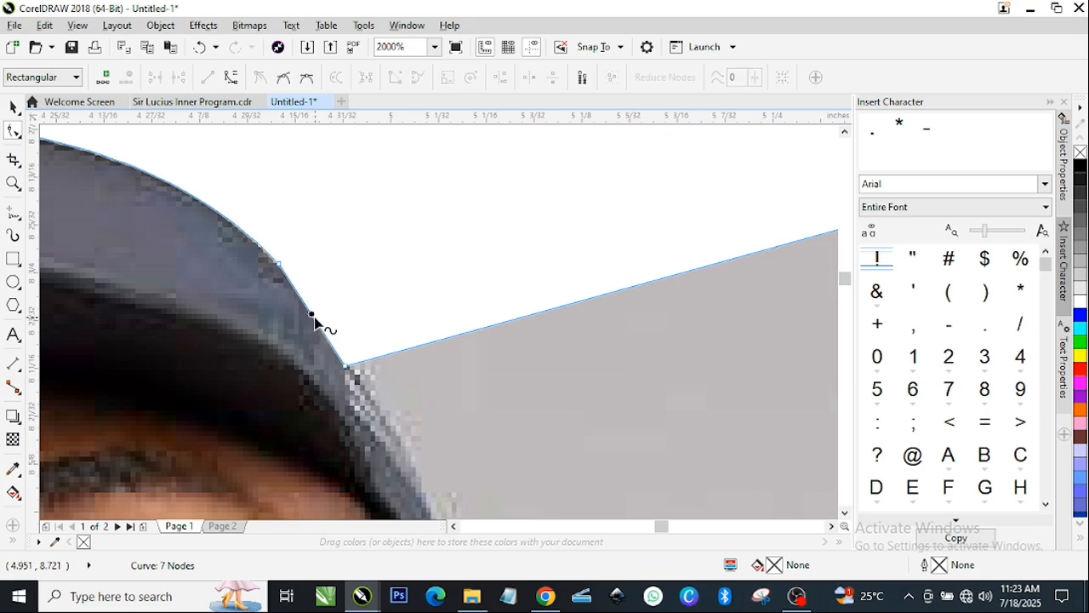
{"action": "right_click", "coordinate": [311, 320]}
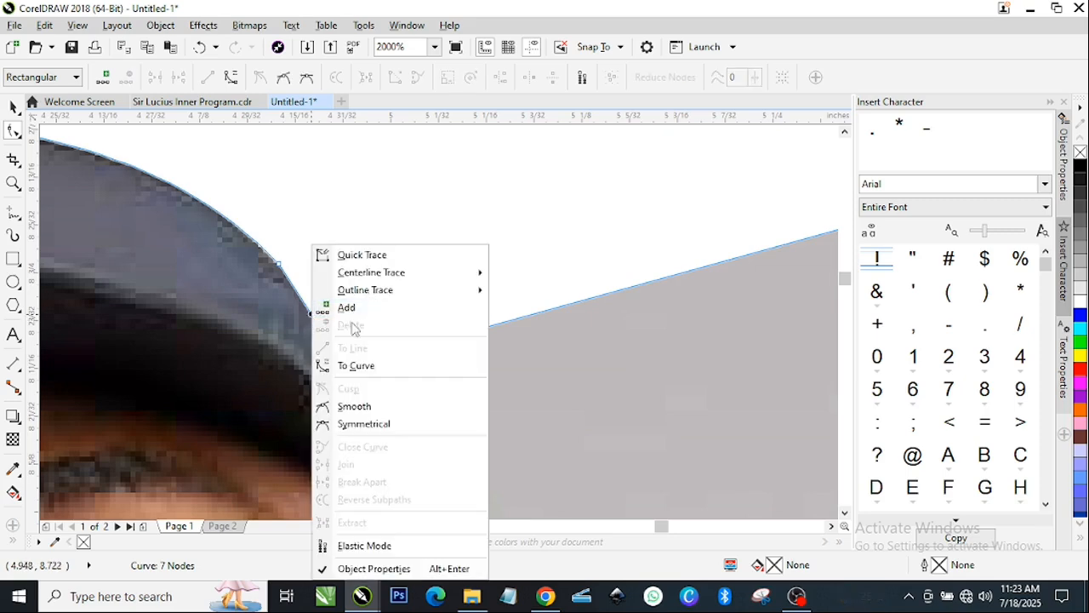
{"action": "left_click", "coordinate": [361, 366]}
{"action": "scroll", "coordinate": [317, 321], "scroll_direction": "up", "scroll_amount": 1}
{"action": "left_click_drag", "start_coordinate": [308, 318], "coordinate": [340, 315]}
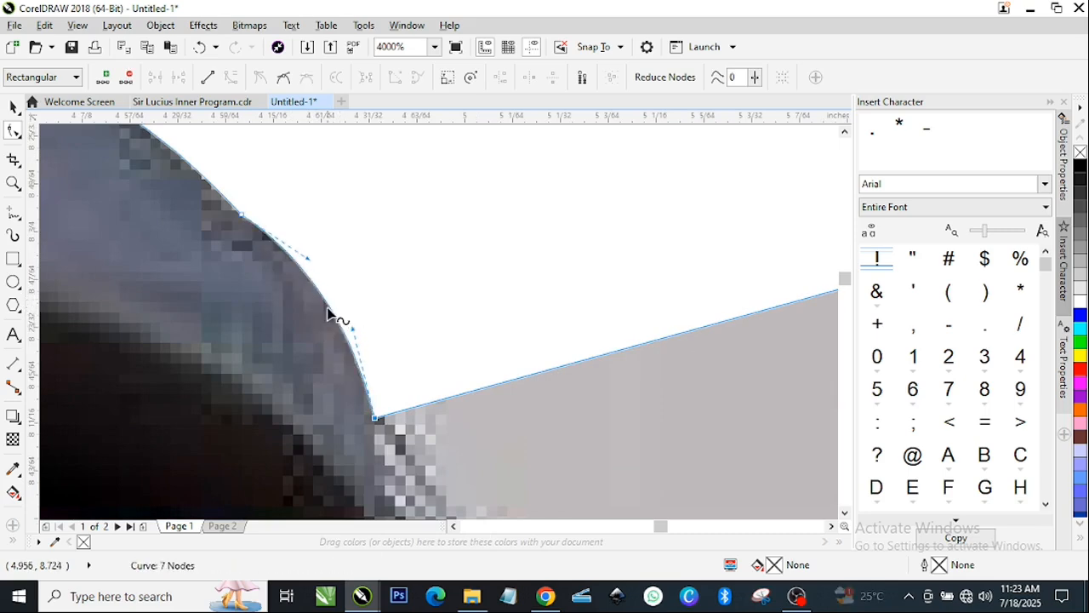
Step: Add a node on the straight outline behind the cap and move it down to where the cap meets the ear
{"action": "scroll", "coordinate": [349, 315], "scroll_direction": "down", "scroll_amount": 3}
{"action": "scroll", "coordinate": [508, 400], "scroll_direction": "up", "scroll_amount": 1}
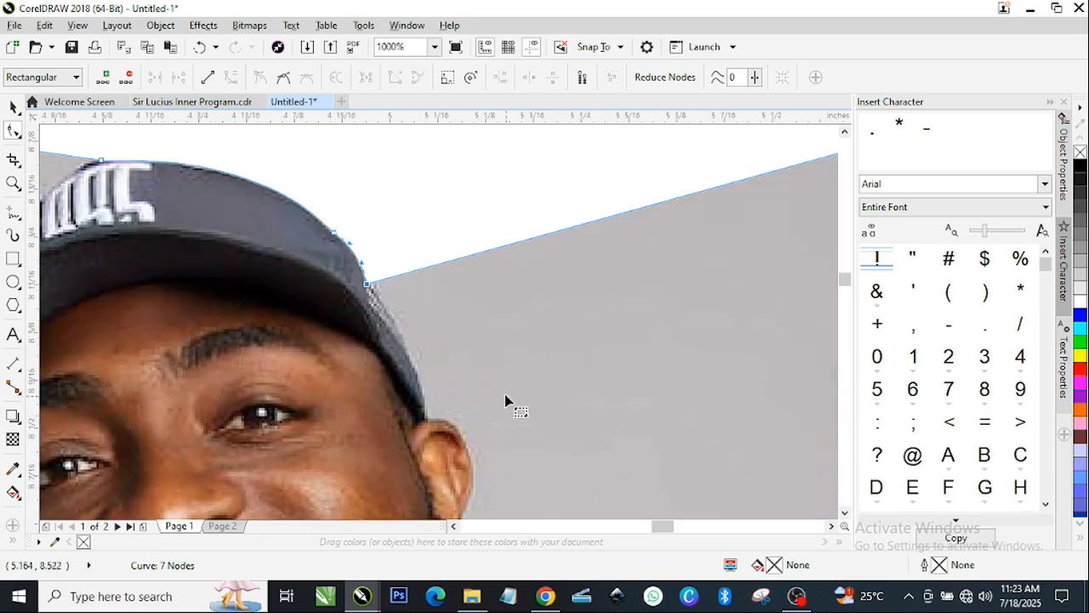
{"action": "left_click", "coordinate": [482, 255]}
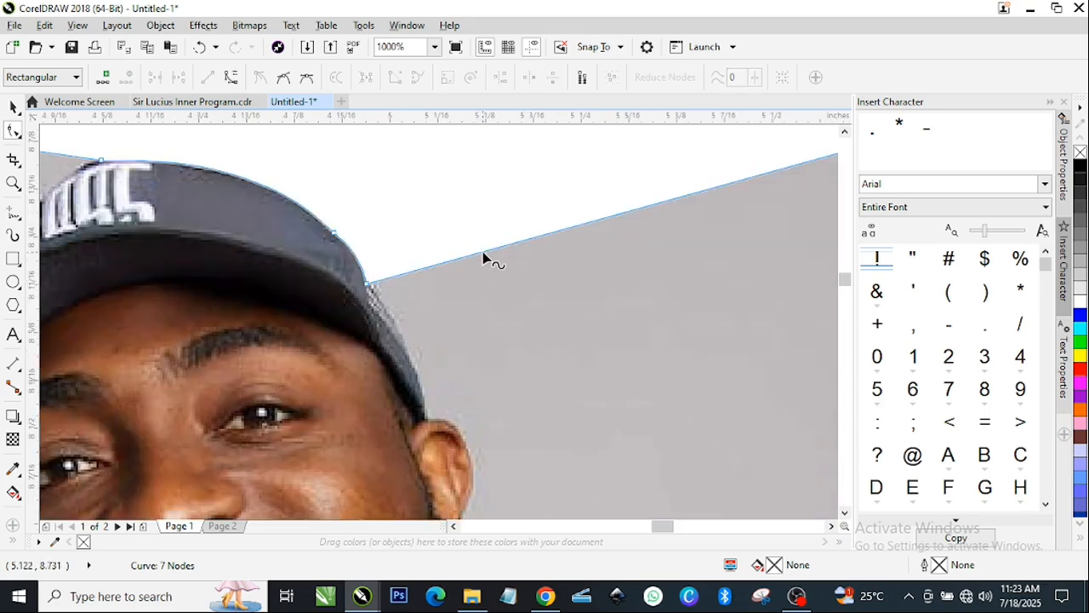
{"action": "double_click", "coordinate": [482, 255]}
{"action": "left_click_drag", "start_coordinate": [482, 254], "coordinate": [419, 397]}
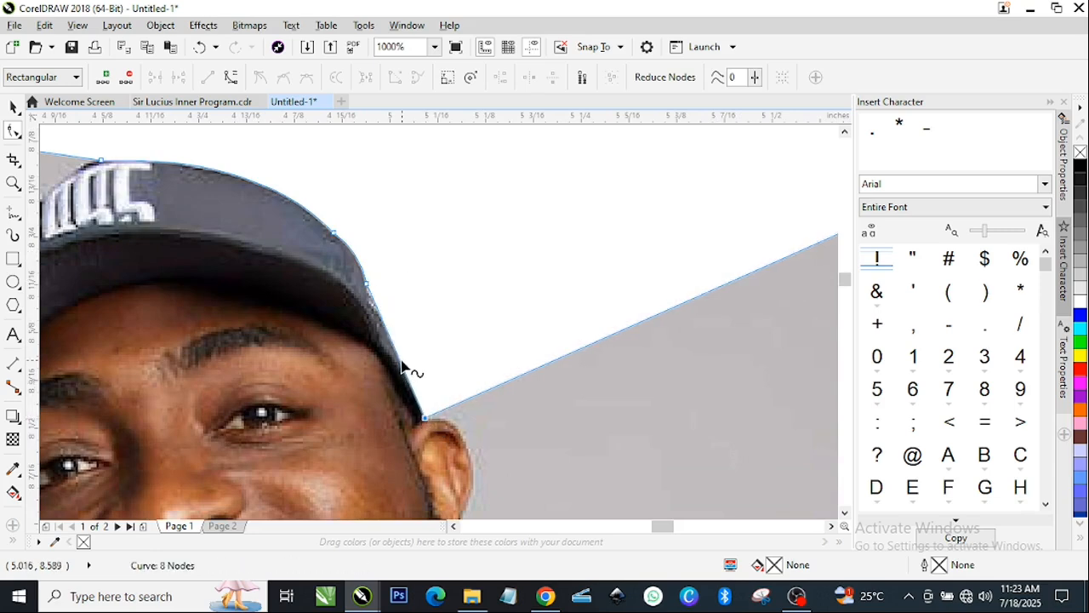
Step: Convert the segment between the cap's back edge and the ear to a curve and bend it outward along the cap
{"action": "left_click", "coordinate": [402, 367]}
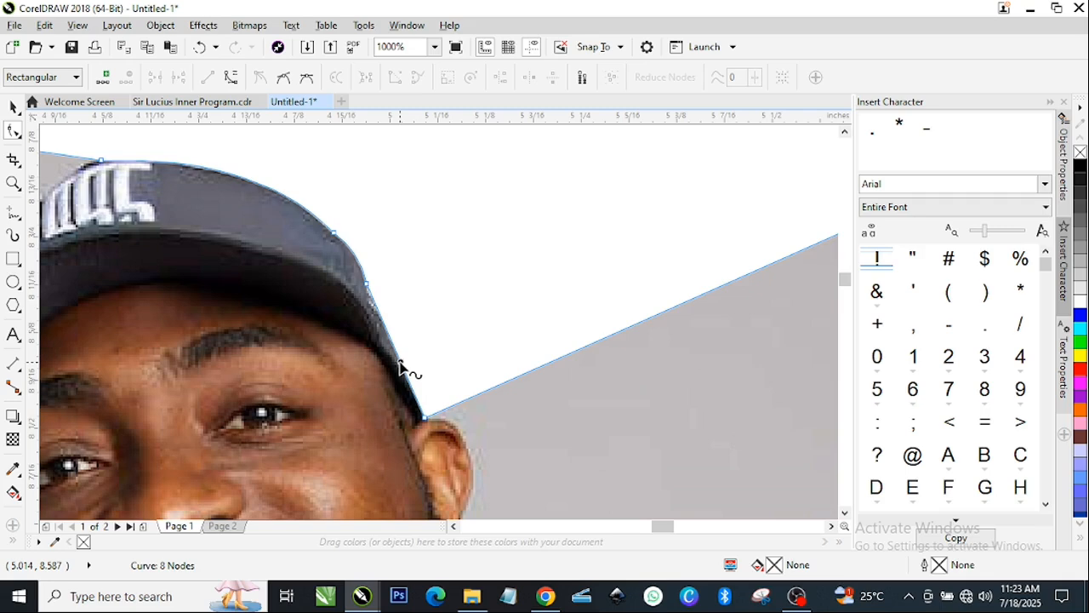
{"action": "right_click", "coordinate": [400, 363]}
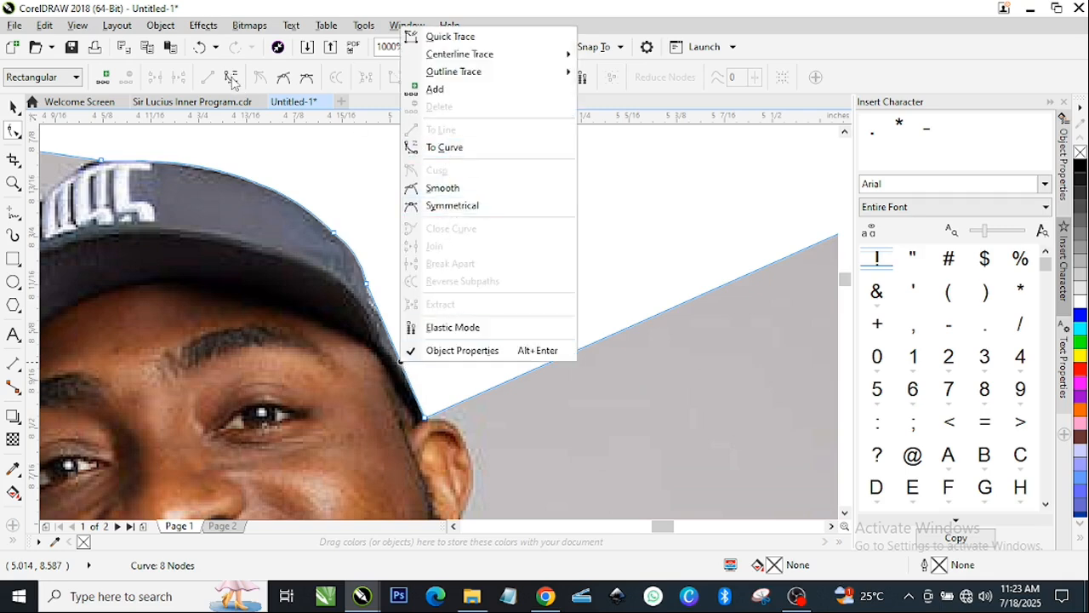
{"action": "left_click", "coordinate": [456, 150]}
{"action": "scroll", "coordinate": [413, 391], "scroll_direction": "up", "scroll_amount": 10}
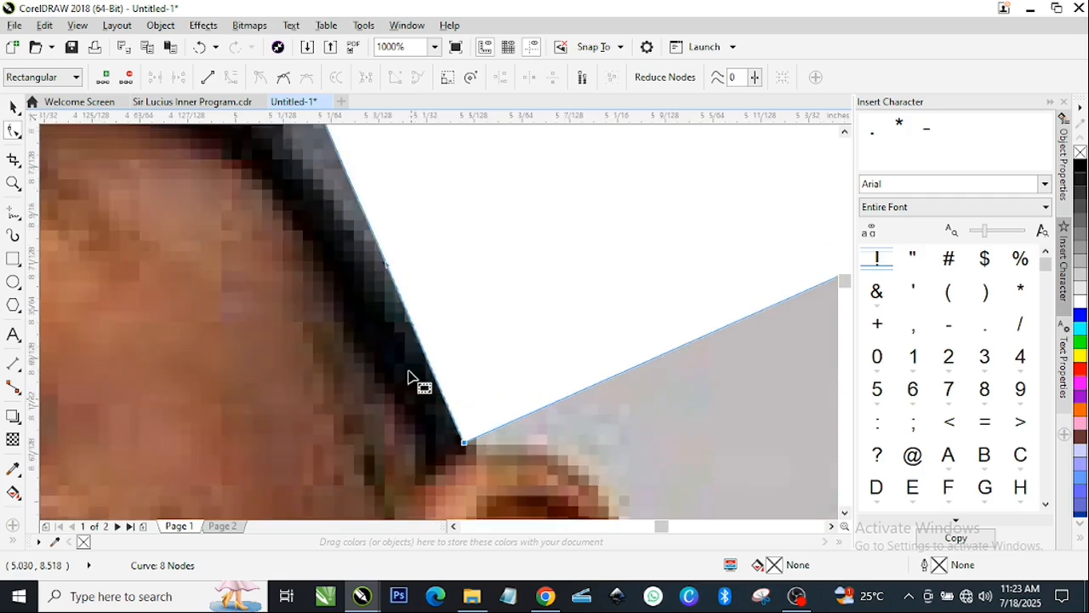
{"action": "scroll", "coordinate": [419, 309], "scroll_direction": "down", "scroll_amount": 1}
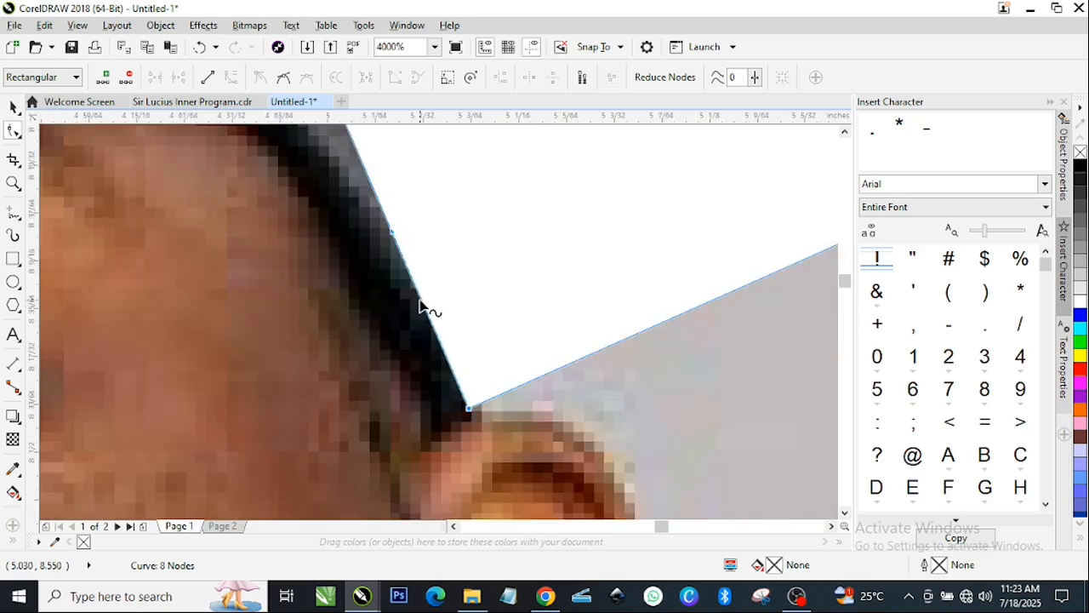
{"action": "mouse_move", "coordinate": [425, 309]}
{"action": "left_mouse_down"}
{"action": "mouse_move", "coordinate": [445, 292]}
{"action": "mouse_move", "coordinate": [428, 329]}
{"action": "left_mouse_up"}
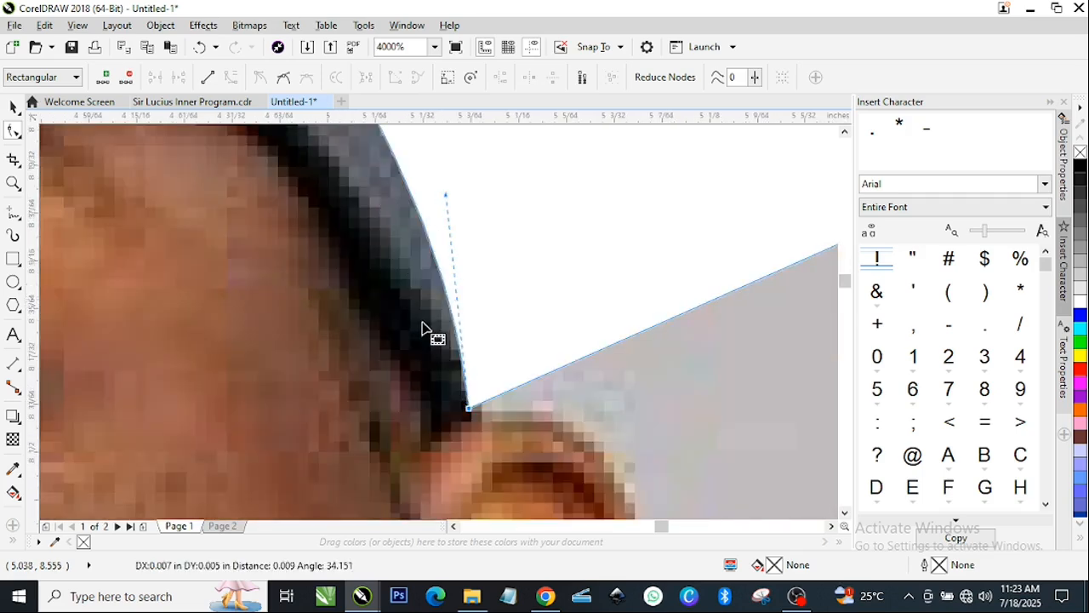
Step: Adjust the upper curve handle of the segment above the ear so the outline follows the cap's back edge
{"action": "scroll", "coordinate": [444, 315], "scroll_direction": "down", "scroll_amount": 2}
{"action": "scroll", "coordinate": [451, 297], "scroll_direction": "up", "scroll_amount": 1}
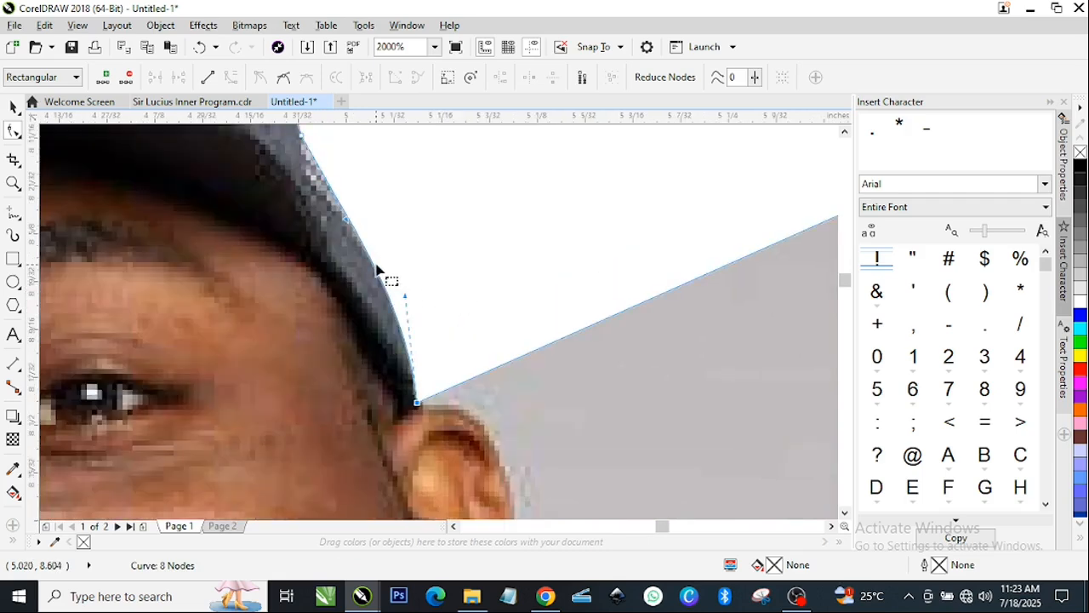
{"action": "scroll", "coordinate": [358, 221], "scroll_direction": "up", "scroll_amount": 3}
{"action": "scroll", "coordinate": [334, 269], "scroll_direction": "down", "scroll_amount": 1}
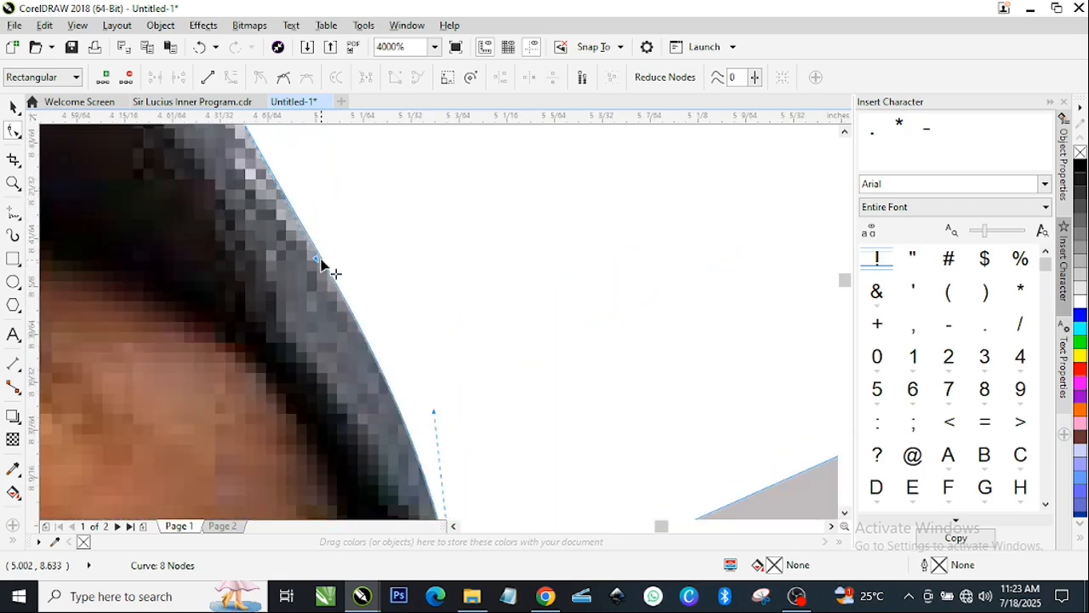
{"action": "left_click_drag", "start_coordinate": [335, 258], "coordinate": [383, 286]}
Step: Add a node on the outline beside the ear and move it down below the earlobe, just above the earring
{"action": "scroll", "coordinate": [380, 281], "scroll_direction": "down", "scroll_amount": 2}
{"action": "scroll", "coordinate": [389, 306], "scroll_direction": "up", "scroll_amount": 1}
{"action": "scroll", "coordinate": [382, 297], "scroll_direction": "down", "scroll_amount": 1}
{"action": "scroll", "coordinate": [381, 298], "scroll_direction": "down", "scroll_amount": 2}
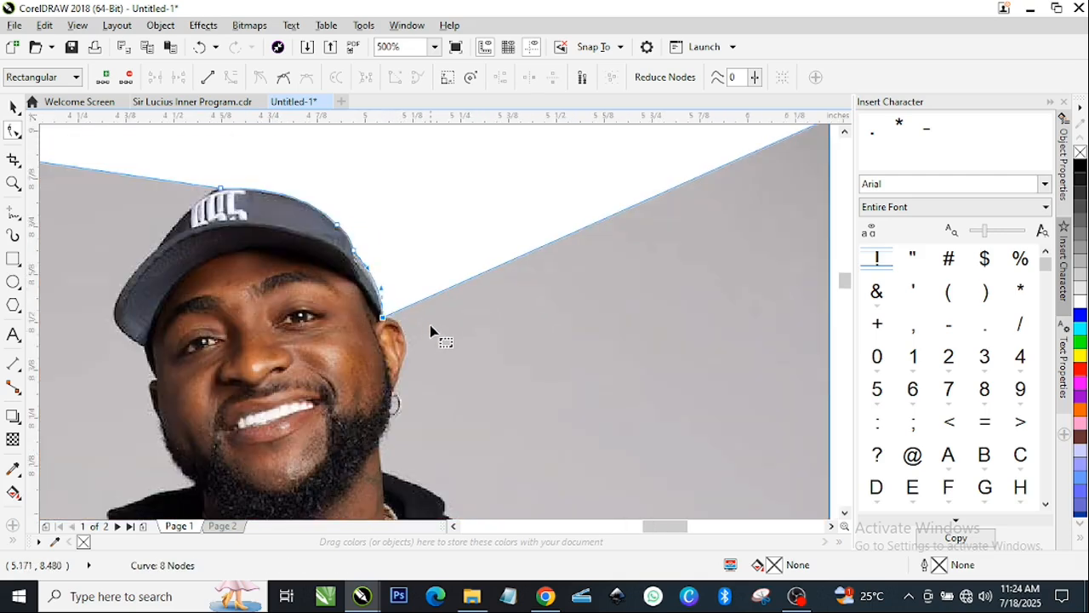
{"action": "scroll", "coordinate": [429, 325], "scroll_direction": "up", "scroll_amount": 1}
{"action": "scroll", "coordinate": [383, 397], "scroll_direction": "up", "scroll_amount": 2}
{"action": "scroll", "coordinate": [383, 339], "scroll_direction": "down", "scroll_amount": 2}
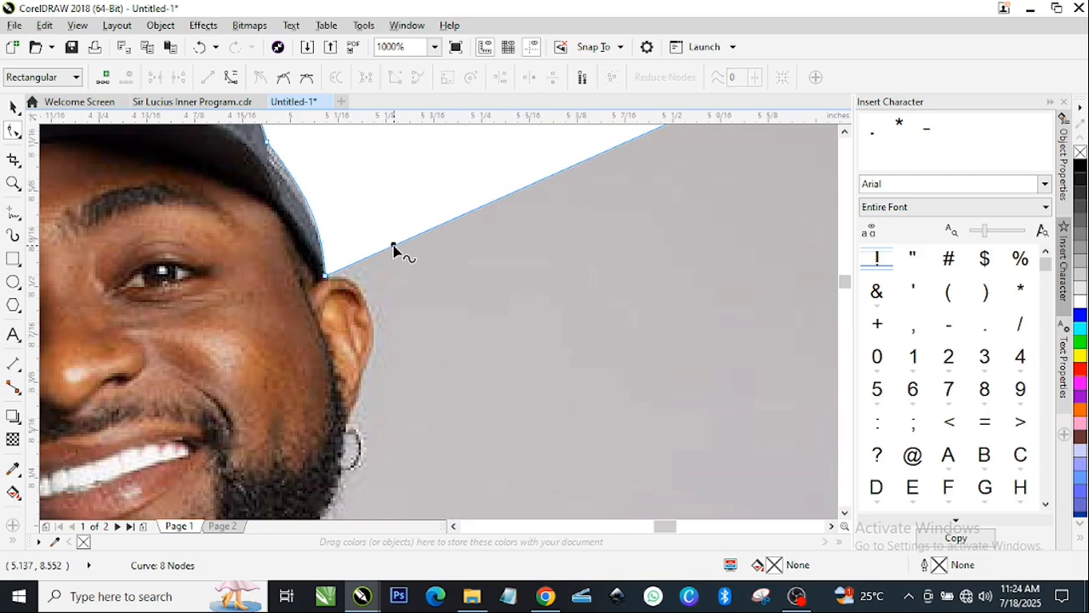
{"action": "left_click", "coordinate": [393, 246]}
{"action": "left_click", "coordinate": [392, 246]}
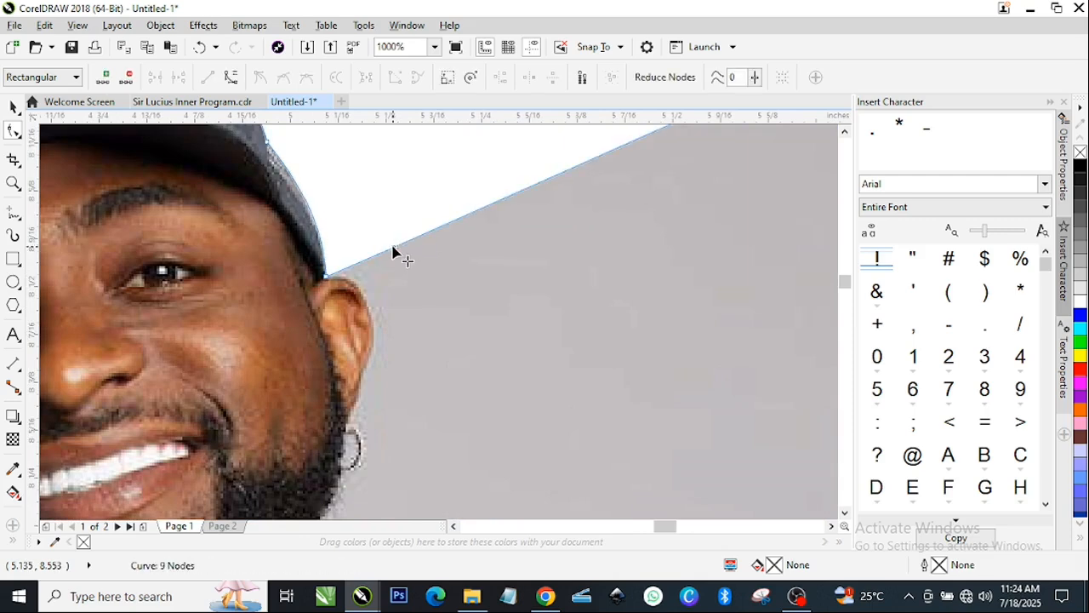
{"action": "left_click_drag", "start_coordinate": [395, 250], "coordinate": [345, 421]}
Step: Convert the segment beside the ear to a curve and bend it outward around the ear
{"action": "left_click", "coordinate": [335, 345]}
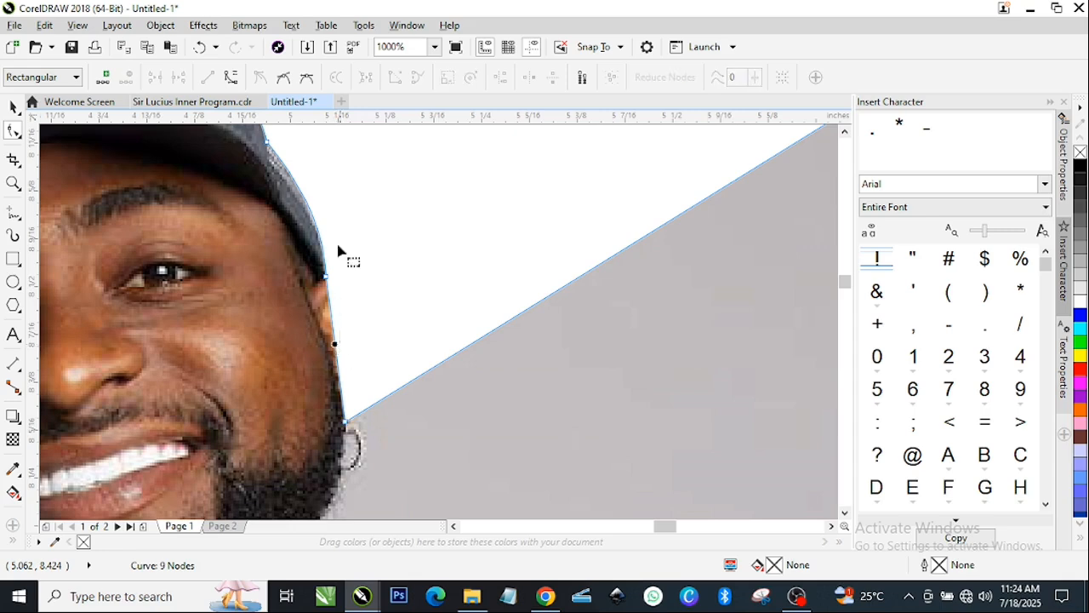
{"action": "scroll", "coordinate": [358, 365], "scroll_direction": "up", "scroll_amount": 2}
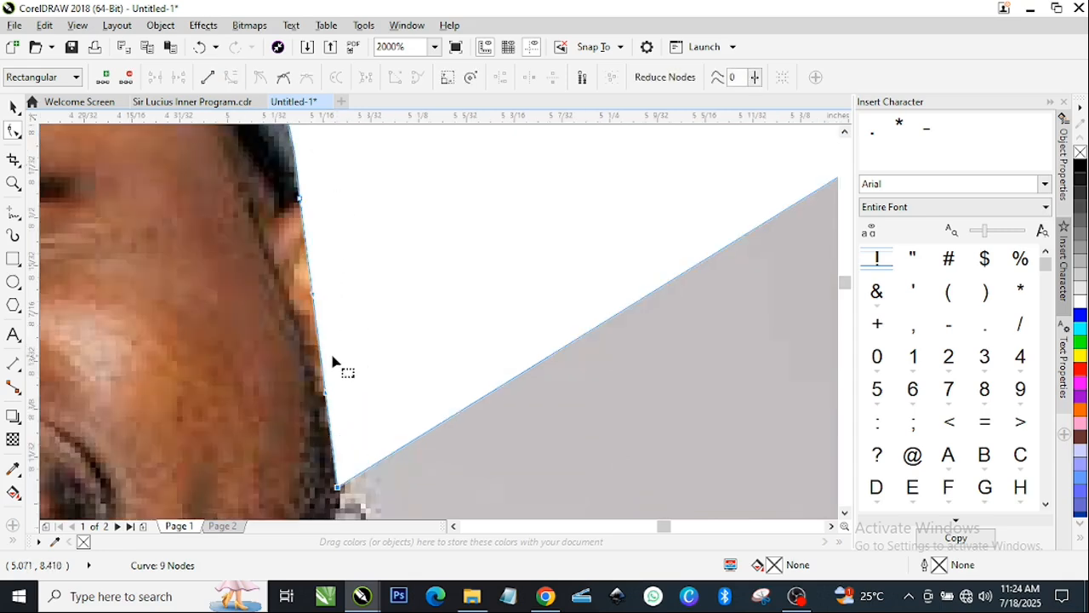
{"action": "left_click_drag", "start_coordinate": [321, 353], "coordinate": [367, 317]}
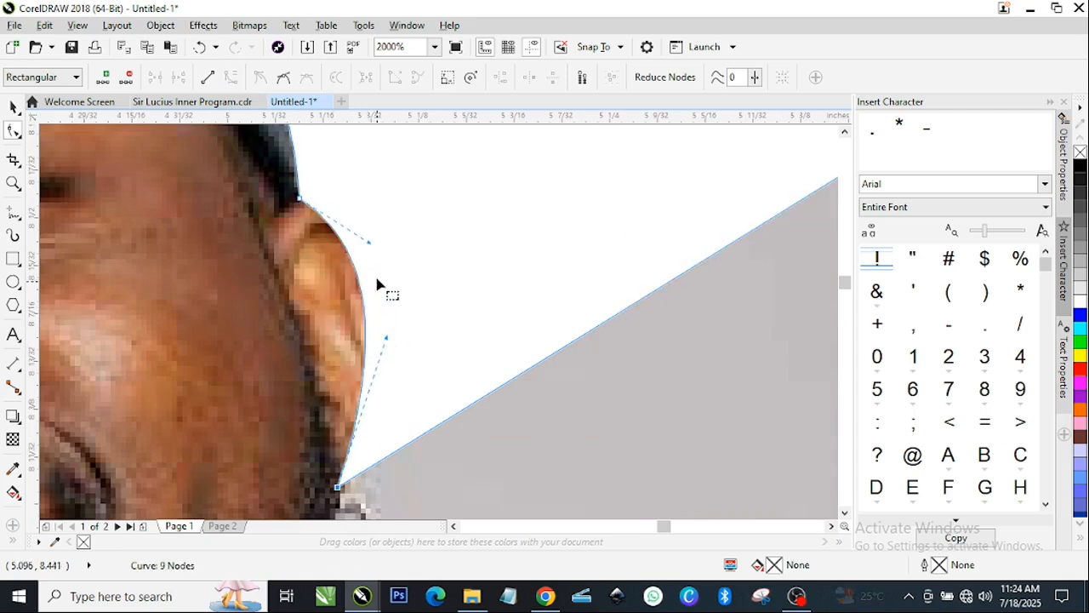
Step: Adjust the curve handles at the top and bottom of the ear so the segment follows the ear's outer edge
{"action": "left_click_drag", "start_coordinate": [370, 244], "coordinate": [391, 198]}
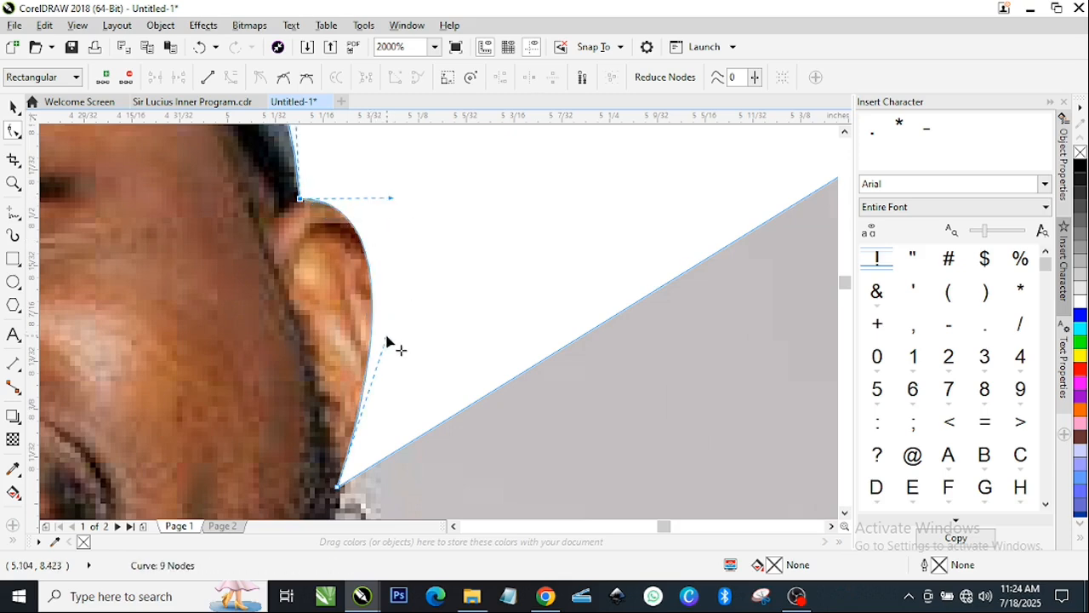
{"action": "left_click_drag", "start_coordinate": [386, 339], "coordinate": [440, 332]}
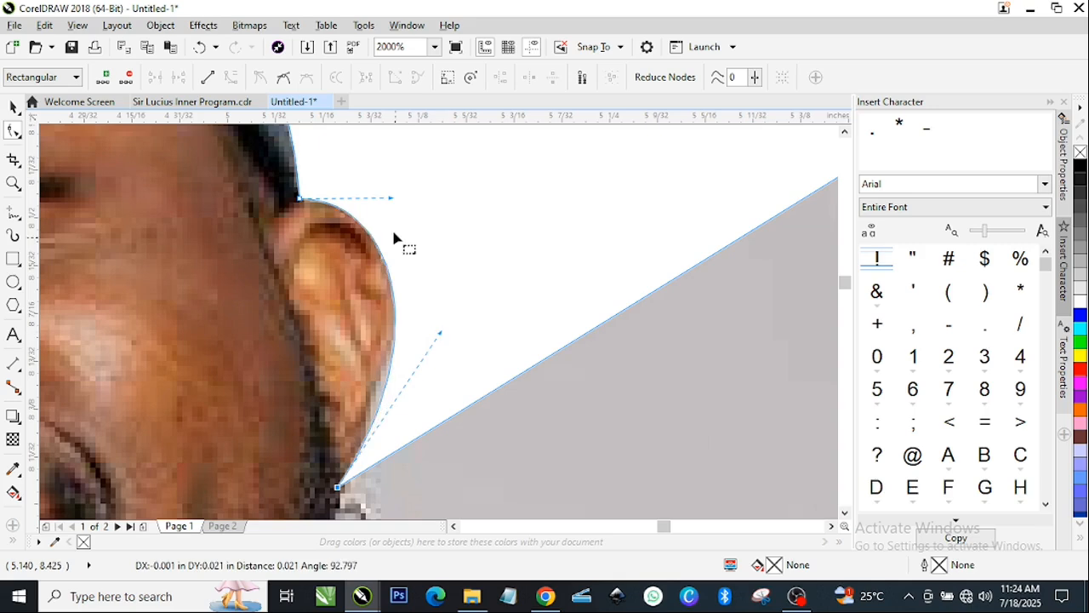
{"action": "mouse_move", "coordinate": [388, 197]}
{"action": "left_mouse_down"}
{"action": "mouse_move", "coordinate": [394, 168]}
{"action": "mouse_move", "coordinate": [400, 181]}
{"action": "left_mouse_up"}
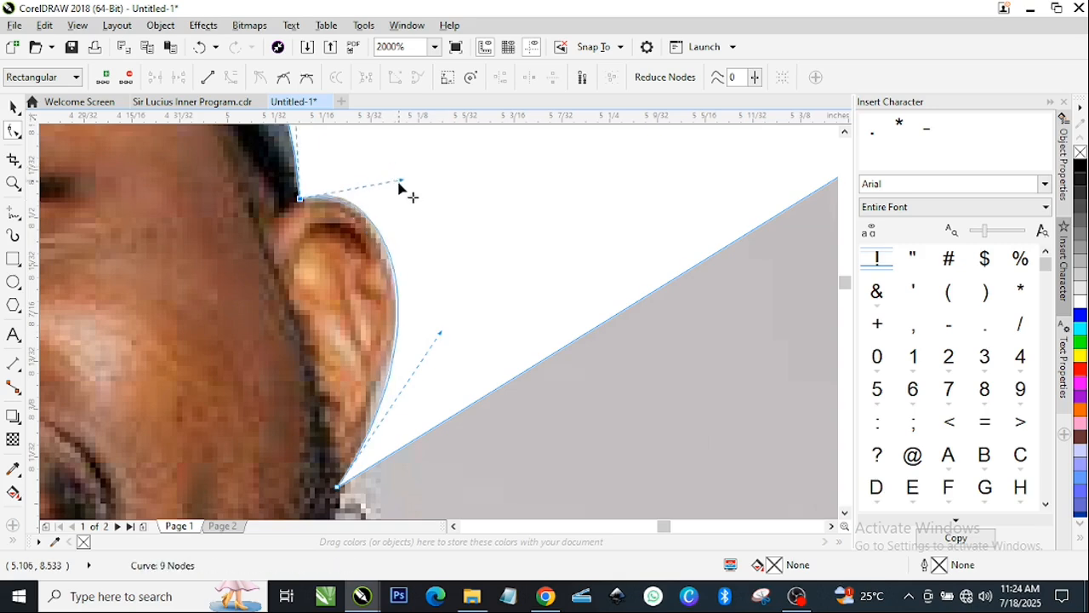
{"action": "left_click_drag", "start_coordinate": [440, 337], "coordinate": [401, 340]}
Step: Move the photo's upper-left corner node straight down to about the man's shoulder level
{"action": "scroll", "coordinate": [401, 340], "scroll_direction": "down", "scroll_amount": 3}
{"action": "scroll", "coordinate": [406, 409], "scroll_direction": "up", "scroll_amount": 1}
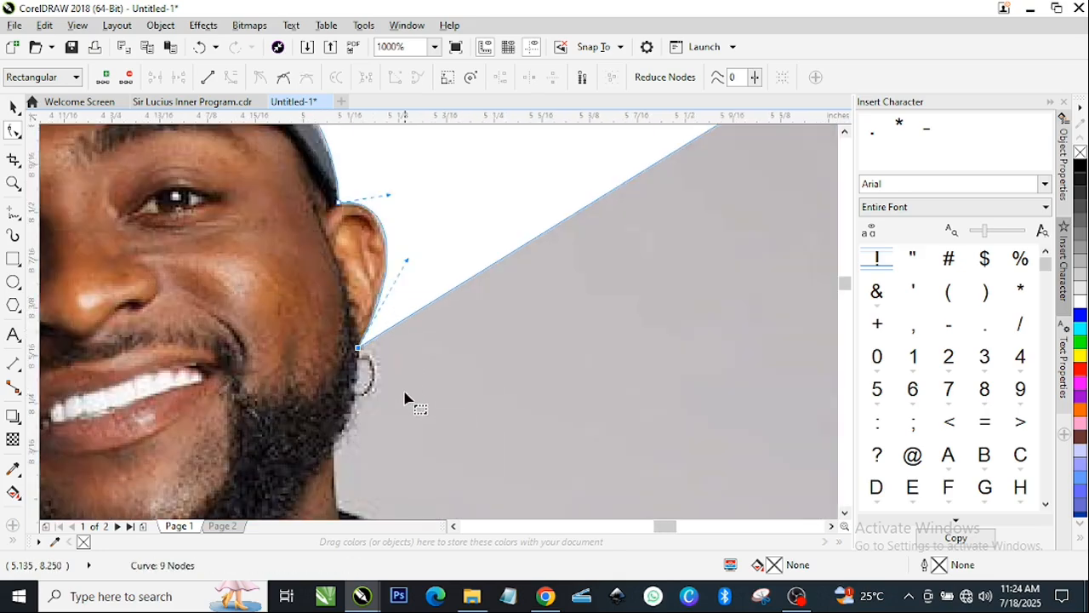
{"action": "scroll", "coordinate": [387, 338], "scroll_direction": "down", "scroll_amount": 2}
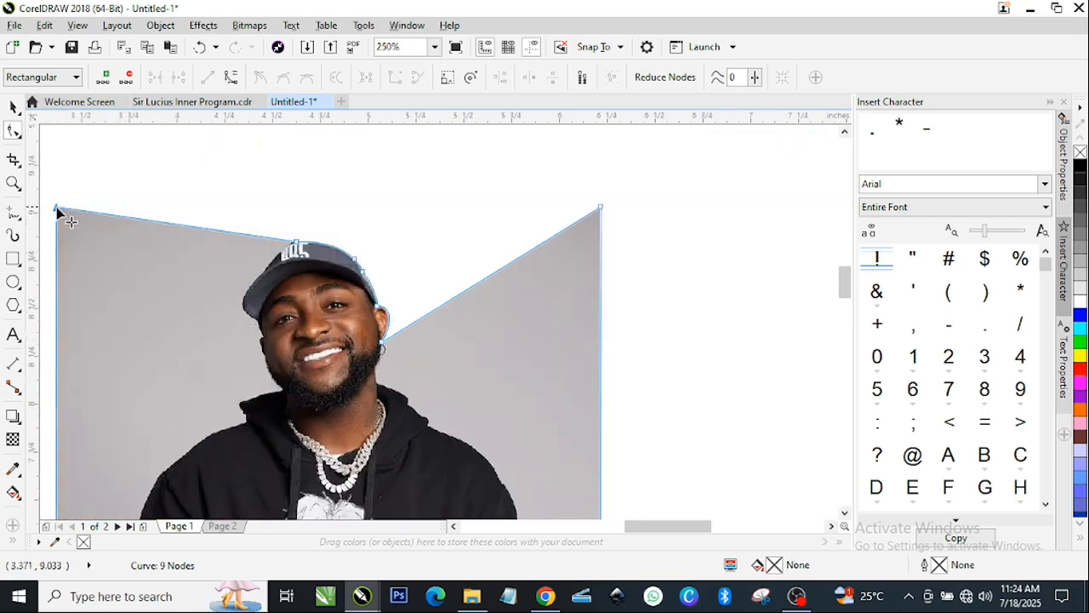
{"action": "left_click_drag", "start_coordinate": [57, 207], "coordinate": [54, 430]}
Step: Add a node on the slanted outline beside the cap's brim and move it onto the brim's edge below the lettering
{"action": "scroll", "coordinate": [264, 298], "scroll_direction": "up", "scroll_amount": 2}
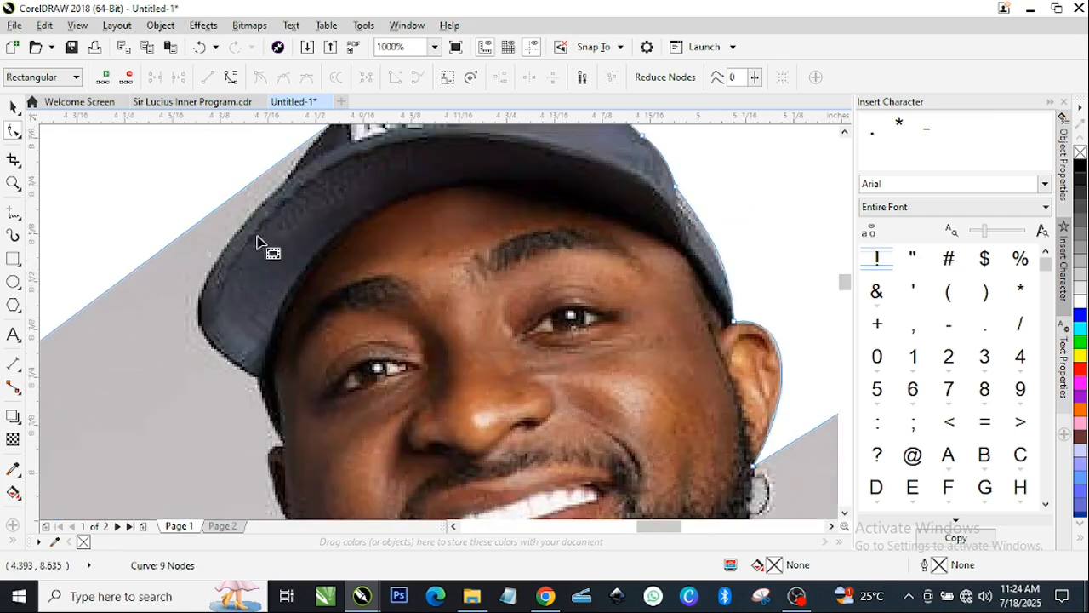
{"action": "scroll", "coordinate": [256, 226], "scroll_direction": "down", "scroll_amount": 2}
{"action": "scroll", "coordinate": [255, 238], "scroll_direction": "up", "scroll_amount": 2}
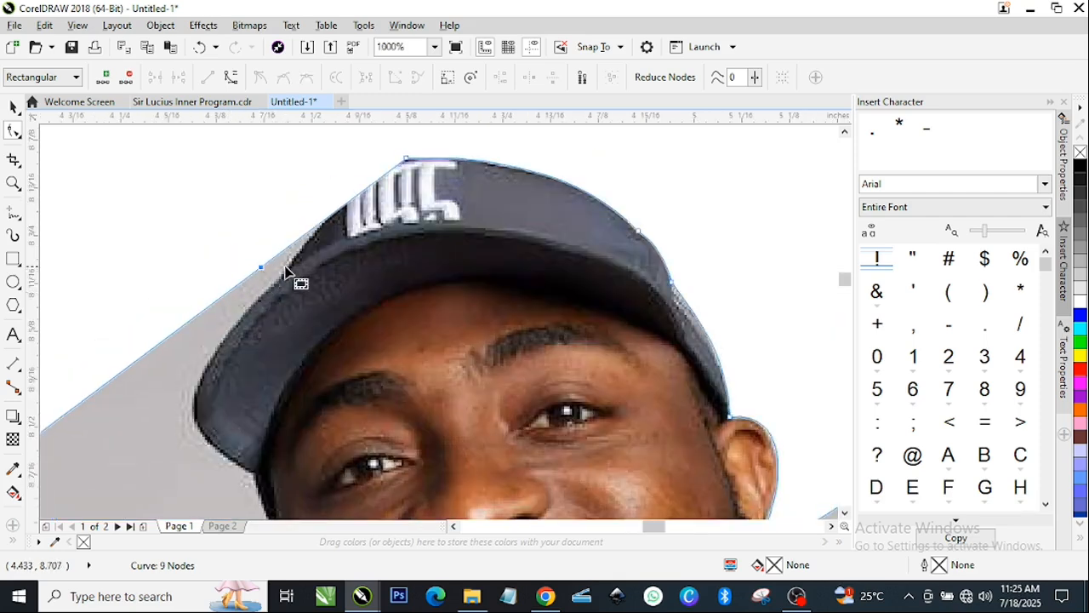
{"action": "double_click", "coordinate": [261, 273]}
{"action": "scroll", "coordinate": [260, 274], "scroll_direction": "up", "scroll_amount": 2}
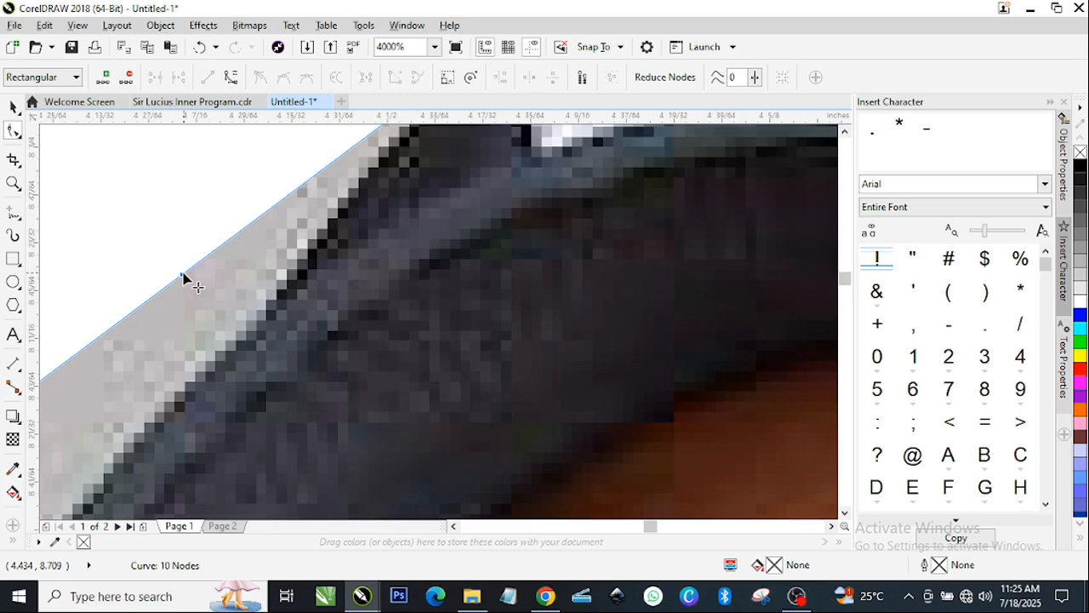
{"action": "left_click_drag", "start_coordinate": [183, 275], "coordinate": [286, 286]}
Step: Convert the outline segment beside the cap's lettering to a curve, then bend it and adjust its handles to follow the cap's front edge
{"action": "scroll", "coordinate": [289, 285], "scroll_direction": "down", "scroll_amount": 3}
{"action": "scroll", "coordinate": [349, 235], "scroll_direction": "up", "scroll_amount": 1}
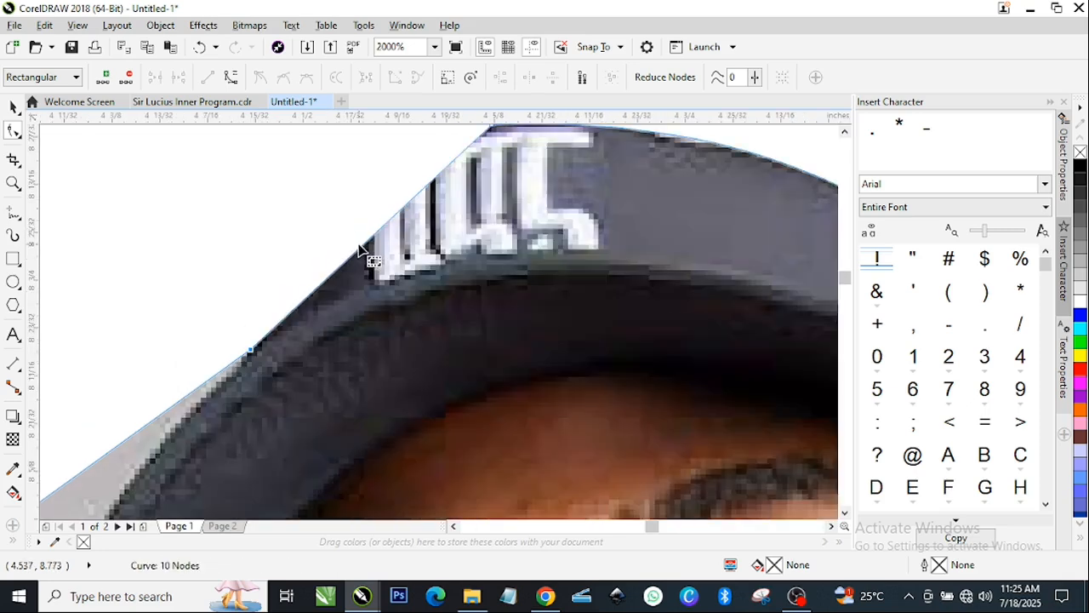
{"action": "left_click", "coordinate": [367, 244]}
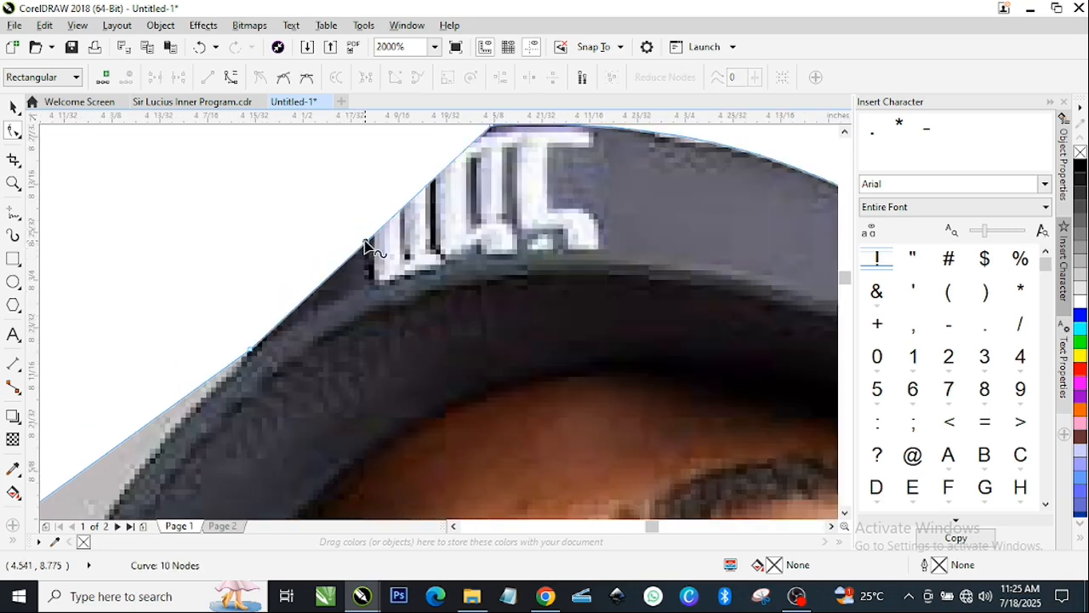
{"action": "left_click", "coordinate": [233, 79]}
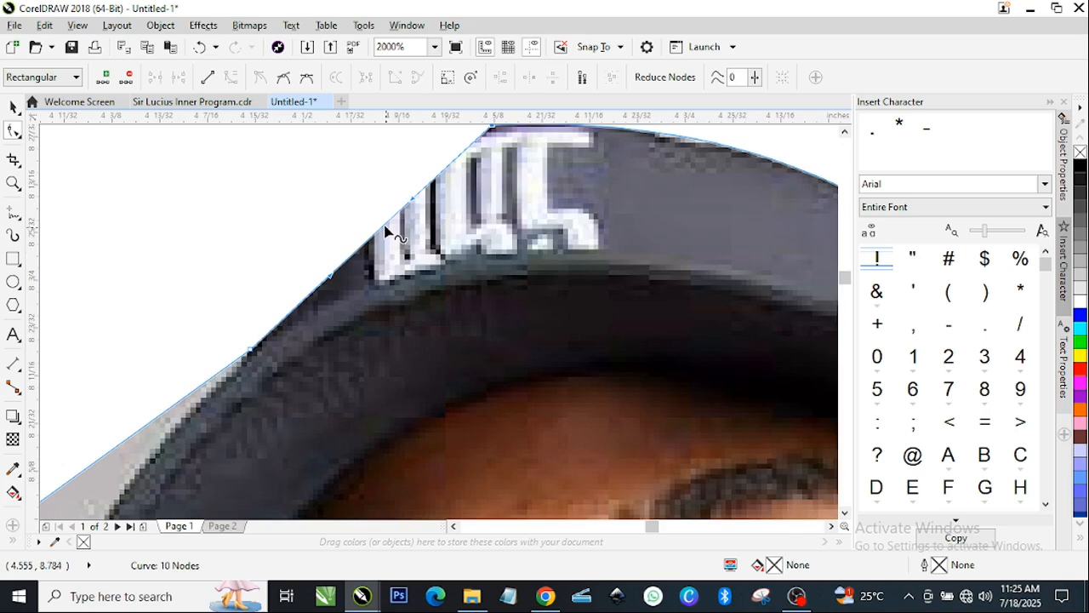
{"action": "scroll", "coordinate": [386, 230], "scroll_direction": "down", "scroll_amount": 3}
{"action": "scroll", "coordinate": [375, 239], "scroll_direction": "up", "scroll_amount": 1}
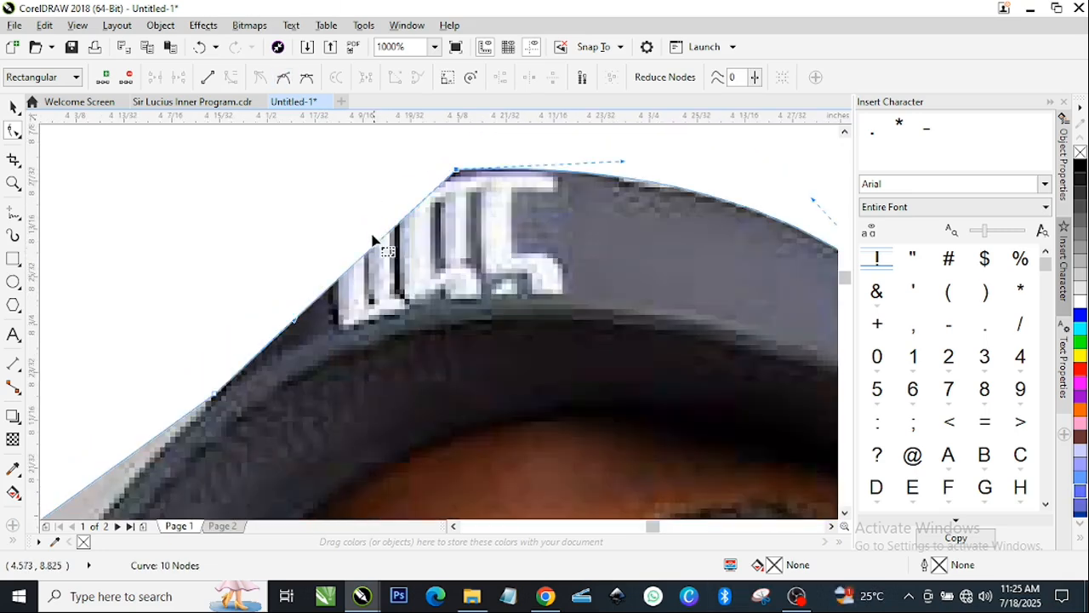
{"action": "left_click_drag", "start_coordinate": [339, 283], "coordinate": [329, 251]}
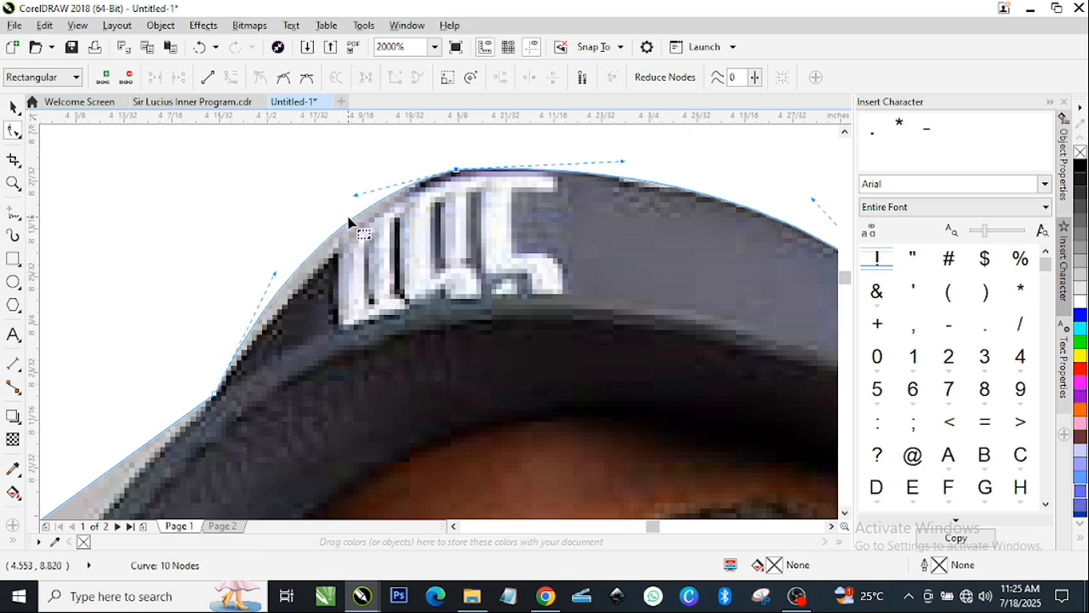
{"action": "left_click_drag", "start_coordinate": [357, 195], "coordinate": [371, 206]}
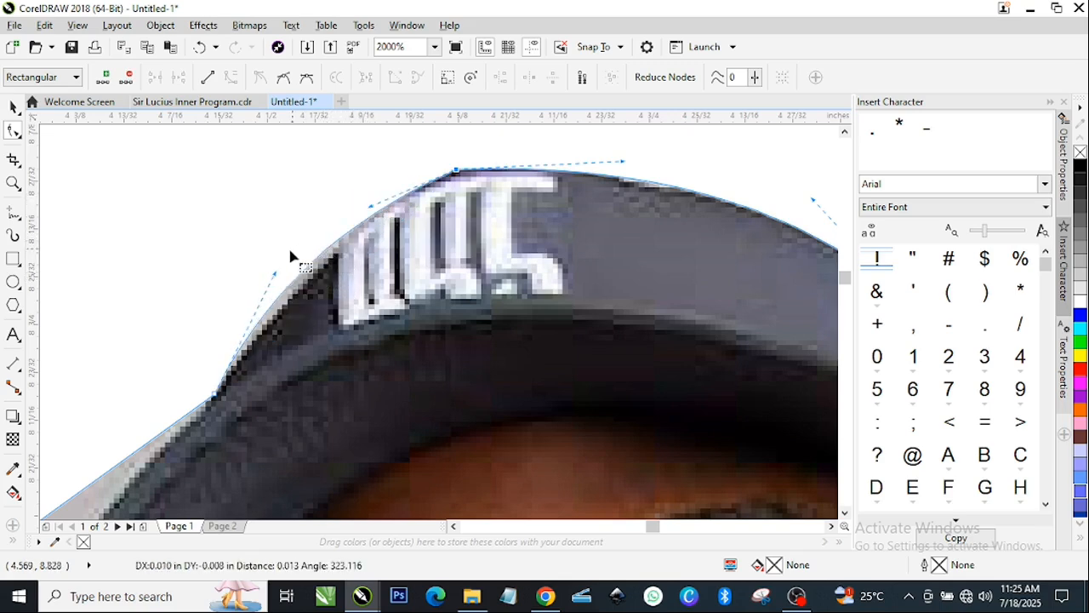
{"action": "left_click_drag", "start_coordinate": [274, 273], "coordinate": [297, 288]}
Step: Add a node on the slanted outline beside the brim and move it onto the brim's outermost tip
{"action": "scroll", "coordinate": [297, 287], "scroll_direction": "down", "scroll_amount": 2}
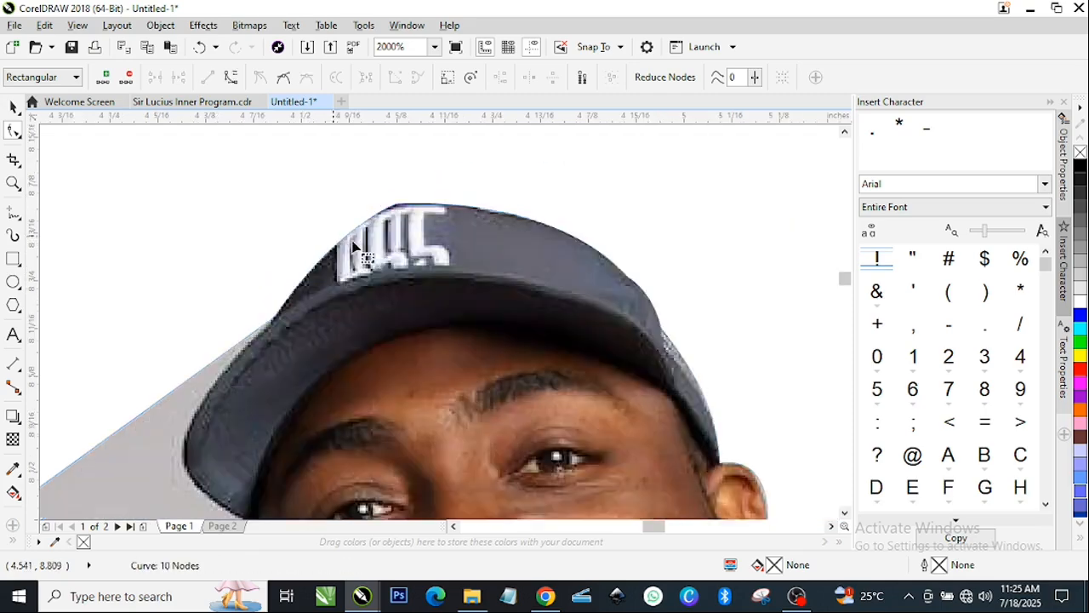
{"action": "scroll", "coordinate": [243, 315], "scroll_direction": "up", "scroll_amount": 2}
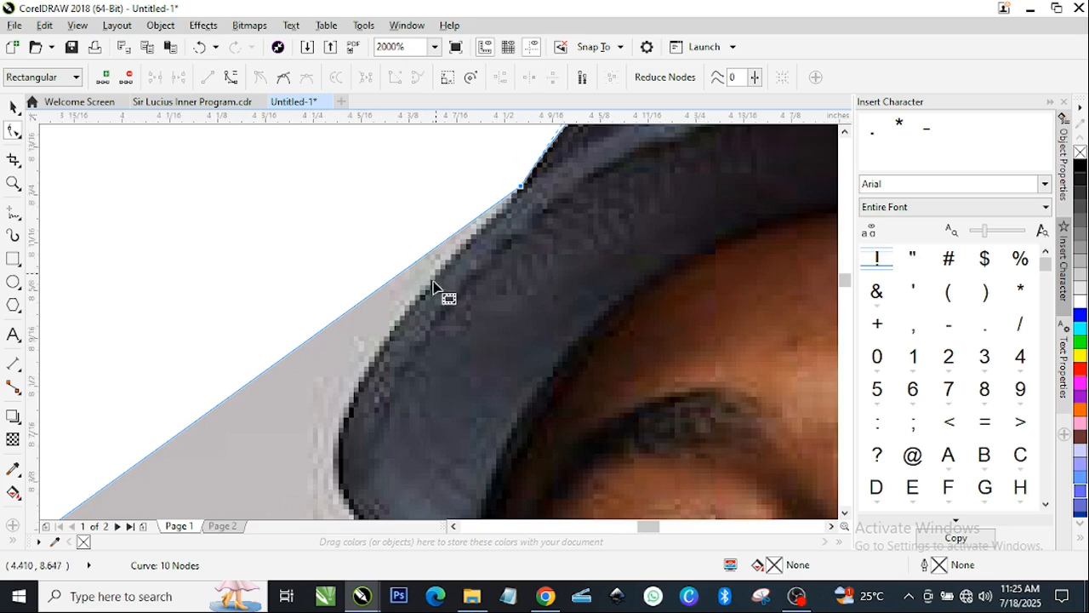
{"action": "scroll", "coordinate": [440, 291], "scroll_direction": "down", "scroll_amount": 1}
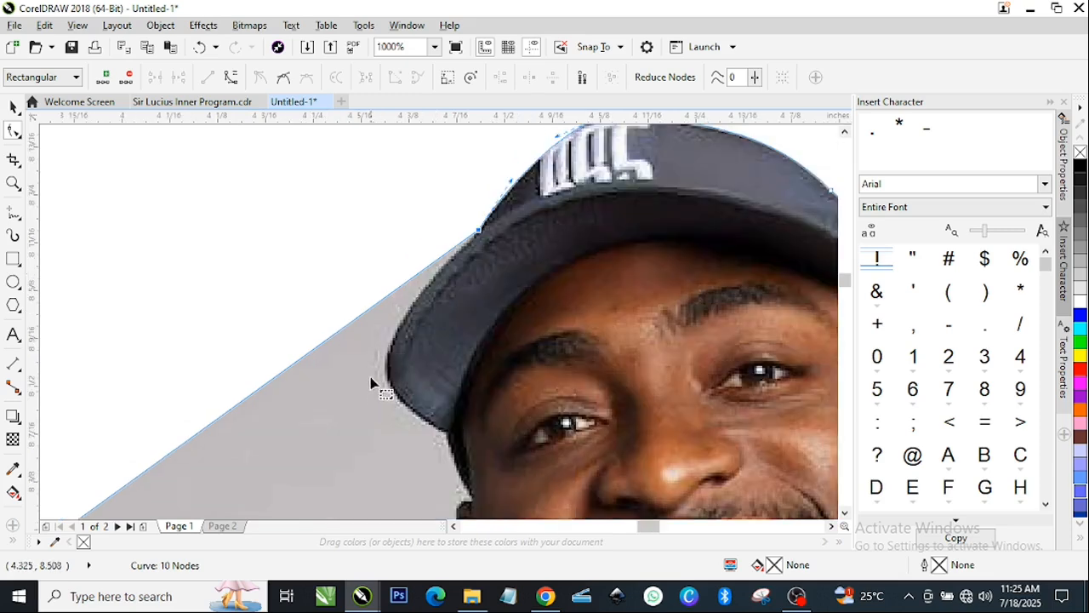
{"action": "double_click", "coordinate": [332, 342]}
{"action": "left_click_drag", "start_coordinate": [332, 342], "coordinate": [388, 383]}
Step: Convert the segment along the brim's upper edge to a curve and shape it with its handles to match the brim
{"action": "left_click", "coordinate": [437, 296]}
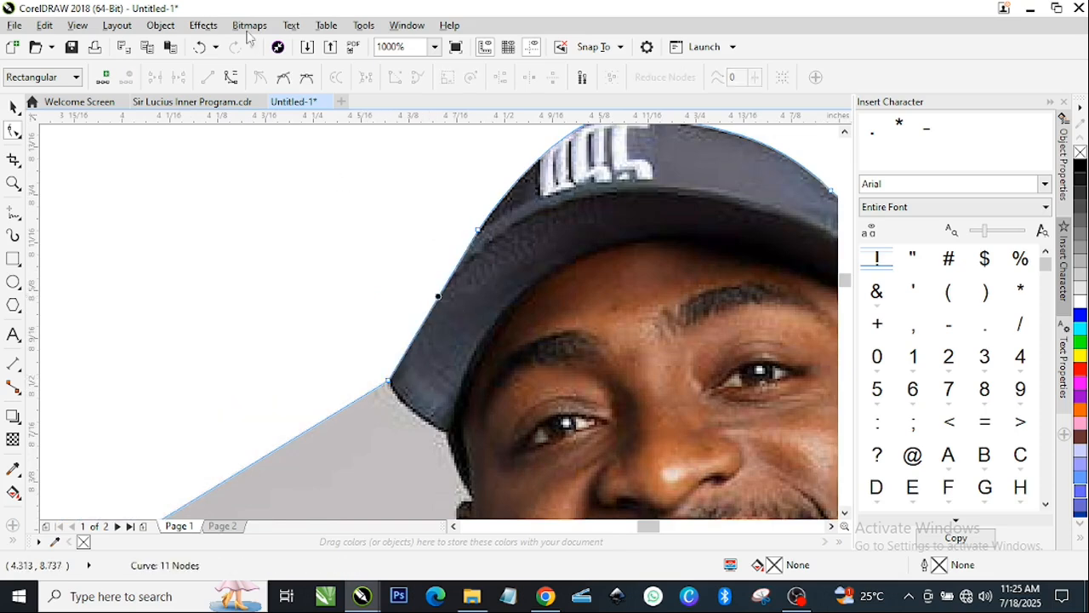
{"action": "left_click", "coordinate": [232, 77]}
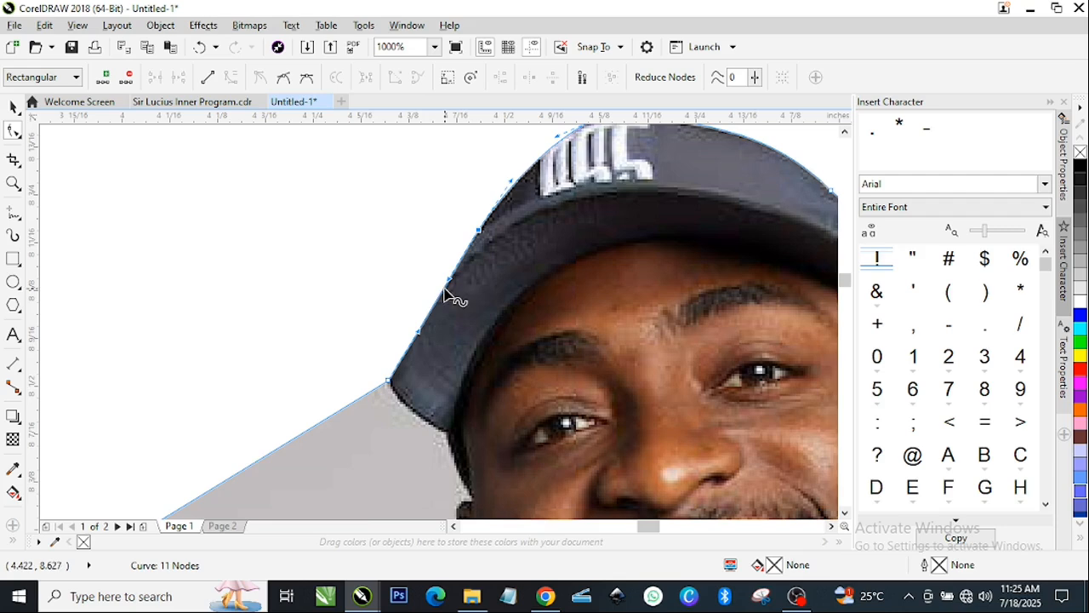
{"action": "left_click_drag", "start_coordinate": [450, 297], "coordinate": [460, 285]}
{"action": "scroll", "coordinate": [459, 285], "scroll_direction": "up", "scroll_amount": 3}
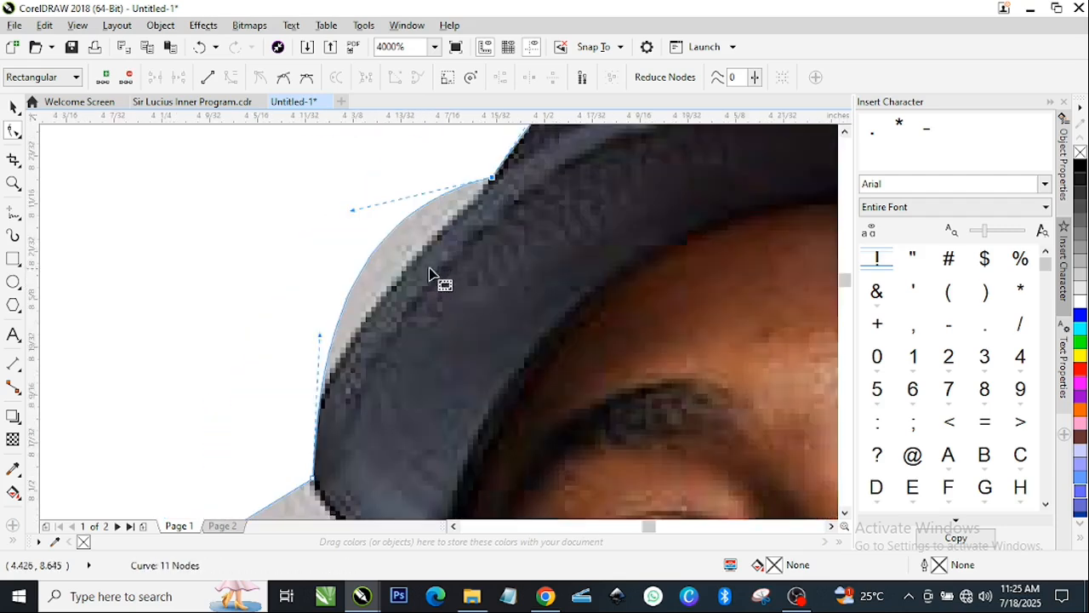
{"action": "scroll", "coordinate": [372, 217], "scroll_direction": "down", "scroll_amount": 1}
{"action": "left_click_drag", "start_coordinate": [353, 214], "coordinate": [402, 266]}
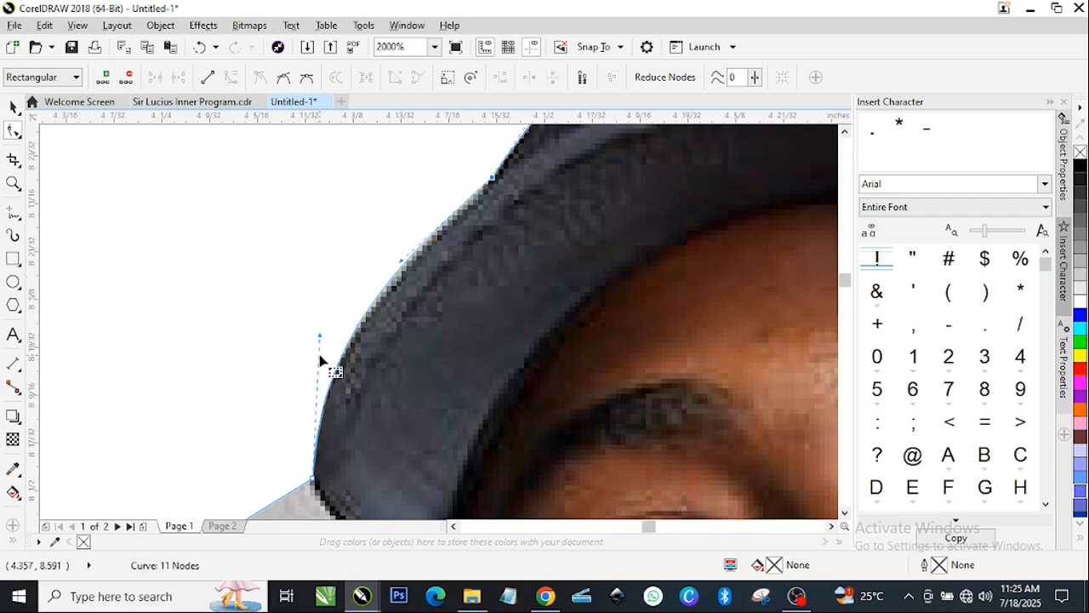
{"action": "left_click_drag", "start_coordinate": [321, 336], "coordinate": [285, 389]}
Step: Add a node on the slanted outline below the brim's tip and move it to where the brim's underside meets the temple
{"action": "scroll", "coordinate": [326, 305], "scroll_direction": "down", "scroll_amount": 3}
{"action": "scroll", "coordinate": [278, 383], "scroll_direction": "up", "scroll_amount": 1}
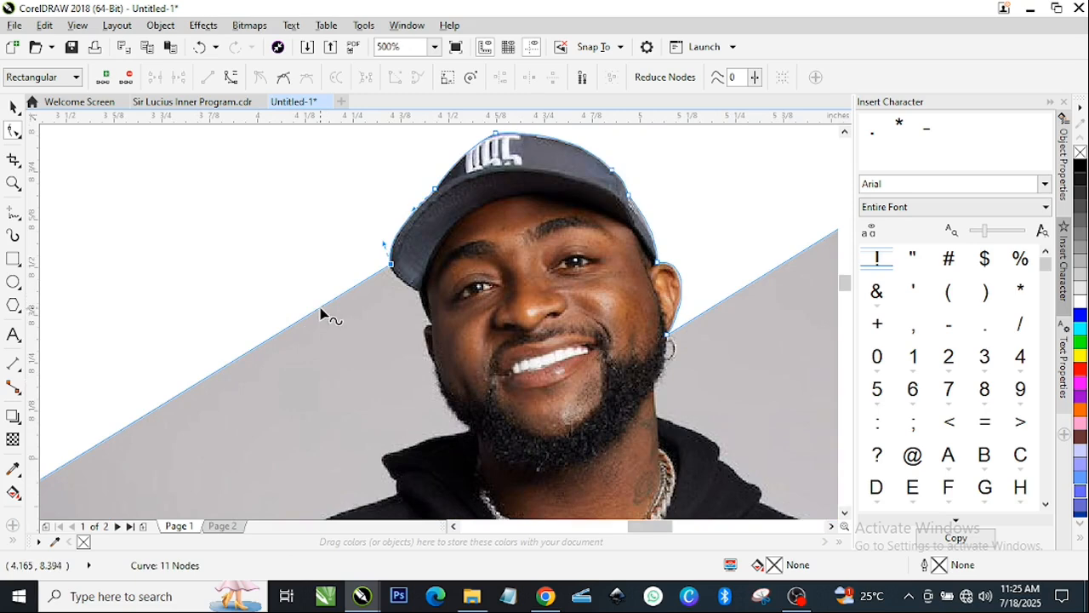
{"action": "left_click_drag", "start_coordinate": [331, 311], "coordinate": [422, 292]}
{"action": "scroll", "coordinate": [423, 288], "scroll_direction": "up", "scroll_amount": 1}
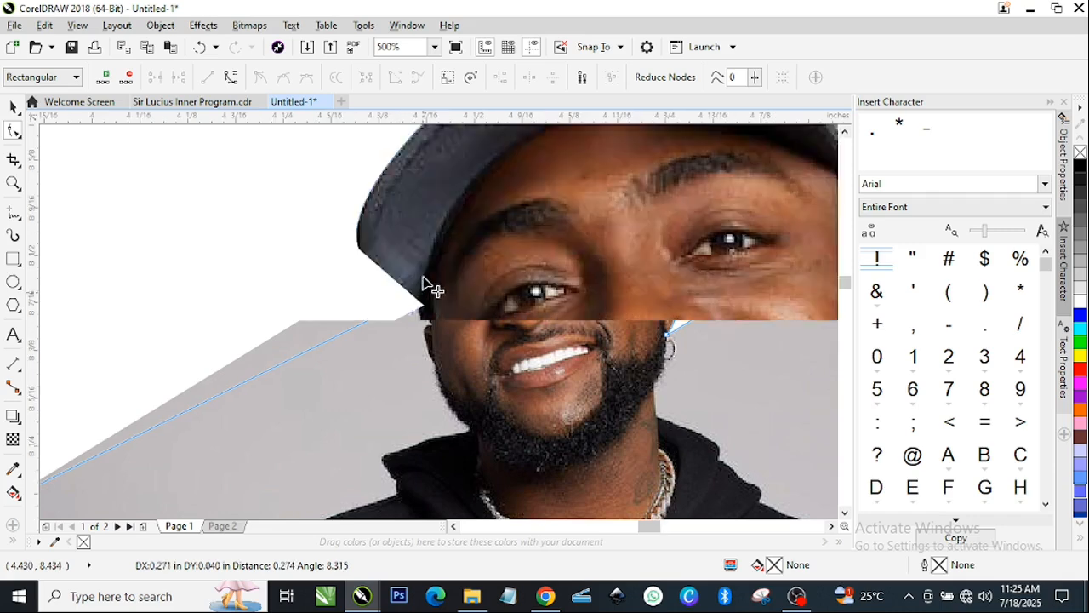
Step: Convert the segment under the brim to a curve and fit it to the brim's lower edge by adjusting its handles and end node
{"action": "left_click", "coordinate": [389, 280]}
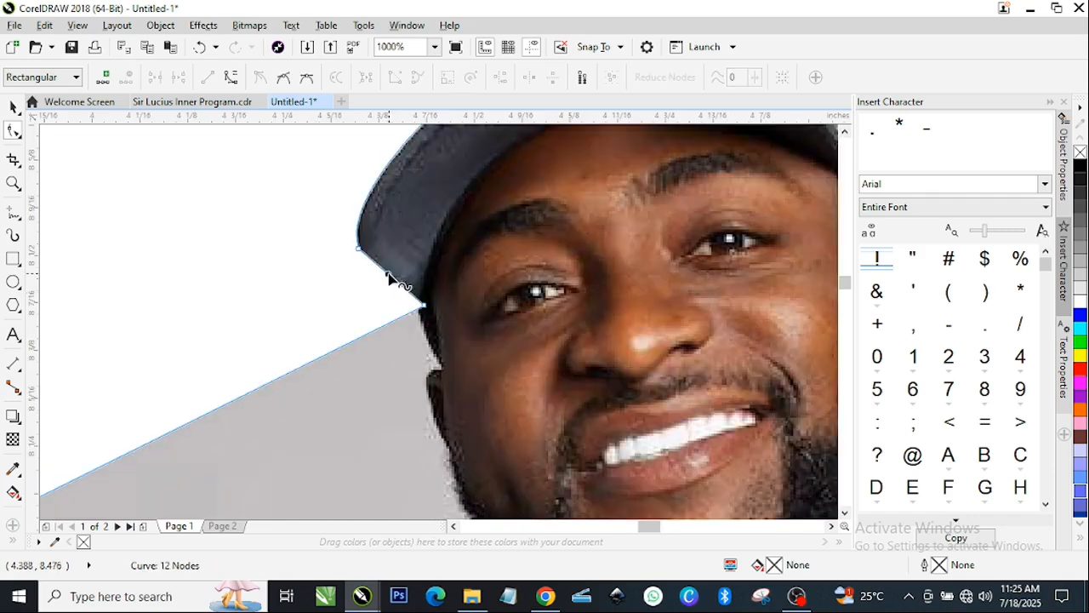
{"action": "left_click", "coordinate": [232, 78]}
{"action": "scroll", "coordinate": [402, 272], "scroll_direction": "up", "scroll_amount": 2}
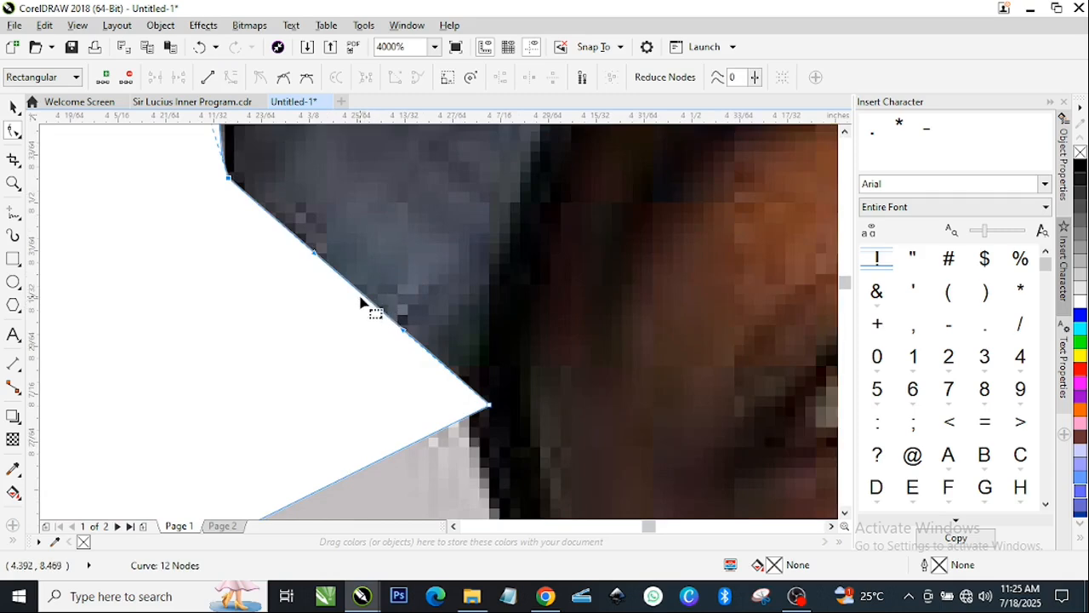
{"action": "left_click_drag", "start_coordinate": [361, 298], "coordinate": [324, 333]}
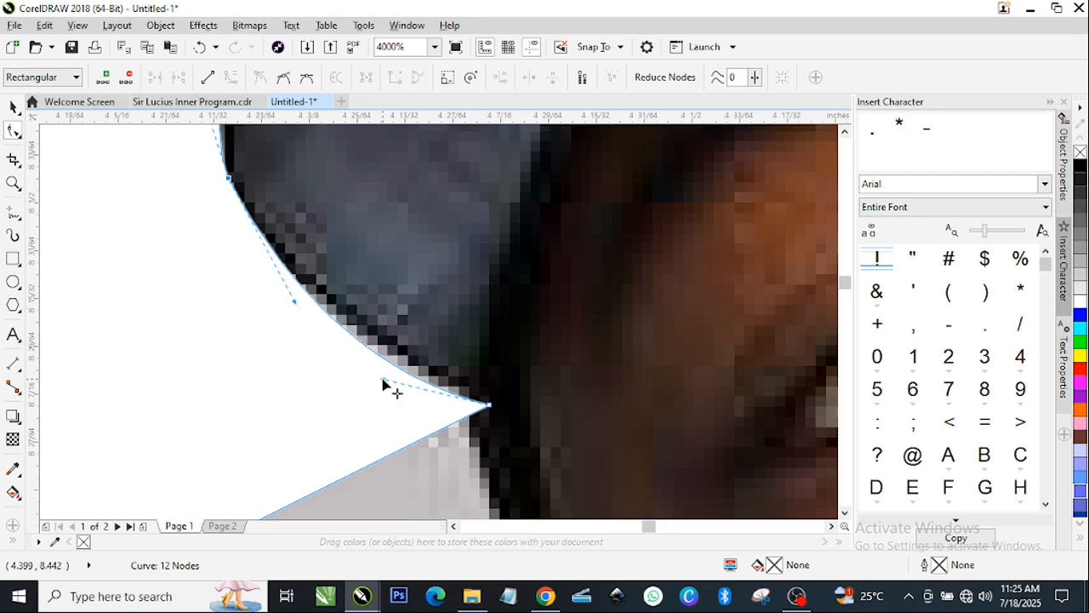
{"action": "left_click_drag", "start_coordinate": [383, 384], "coordinate": [380, 359]}
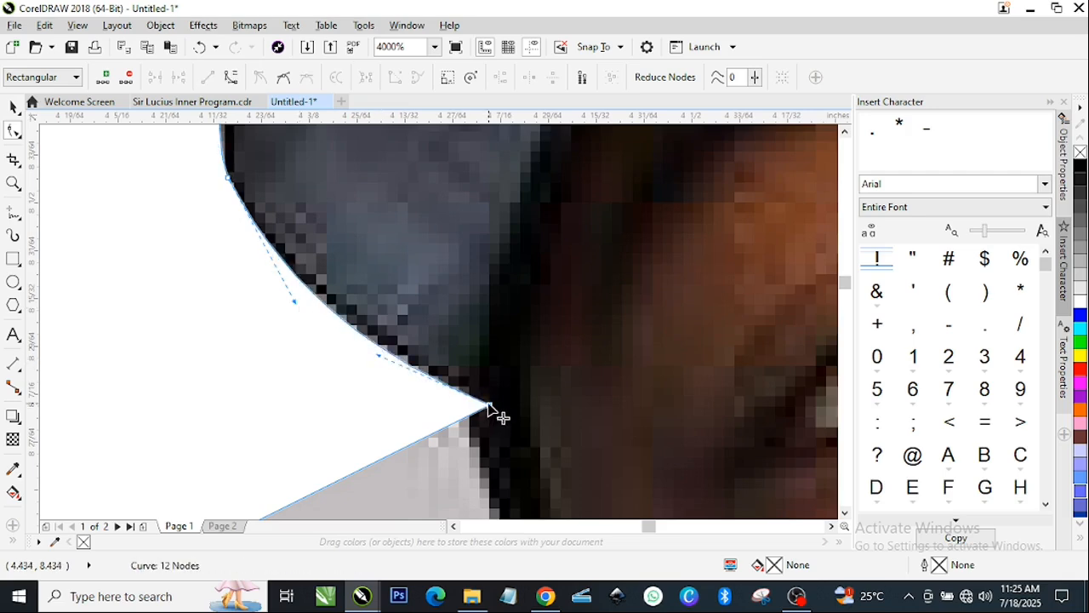
{"action": "left_click_drag", "start_coordinate": [489, 406], "coordinate": [479, 392]}
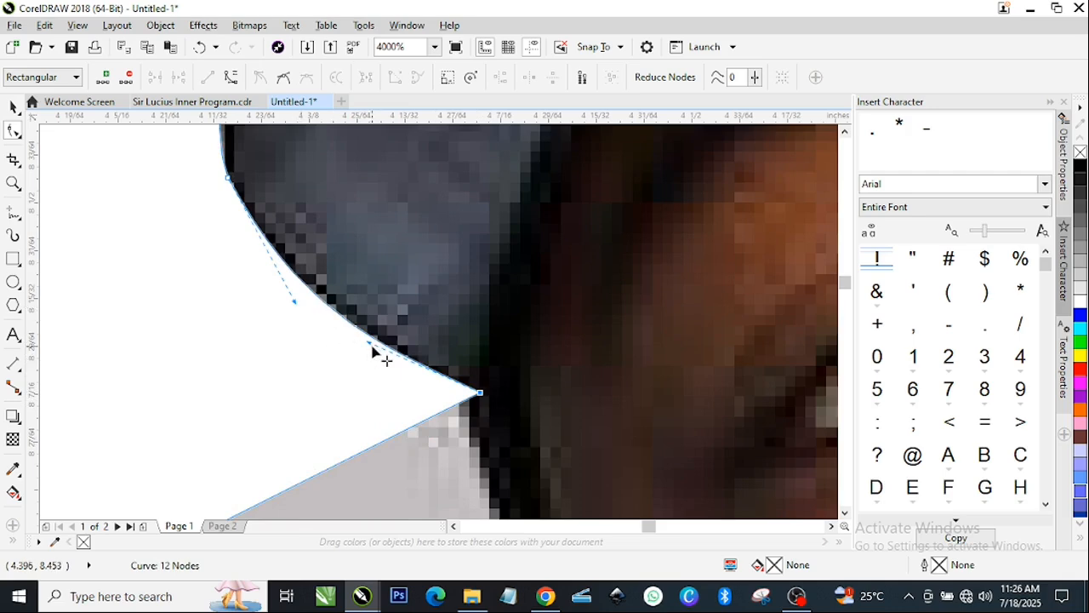
{"action": "mouse_move", "coordinate": [373, 351]}
{"action": "left_mouse_down"}
{"action": "mouse_move", "coordinate": [383, 358]}
{"action": "mouse_move", "coordinate": [388, 346]}
{"action": "left_mouse_up"}
Step: Add a node on the slanted outline beside the temple and move it to the notch just above the ear
{"action": "scroll", "coordinate": [343, 309], "scroll_direction": "down", "scroll_amount": 2}
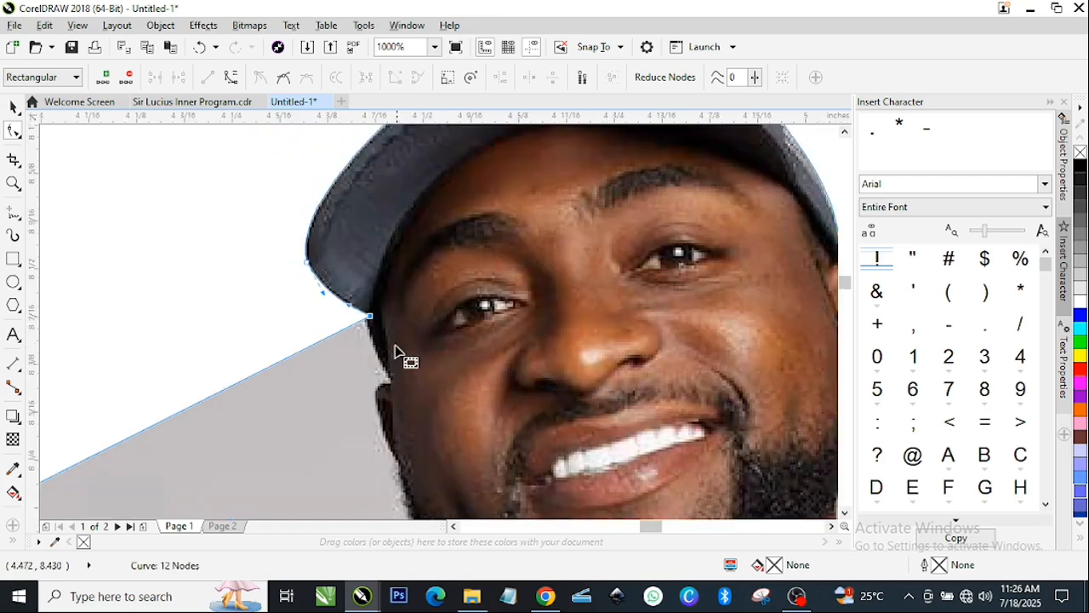
{"action": "scroll", "coordinate": [383, 364], "scroll_direction": "up", "scroll_amount": 2}
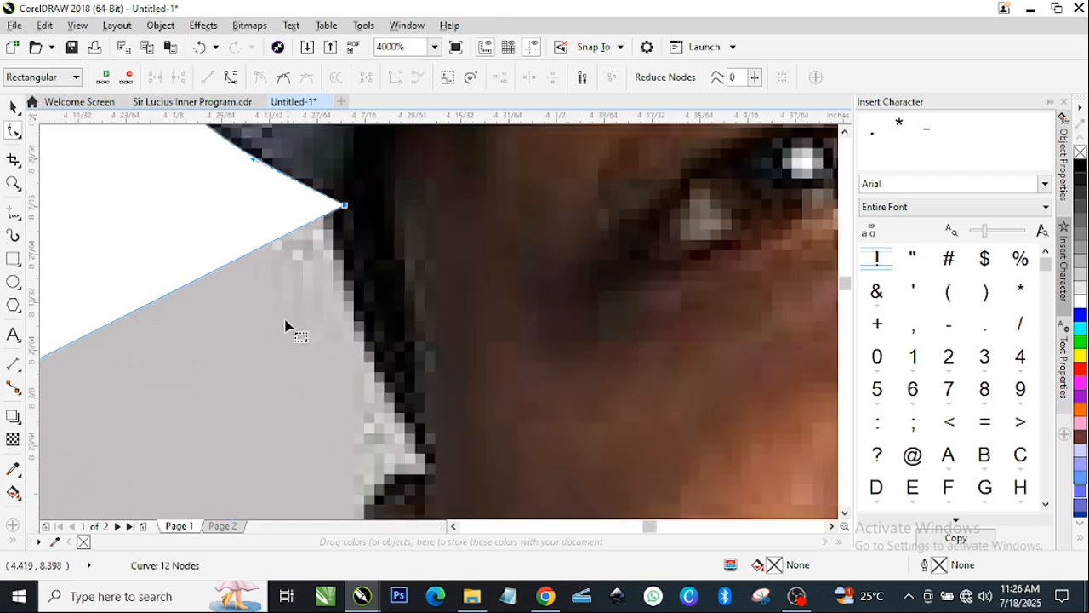
{"action": "double_click", "coordinate": [226, 271]}
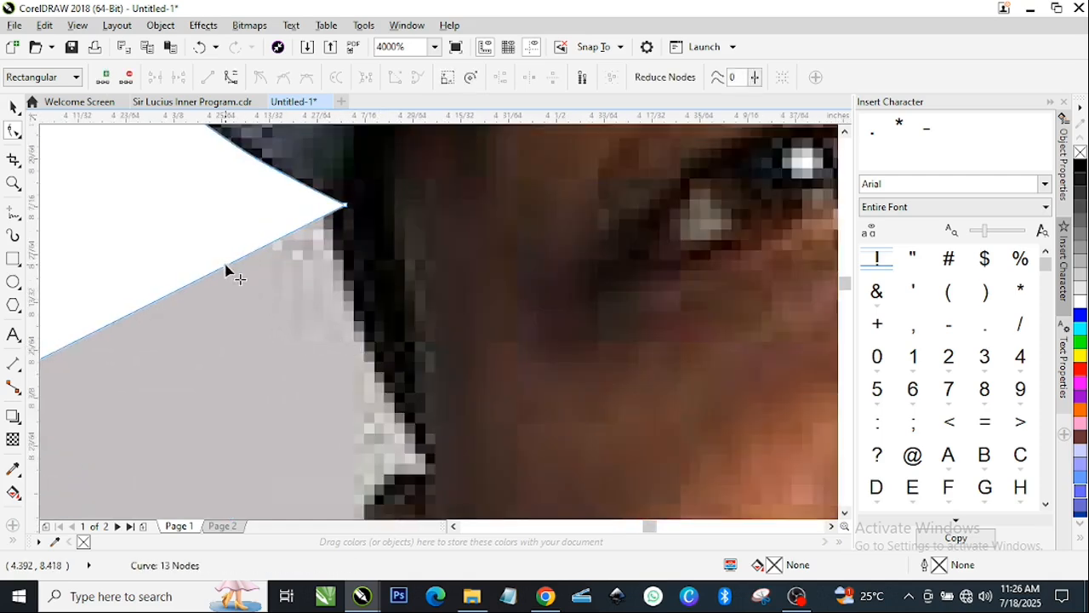
{"action": "left_click_drag", "start_coordinate": [226, 269], "coordinate": [427, 469]}
Step: Convert the temple segment to a curve and shape it along the hairline between the brim and the ear
{"action": "left_click", "coordinate": [387, 337]}
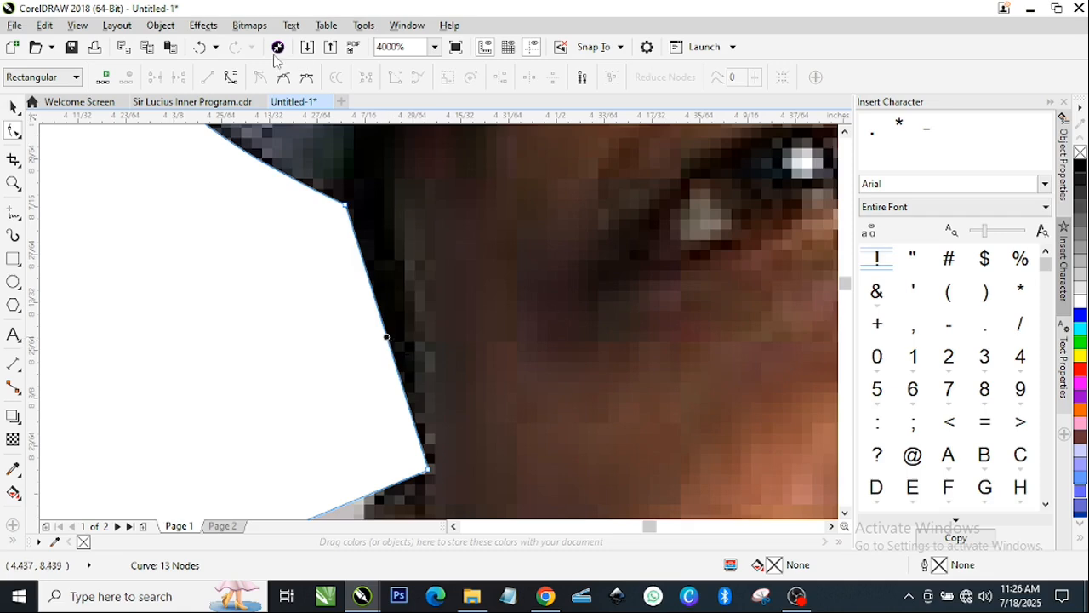
{"action": "left_click", "coordinate": [230, 77]}
{"action": "left_click_drag", "start_coordinate": [395, 358], "coordinate": [377, 361]}
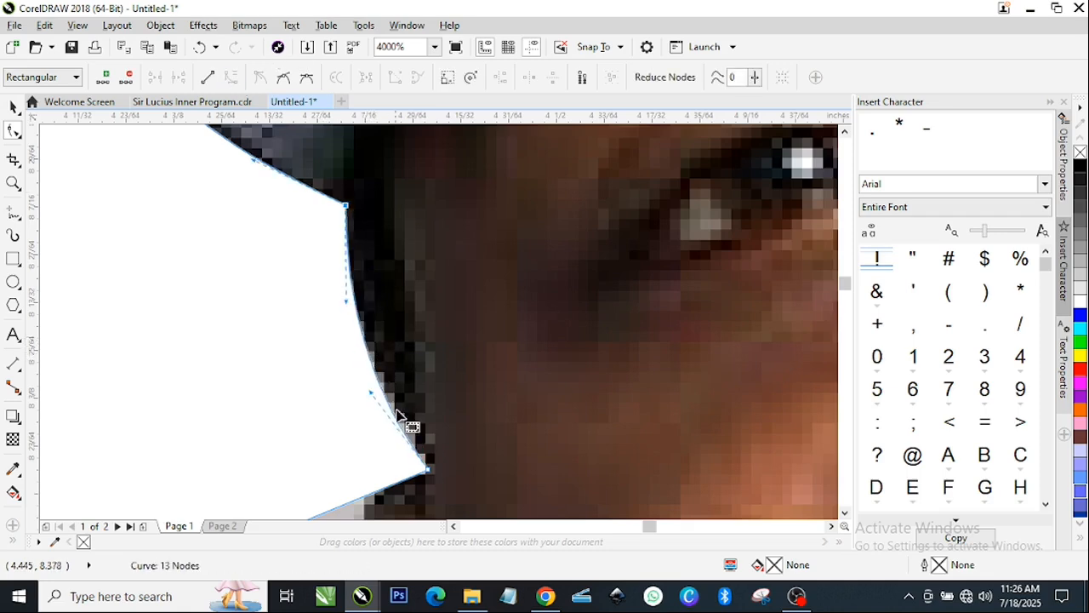
{"action": "left_click_drag", "start_coordinate": [427, 471], "coordinate": [434, 461]}
{"action": "left_click_drag", "start_coordinate": [347, 302], "coordinate": [329, 296]}
Step: Add a node on the slanted outline beside the ear and move it to the cheek edge just below the ear
{"action": "scroll", "coordinate": [347, 267], "scroll_direction": "down", "scroll_amount": 2}
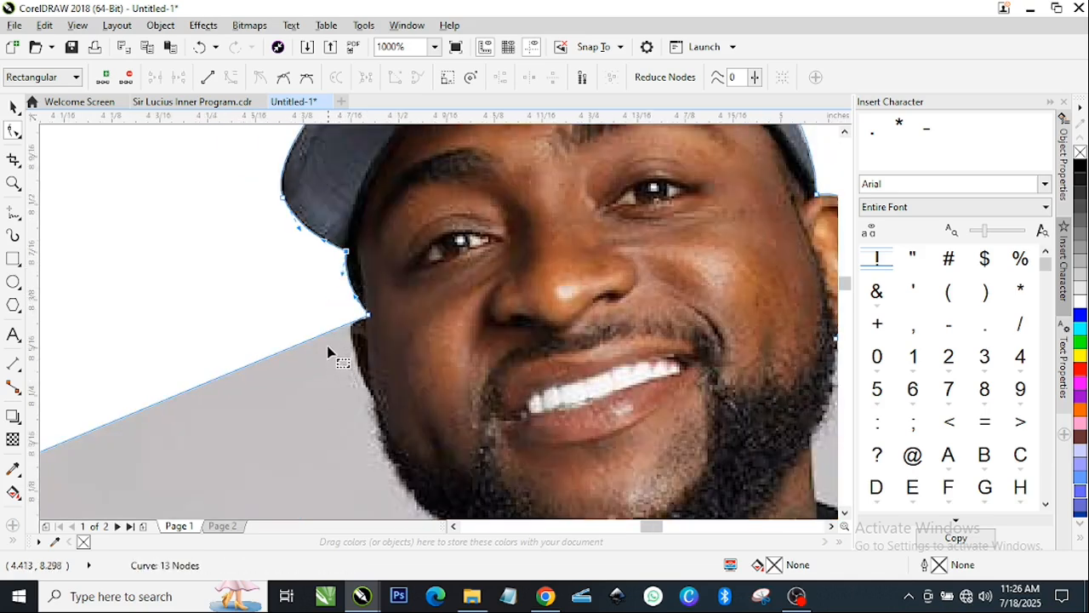
{"action": "scroll", "coordinate": [334, 339], "scroll_direction": "up", "scroll_amount": 1}
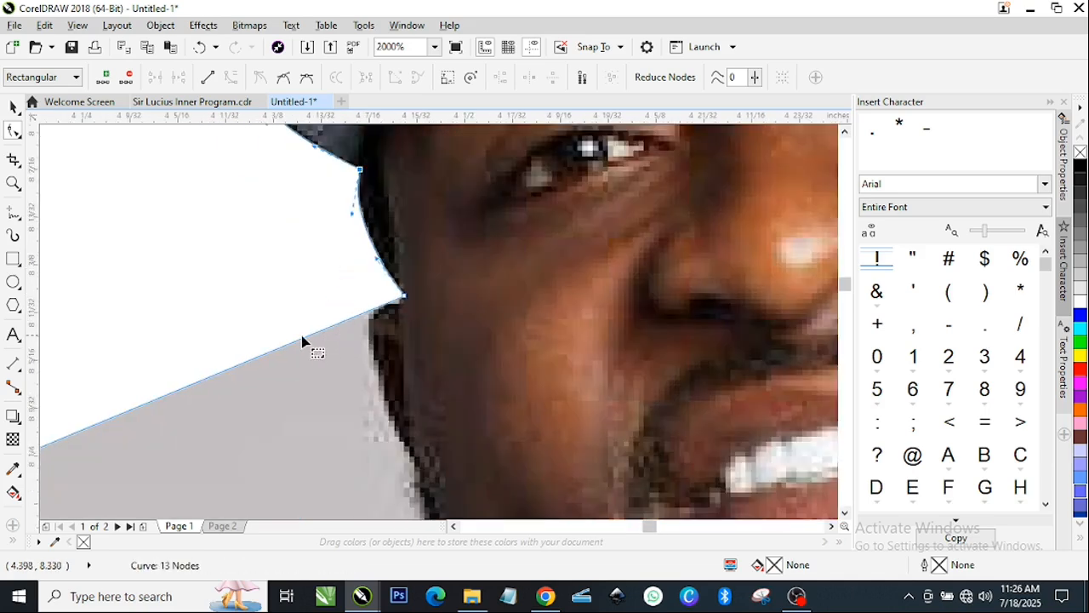
{"action": "scroll", "coordinate": [384, 319], "scroll_direction": "up", "scroll_amount": 2}
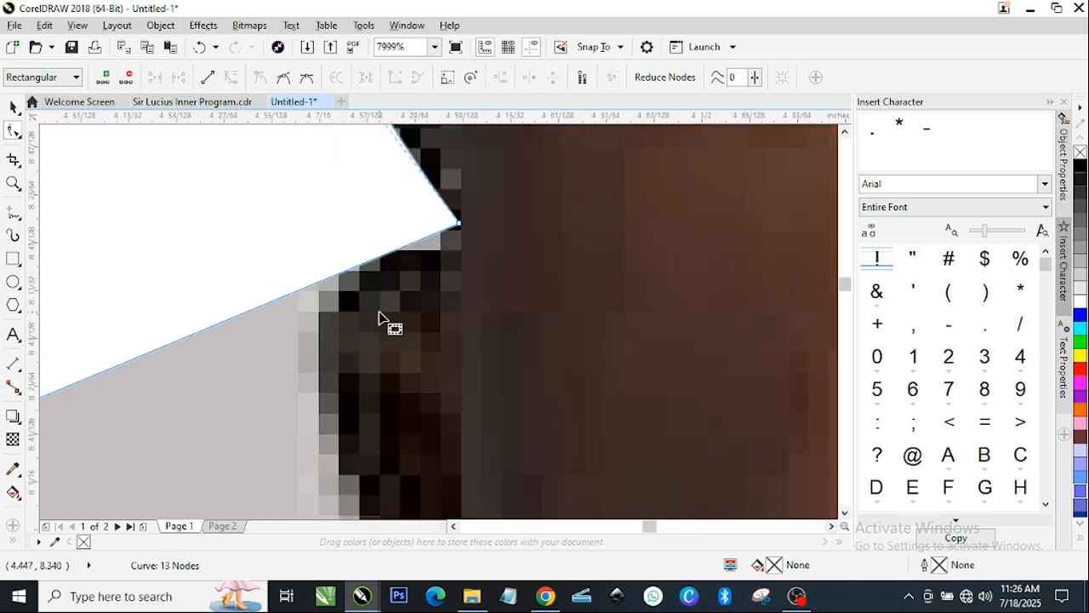
{"action": "scroll", "coordinate": [377, 312], "scroll_direction": "down", "scroll_amount": 2}
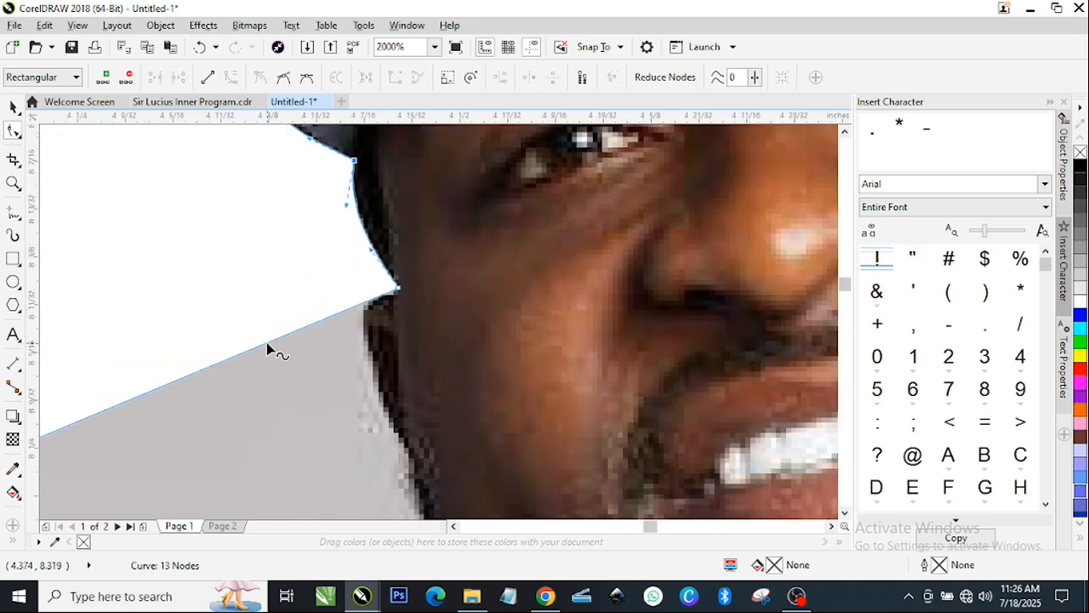
{"action": "double_click", "coordinate": [266, 342]}
{"action": "left_click_drag", "start_coordinate": [267, 342], "coordinate": [412, 458]}
Step: Convert the segment beside the ear to a curve, bow it around the ear's outer edge and refine its upper handle
{"action": "left_click", "coordinate": [407, 380]}
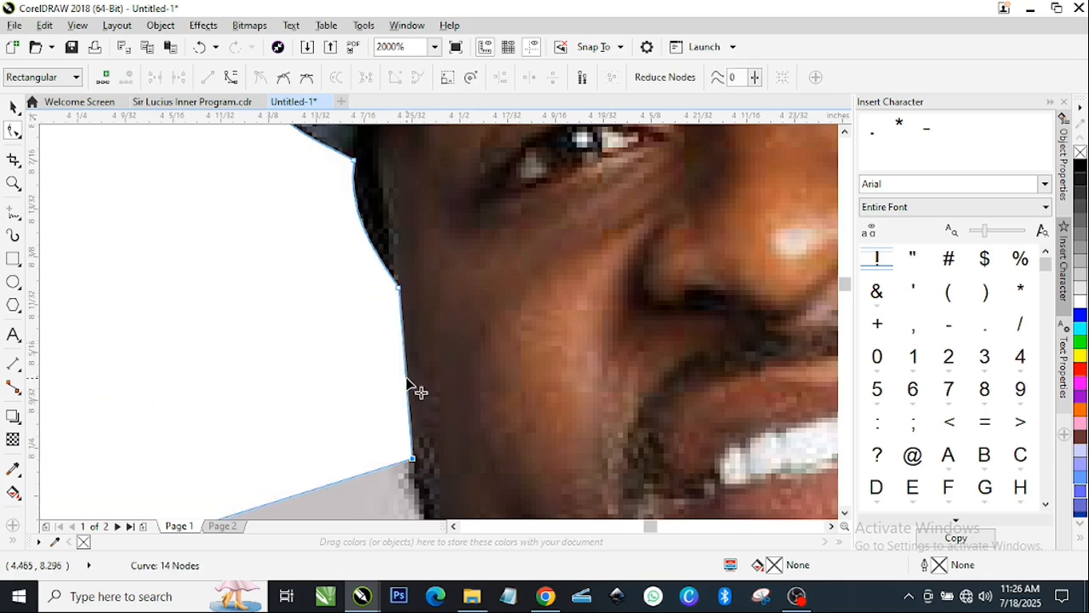
{"action": "left_click", "coordinate": [232, 78]}
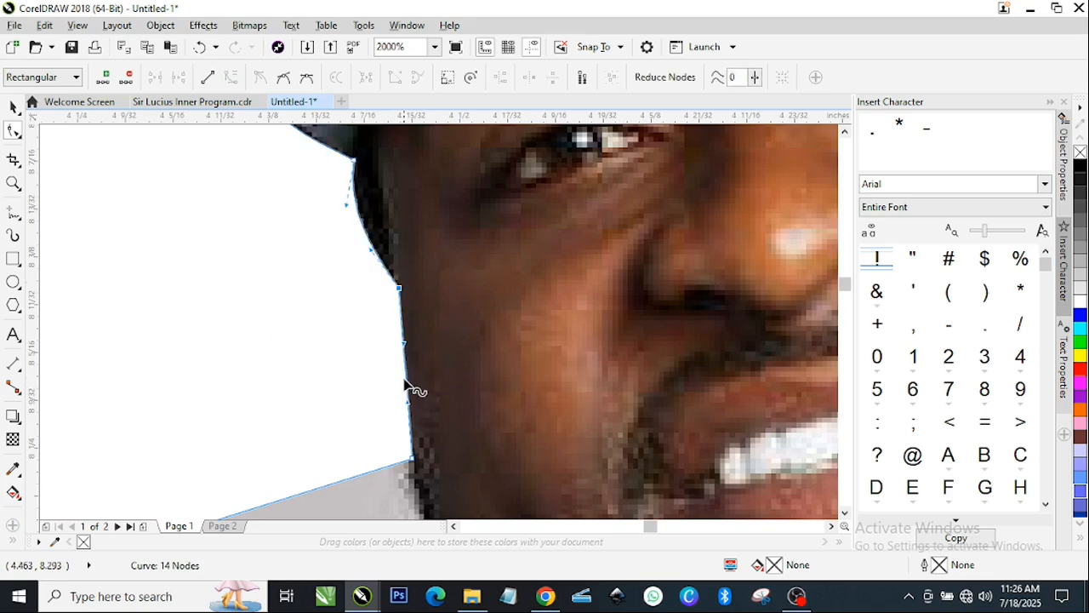
{"action": "left_click_drag", "start_coordinate": [406, 380], "coordinate": [382, 368]}
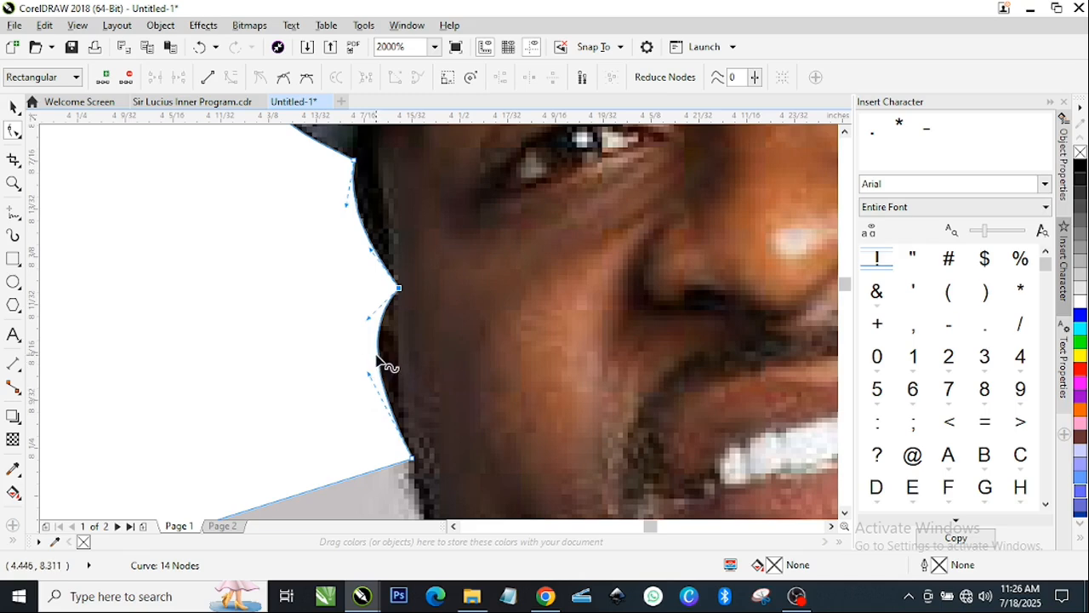
{"action": "left_click_drag", "start_coordinate": [377, 355], "coordinate": [357, 341]}
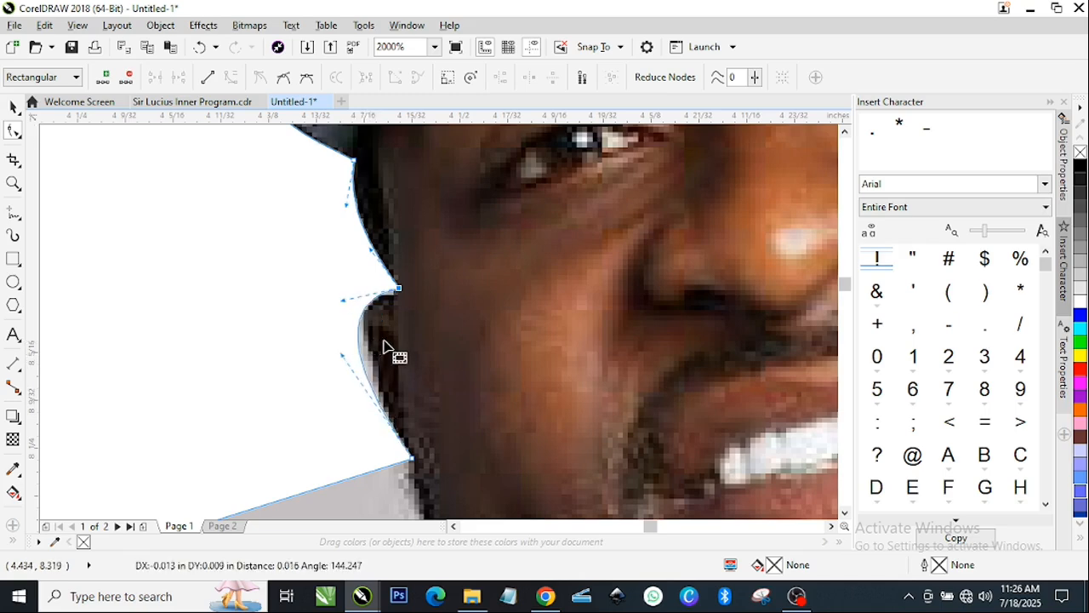
{"action": "scroll", "coordinate": [387, 340], "scroll_direction": "up", "scroll_amount": 1}
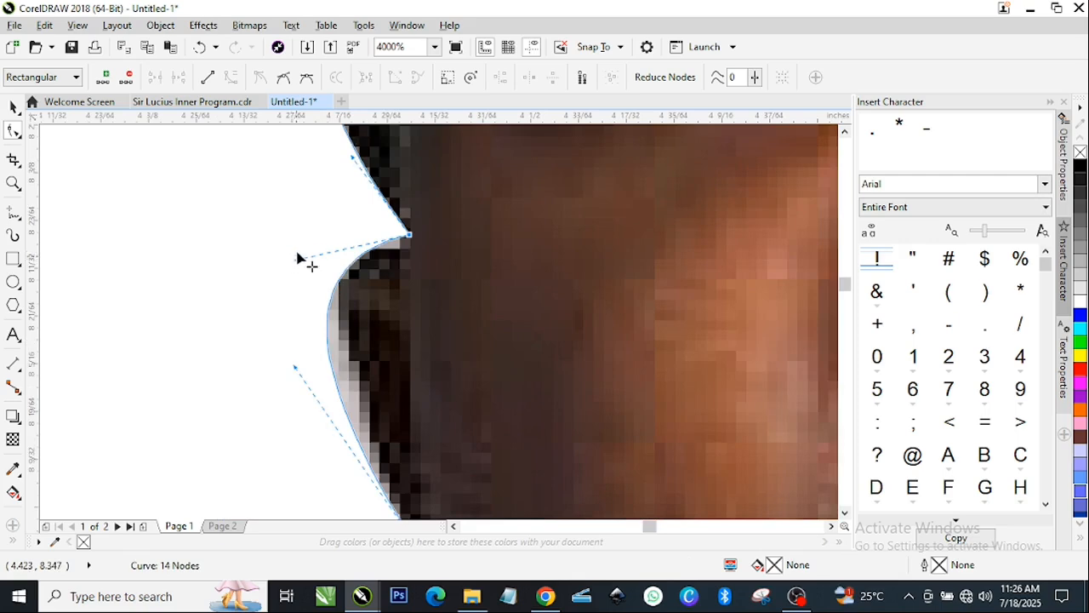
{"action": "left_click_drag", "start_coordinate": [297, 257], "coordinate": [316, 246]}
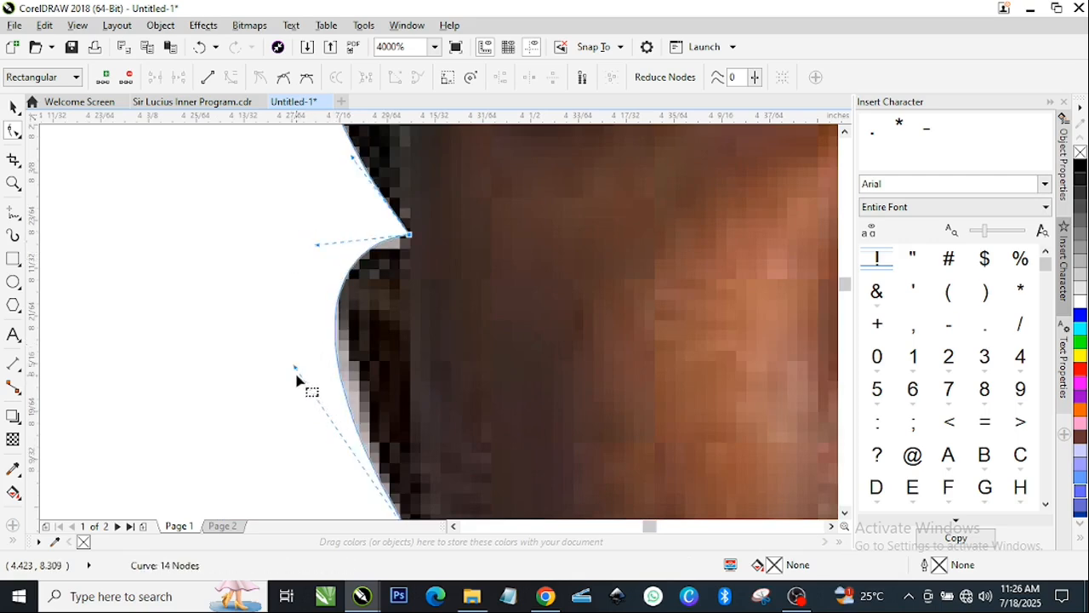
Step: Add a node on the slanted outline below the ear and move it to where the beard meets the hood
{"action": "scroll", "coordinate": [426, 391], "scroll_direction": "down", "scroll_amount": 5}
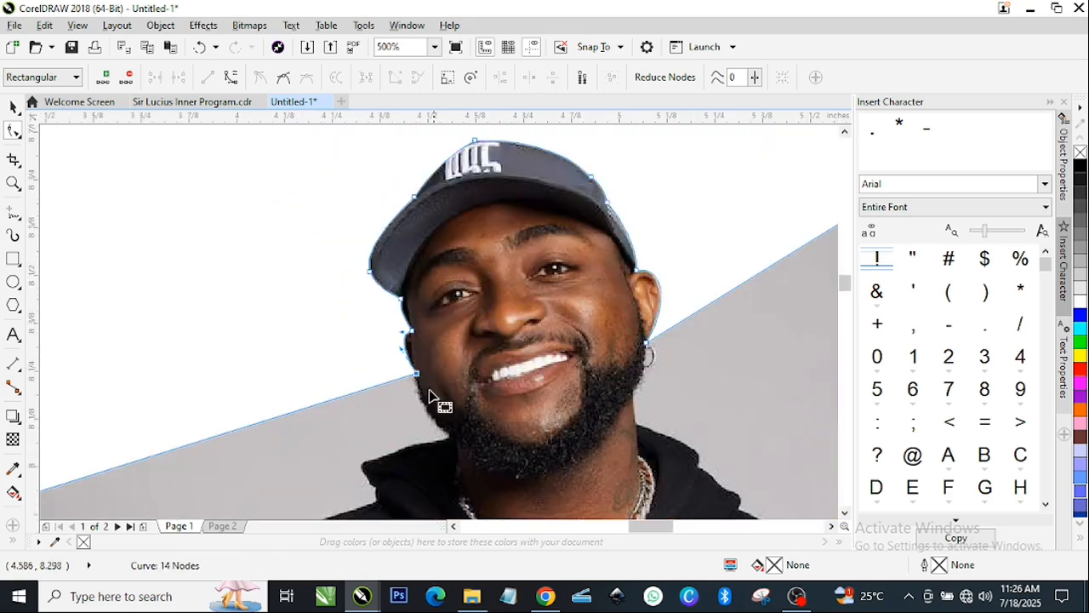
{"action": "scroll", "coordinate": [440, 424], "scroll_direction": "up", "scroll_amount": 2}
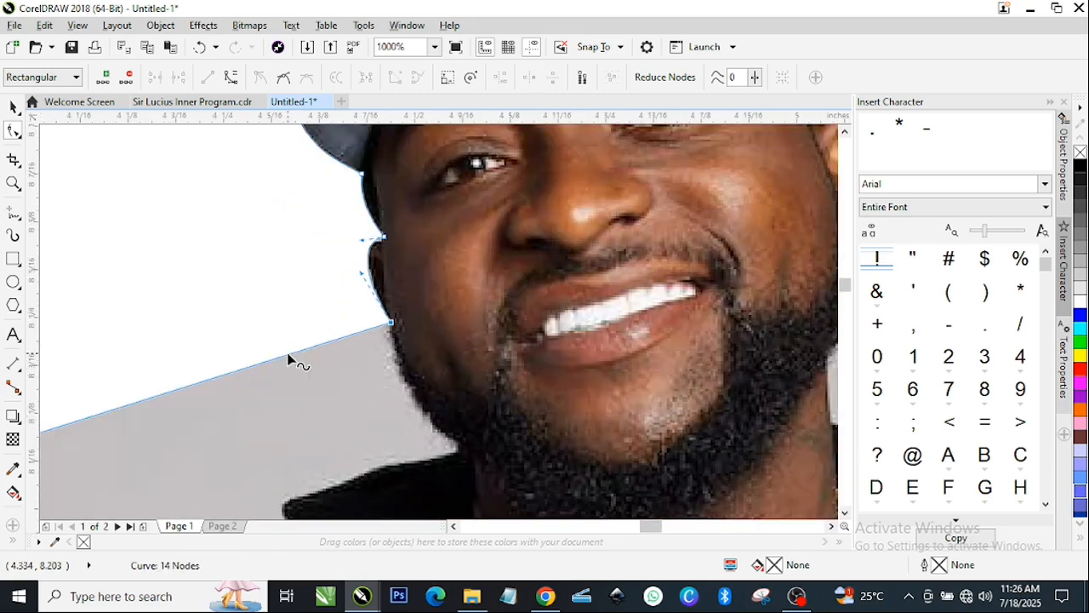
{"action": "double_click", "coordinate": [288, 355]}
{"action": "left_click_drag", "start_coordinate": [289, 359], "coordinate": [456, 442]}
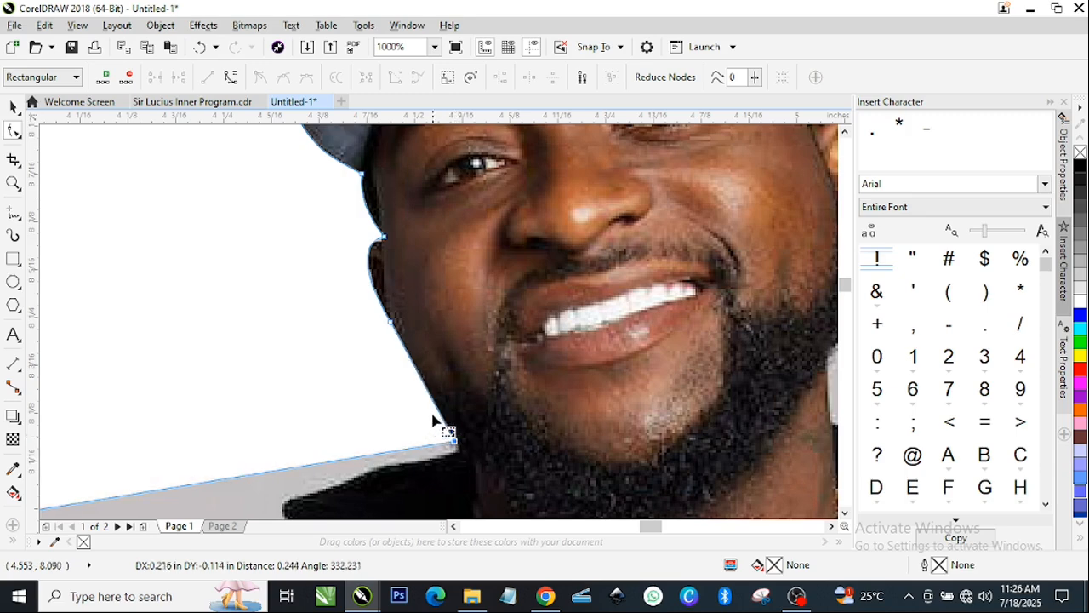
Step: Convert the cheek segment to a curve and bow it outward along the jaw and beard edge
{"action": "left_click", "coordinate": [424, 384]}
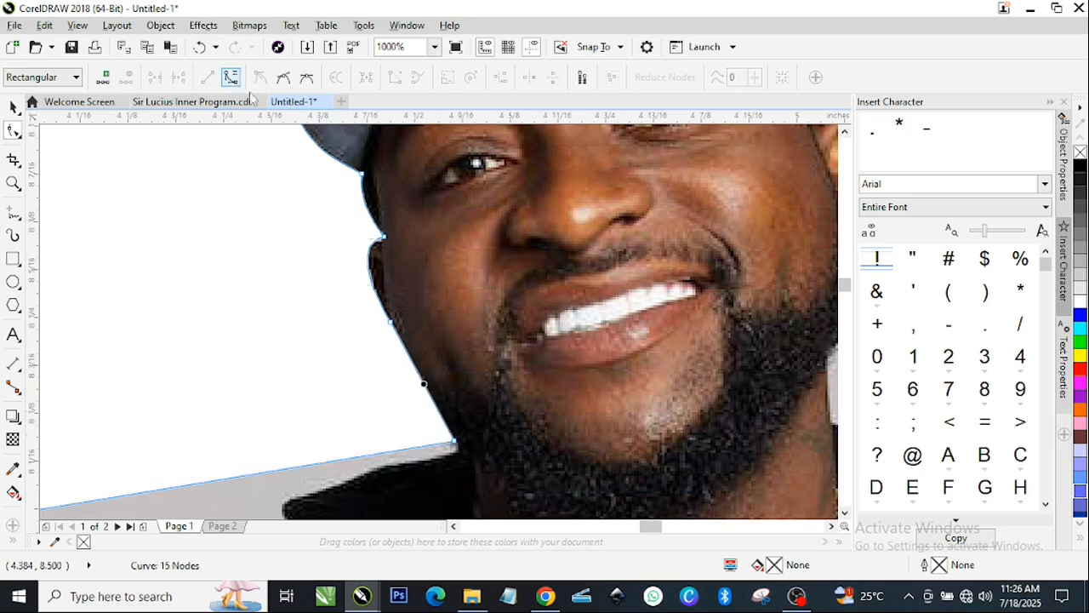
{"action": "scroll", "coordinate": [423, 397], "scroll_direction": "up", "scroll_amount": 2}
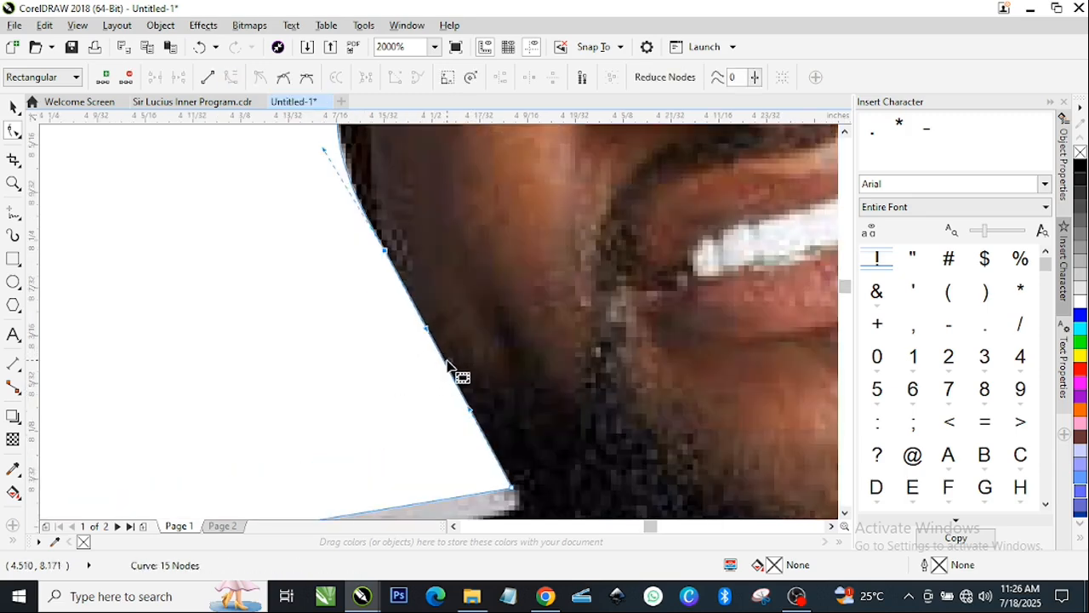
{"action": "left_click_drag", "start_coordinate": [449, 367], "coordinate": [413, 352]}
Step: Add a node on the slanted outline near the beard and move it into the inner end of the gap above the hood
{"action": "scroll", "coordinate": [414, 352], "scroll_direction": "down", "scroll_amount": 3}
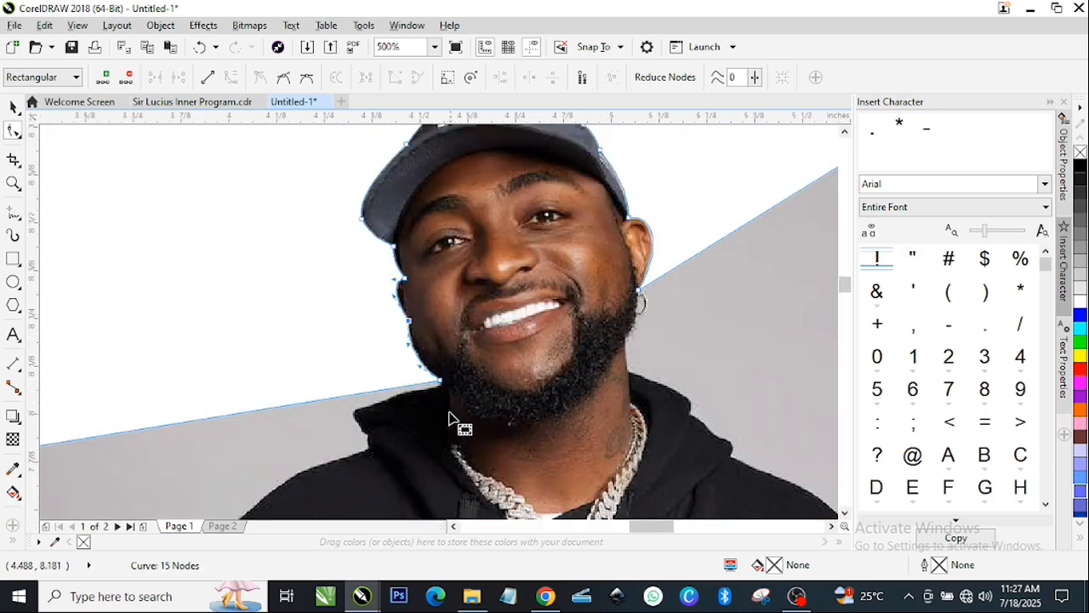
{"action": "scroll", "coordinate": [405, 422], "scroll_direction": "up", "scroll_amount": 1}
{"action": "scroll", "coordinate": [438, 382], "scroll_direction": "up", "scroll_amount": 1}
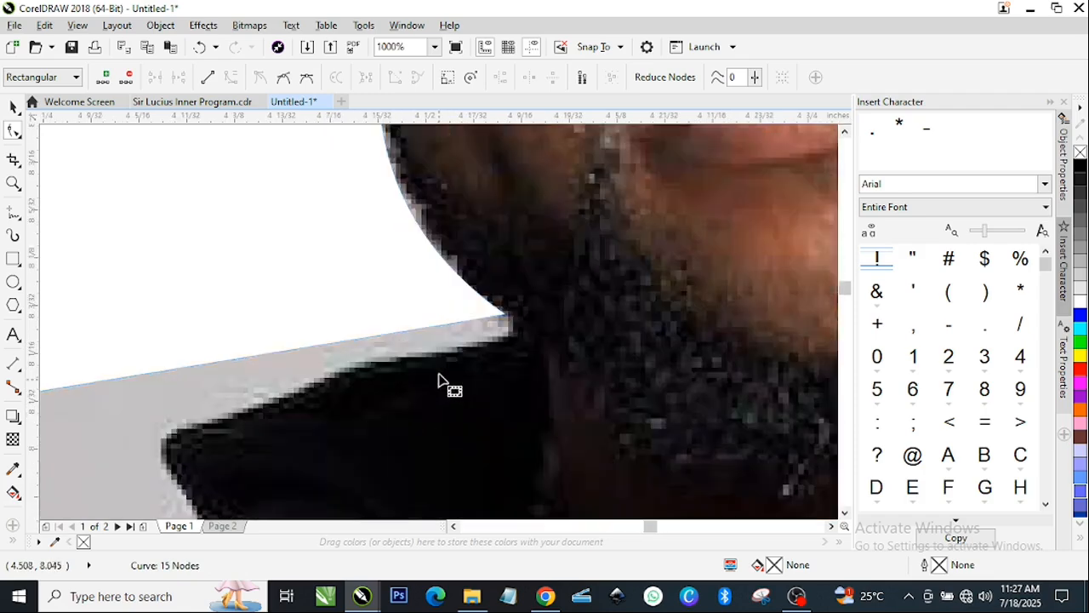
{"action": "scroll", "coordinate": [564, 316], "scroll_direction": "up", "scroll_amount": 1}
{"action": "scroll", "coordinate": [596, 270], "scroll_direction": "up", "scroll_amount": 1}
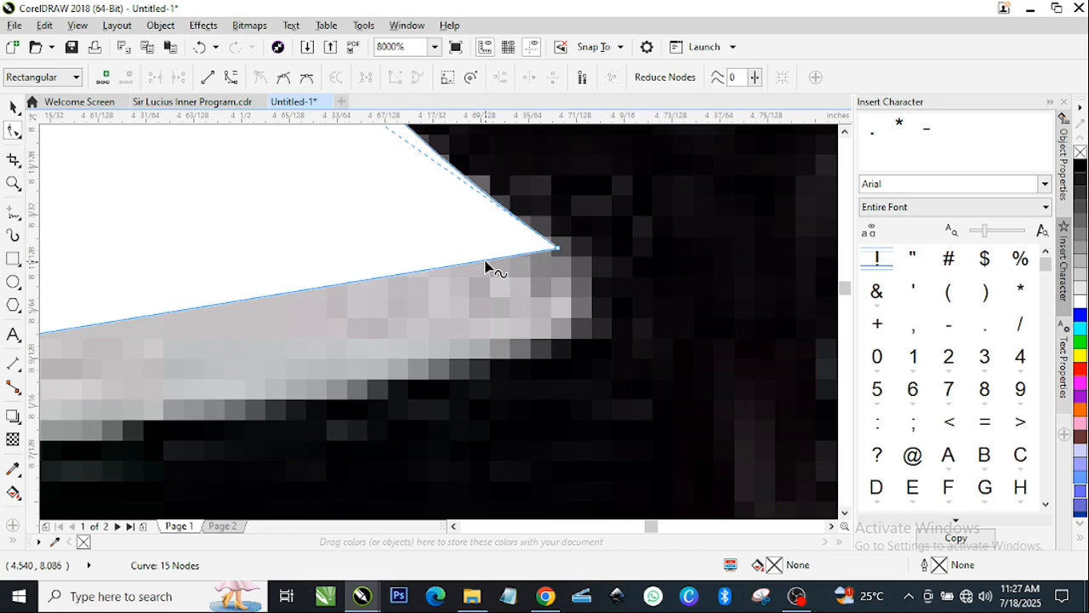
{"action": "double_click", "coordinate": [486, 262]}
{"action": "left_click_drag", "start_coordinate": [485, 262], "coordinate": [601, 326]}
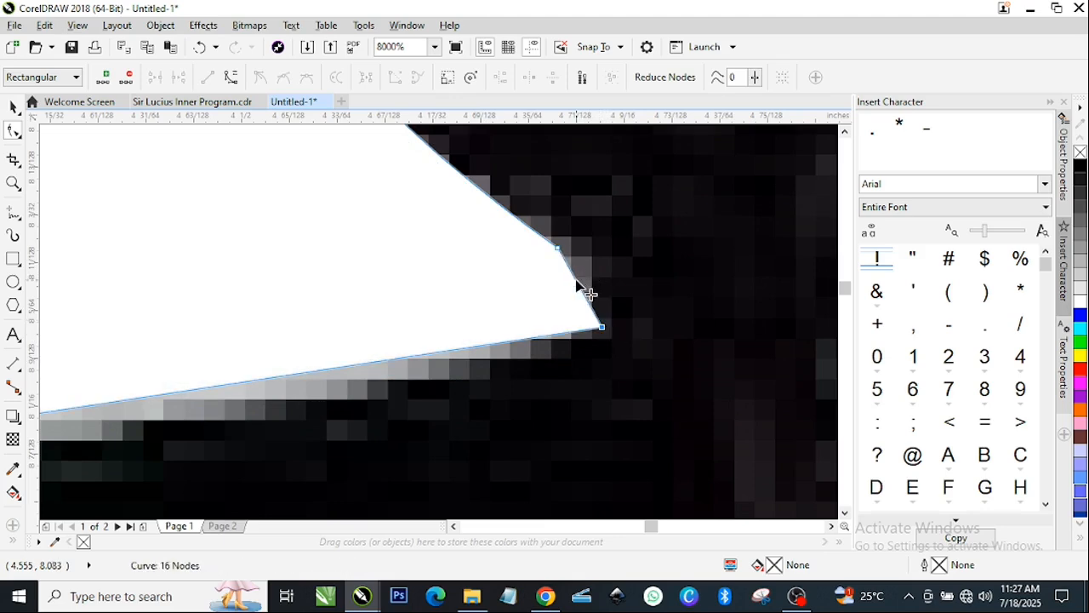
Step: Convert the short segment between the beard and the hood to a curve and bend it around the inner end of the gap
{"action": "left_click", "coordinate": [575, 279]}
{"action": "left_click", "coordinate": [230, 77]}
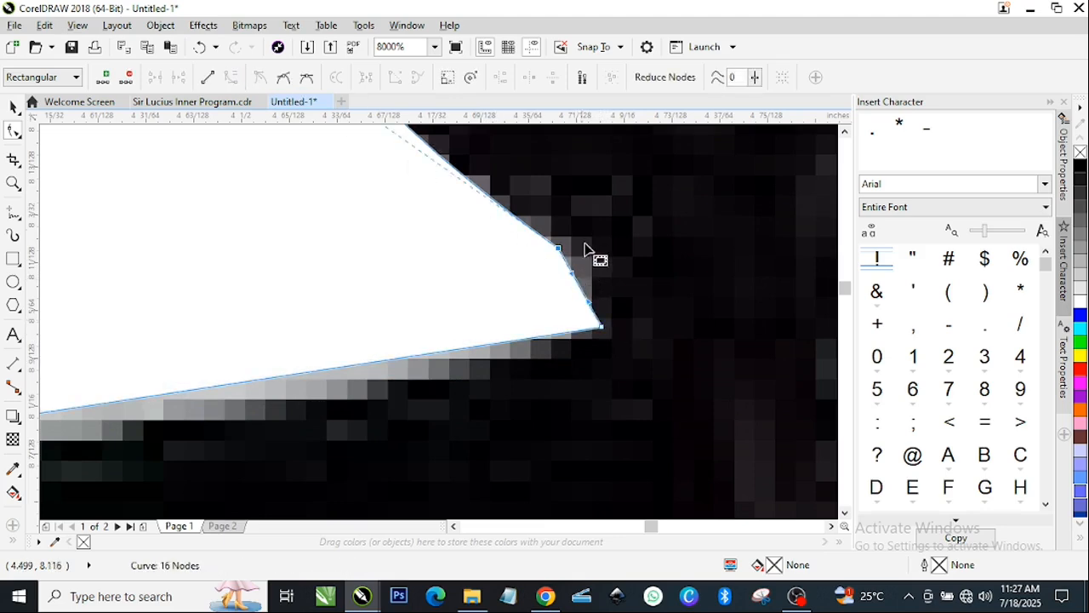
{"action": "scroll", "coordinate": [595, 259], "scroll_direction": "up", "scroll_amount": 2}
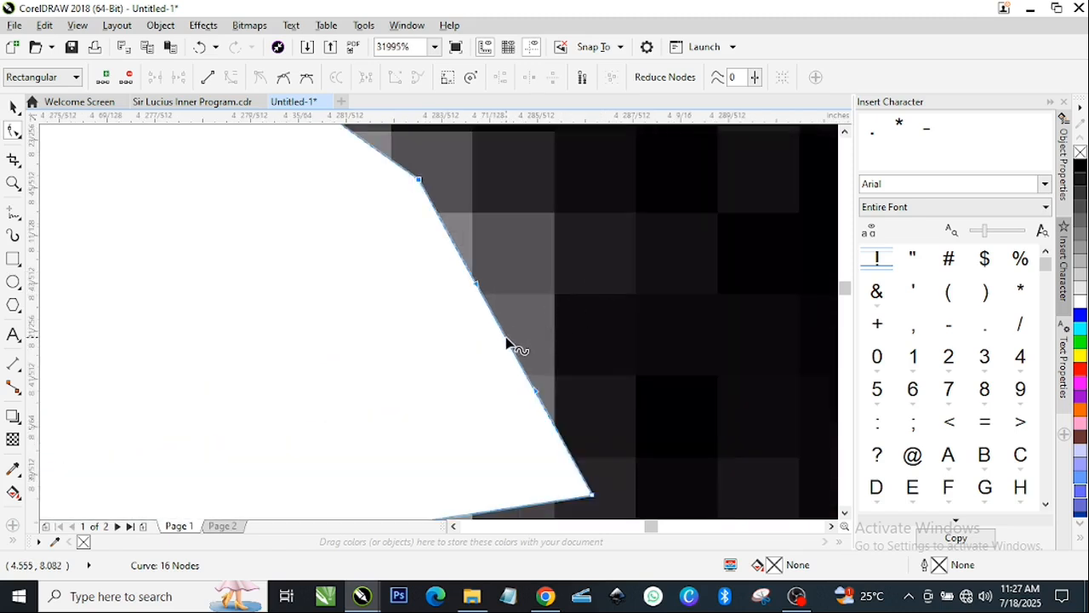
{"action": "left_click_drag", "start_coordinate": [507, 343], "coordinate": [555, 311]}
Step: Add a node on the slanted outline above the hood and move it to the hood's outer tip
{"action": "scroll", "coordinate": [555, 311], "scroll_direction": "down", "scroll_amount": 2}
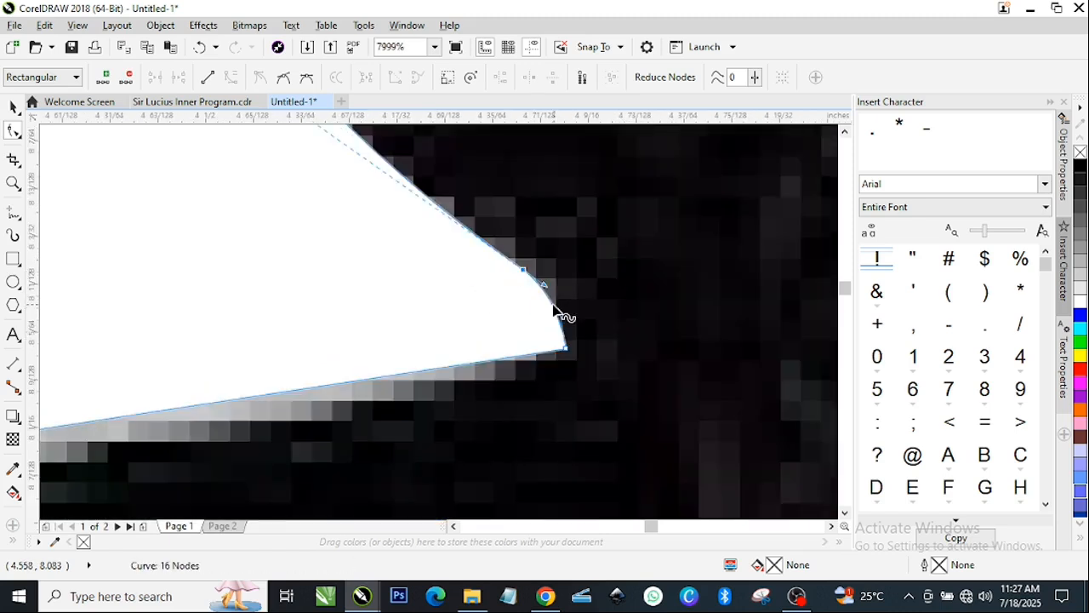
{"action": "scroll", "coordinate": [553, 309], "scroll_direction": "down", "scroll_amount": 2}
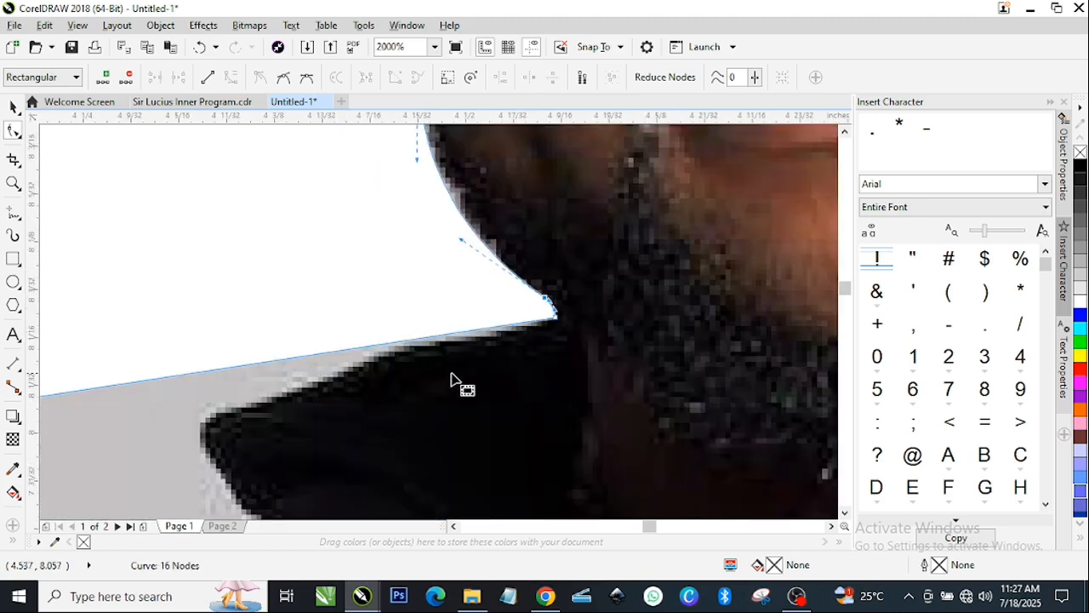
{"action": "left_click", "coordinate": [278, 364]}
{"action": "left_click_drag", "start_coordinate": [278, 365], "coordinate": [210, 423]}
Step: Convert the segment above the hood to a curve and bow it along the hood's upper edge
{"action": "left_click", "coordinate": [377, 372]}
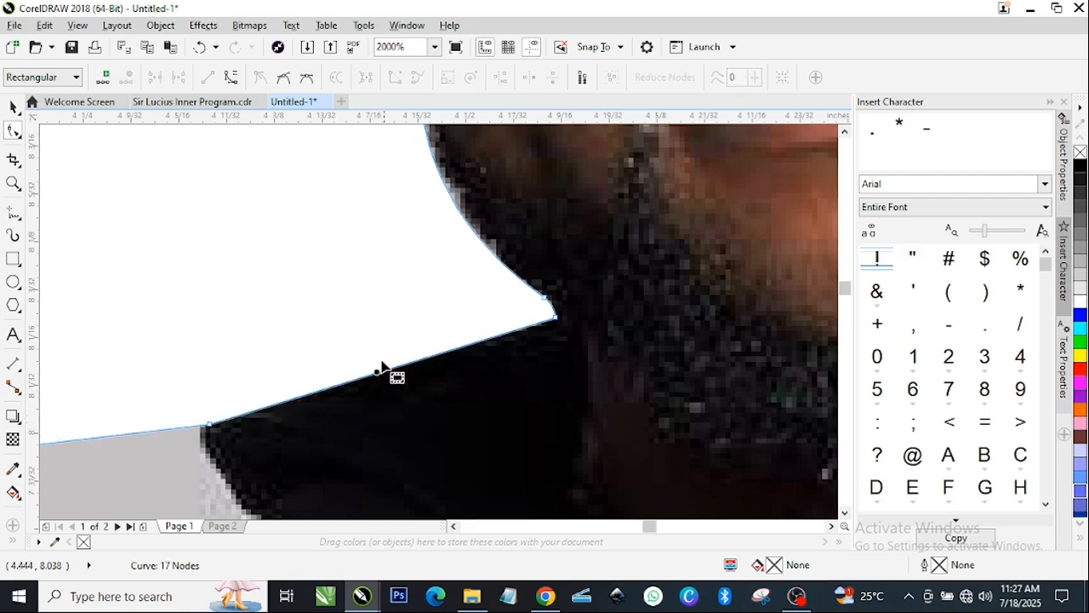
{"action": "left_click", "coordinate": [233, 78]}
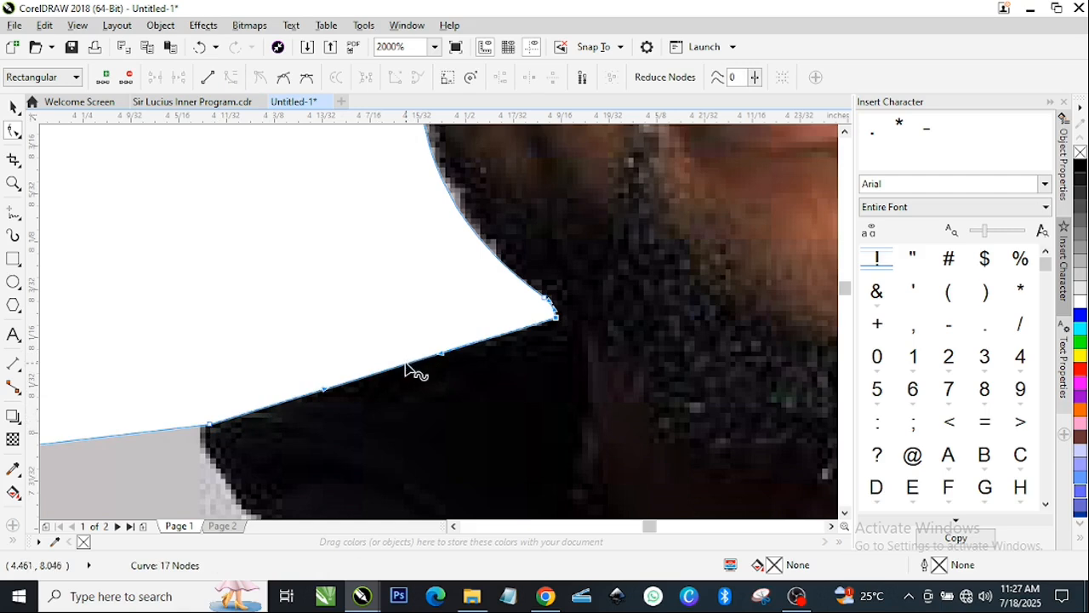
{"action": "left_click_drag", "start_coordinate": [405, 368], "coordinate": [432, 359]}
Step: Move a new outline node to the notch below the hood's tip and curve the connecting segment along the hood's outer edge
{"action": "scroll", "coordinate": [433, 360], "scroll_direction": "down", "scroll_amount": 4}
{"action": "scroll", "coordinate": [426, 362], "scroll_direction": "up", "scroll_amount": 3}
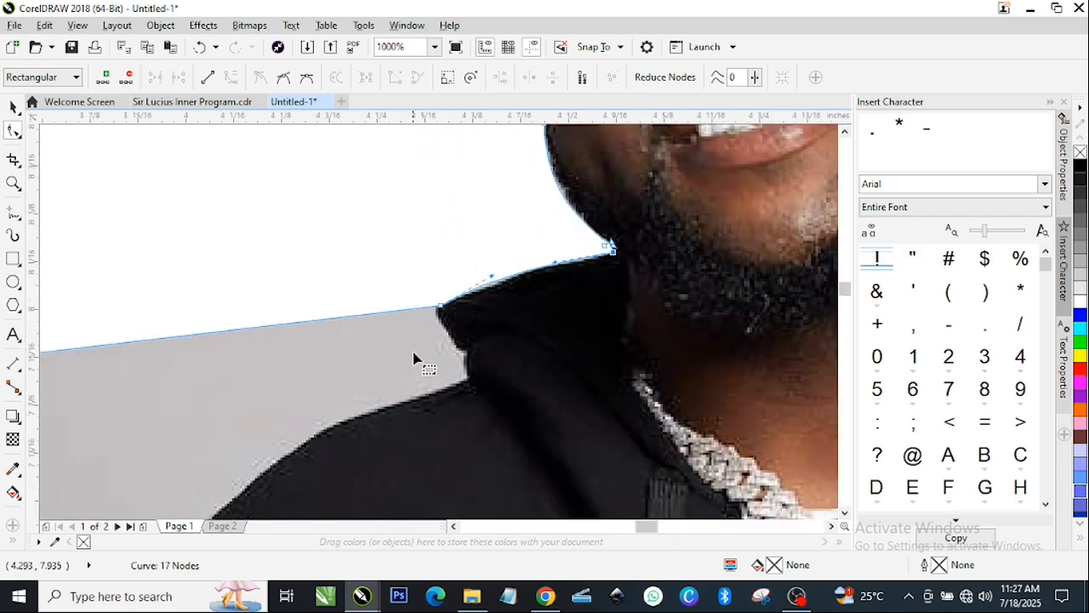
{"action": "left_click_drag", "start_coordinate": [394, 313], "coordinate": [469, 359]}
{"action": "scroll", "coordinate": [469, 359], "scroll_direction": "up", "scroll_amount": 3}
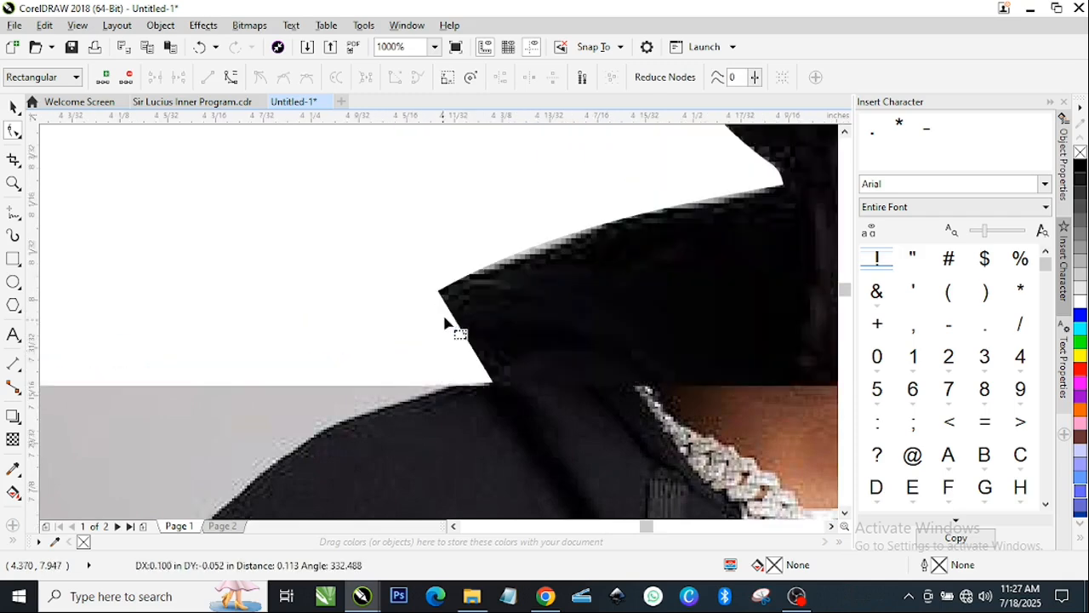
{"action": "left_click", "coordinate": [234, 78]}
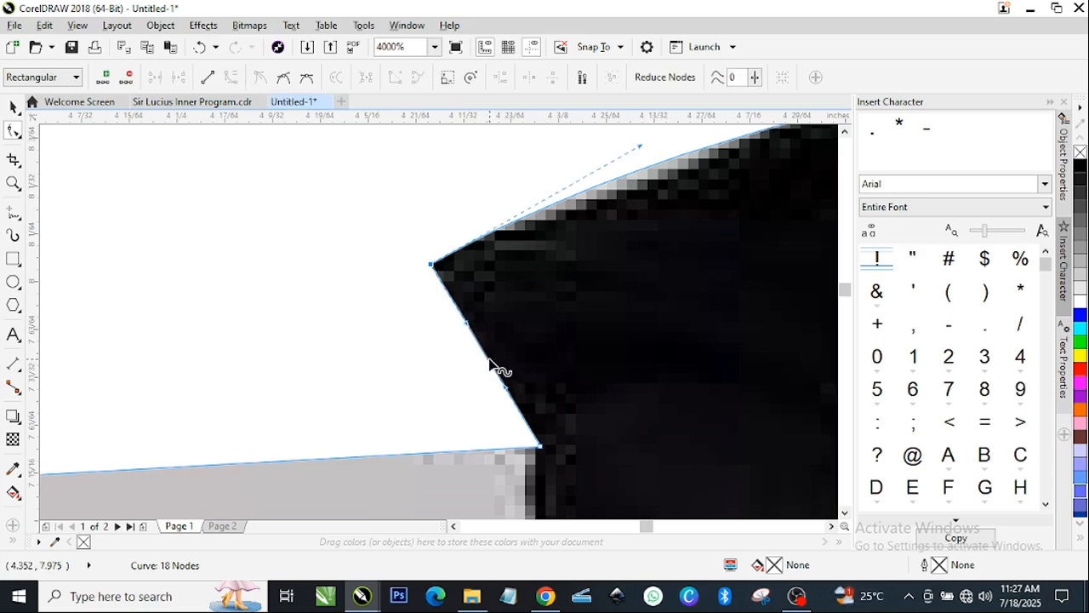
{"action": "left_click_drag", "start_coordinate": [489, 359], "coordinate": [469, 370]}
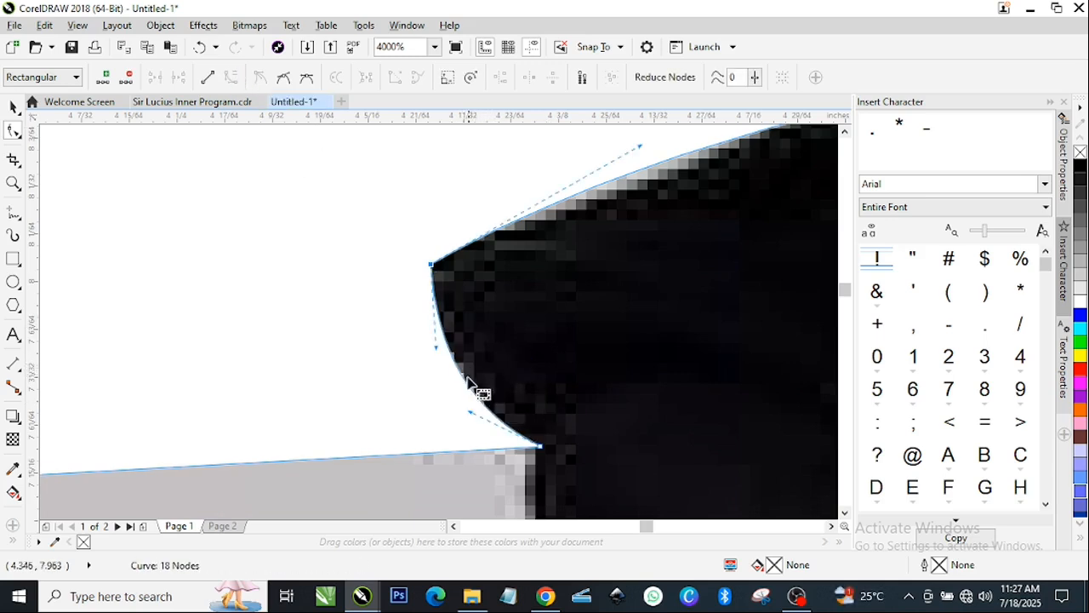
Step: Add a node on the outline beside the hood's notch and move it to where the hood meets the shoulder
{"action": "scroll", "coordinate": [467, 380], "scroll_direction": "down", "scroll_amount": 3}
{"action": "left_click", "coordinate": [432, 394]}
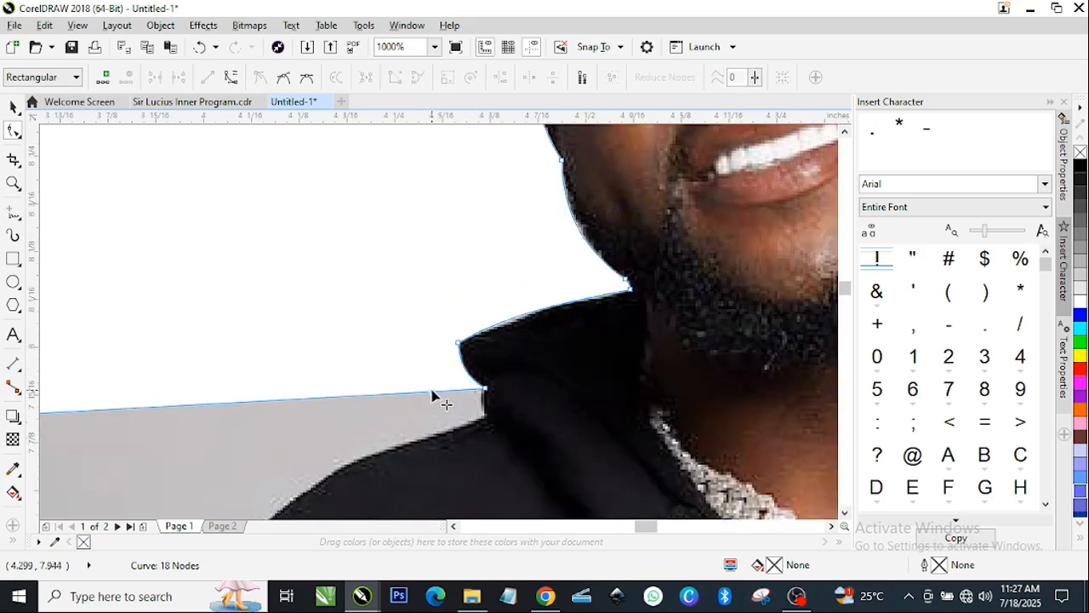
{"action": "left_click_drag", "start_coordinate": [437, 397], "coordinate": [484, 420]}
Step: Move the outline's outer corner node onto the shoulder's outer edge and curve the segment up to the hood along the shoulder
{"action": "scroll", "coordinate": [484, 420], "scroll_direction": "down", "scroll_amount": 3}
{"action": "left_click_drag", "start_coordinate": [269, 429], "coordinate": [400, 472]}
{"action": "scroll", "coordinate": [403, 468], "scroll_direction": "up", "scroll_amount": 1}
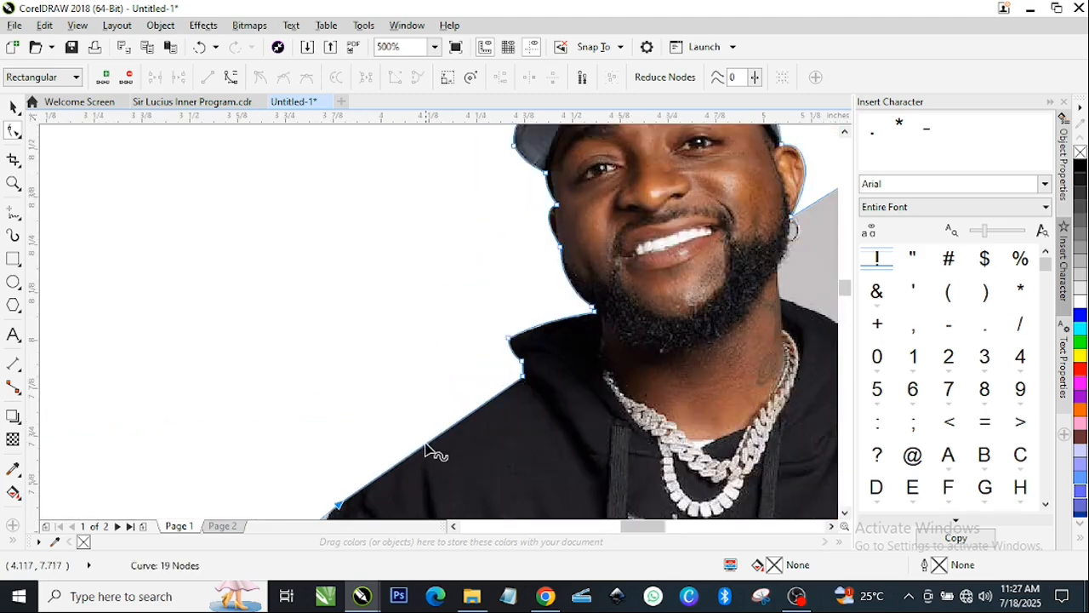
{"action": "left_click", "coordinate": [426, 442]}
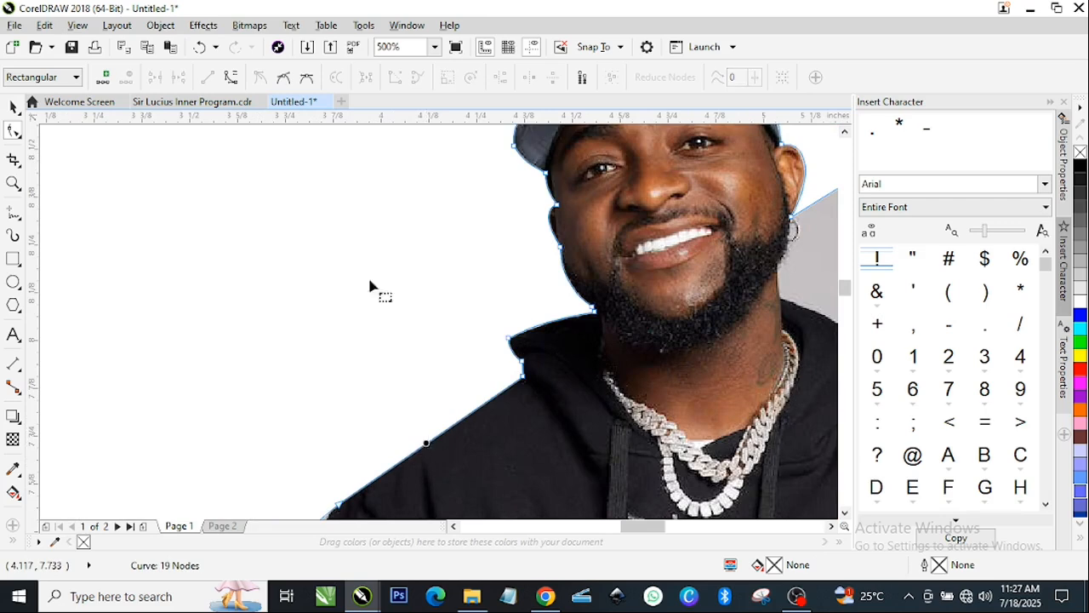
{"action": "left_click", "coordinate": [228, 77]}
{"action": "left_click_drag", "start_coordinate": [436, 446], "coordinate": [455, 372]}
Step: Move the outline's lower corner node inward along the photo's lower edge to the hoodie sleeve
{"action": "scroll", "coordinate": [455, 372], "scroll_direction": "down", "scroll_amount": 1}
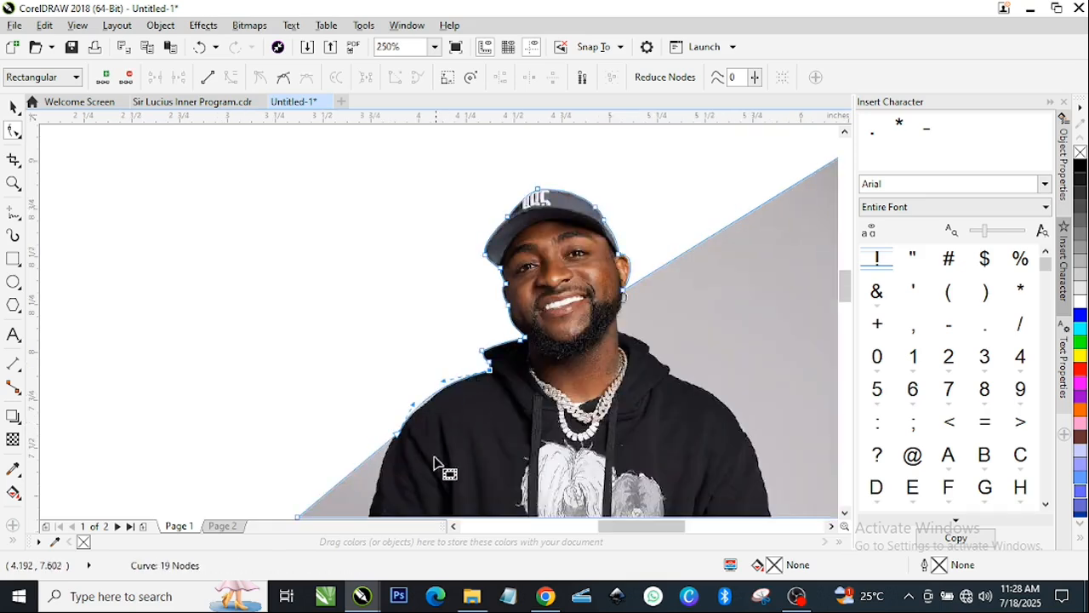
{"action": "scroll", "coordinate": [447, 472], "scroll_direction": "down", "scroll_amount": 2}
{"action": "scroll", "coordinate": [438, 460], "scroll_direction": "up", "scroll_amount": 2}
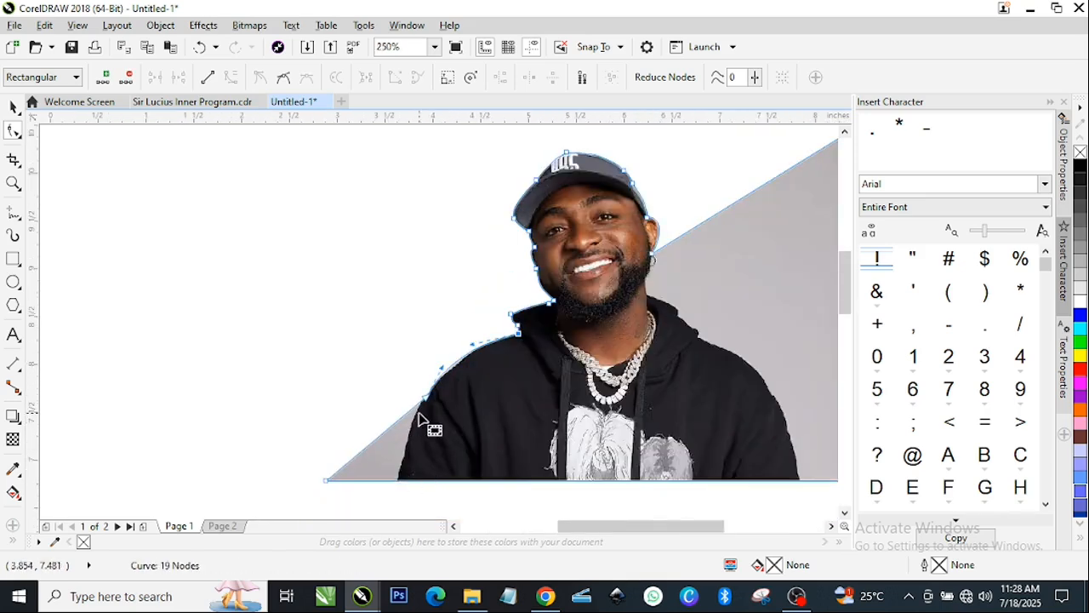
{"action": "scroll", "coordinate": [418, 442], "scroll_direction": "up", "scroll_amount": 2}
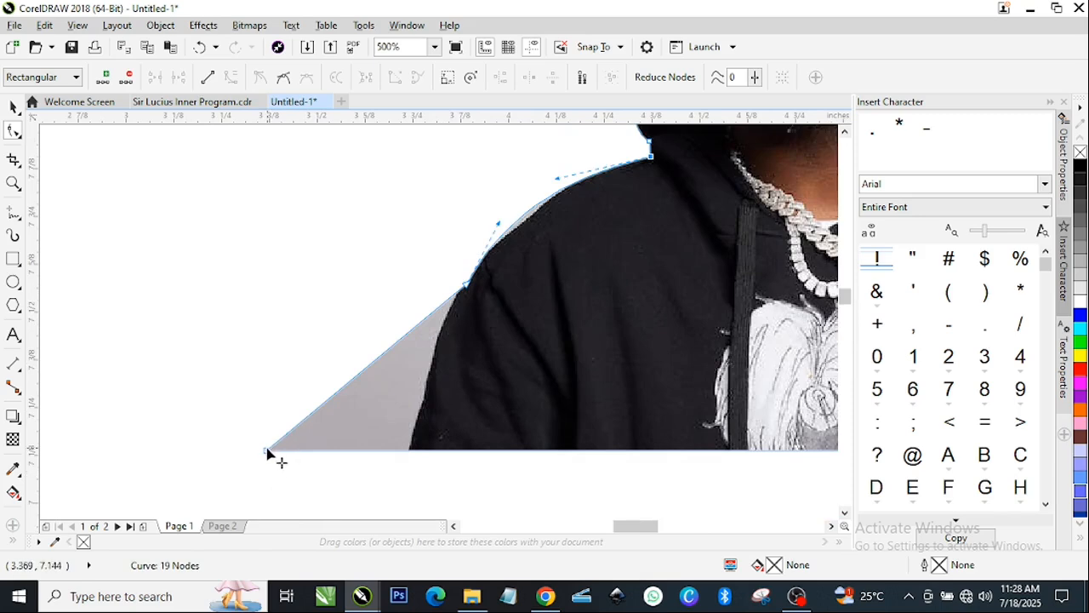
{"action": "left_click_drag", "start_coordinate": [267, 451], "coordinate": [412, 449]}
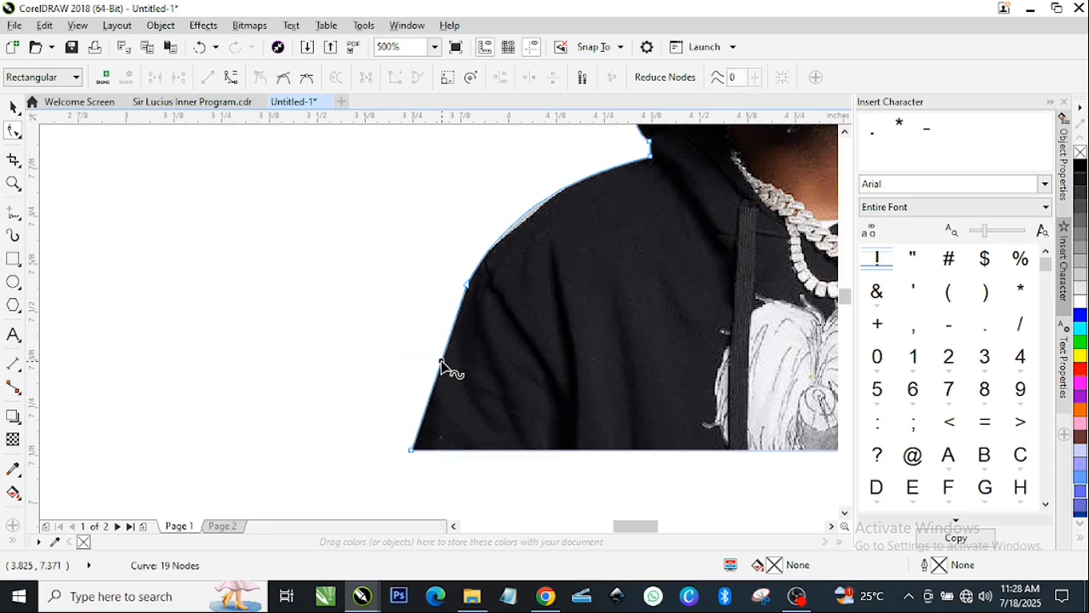
Step: Convert the segment beside the sleeve to a curve and bow it slightly outward along the sleeve edge
{"action": "left_click", "coordinate": [440, 361]}
{"action": "left_click", "coordinate": [231, 78]}
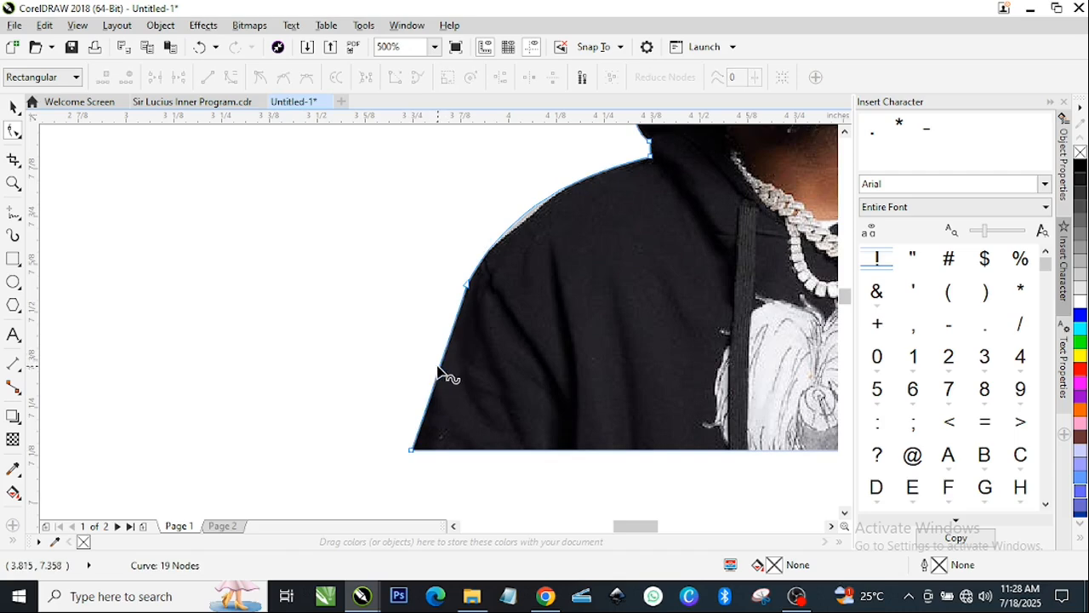
{"action": "left_click_drag", "start_coordinate": [440, 377], "coordinate": [430, 372]}
Step: Move the outline's remaining upper corner node inward to just above the man's uncut shoulder
{"action": "scroll", "coordinate": [391, 389], "scroll_direction": "down", "scroll_amount": 2}
{"action": "scroll", "coordinate": [392, 389], "scroll_direction": "down", "scroll_amount": 3}
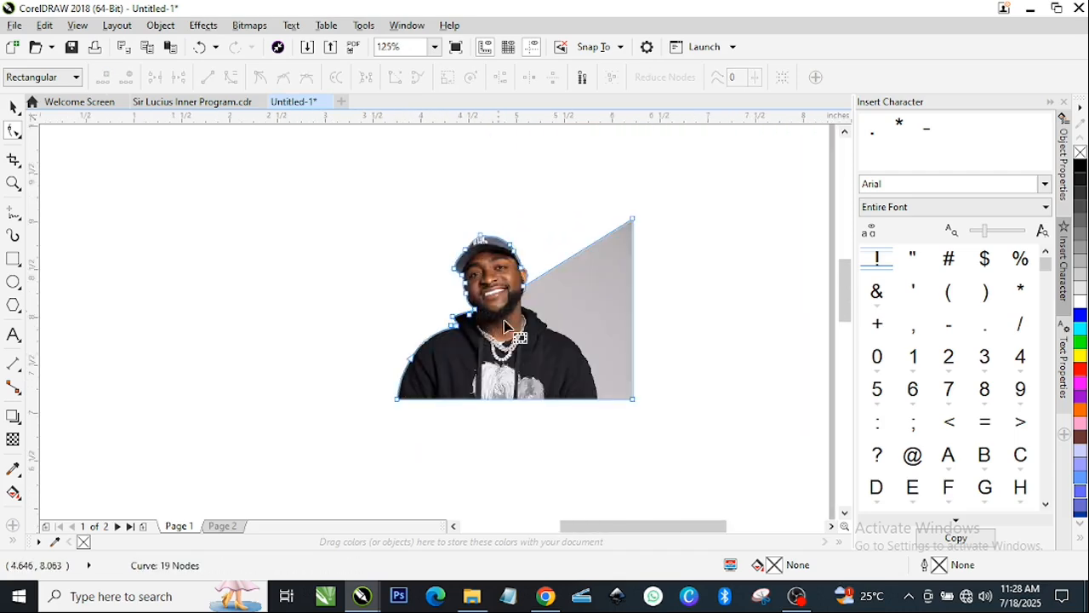
{"action": "scroll", "coordinate": [639, 271], "scroll_direction": "up", "scroll_amount": 2}
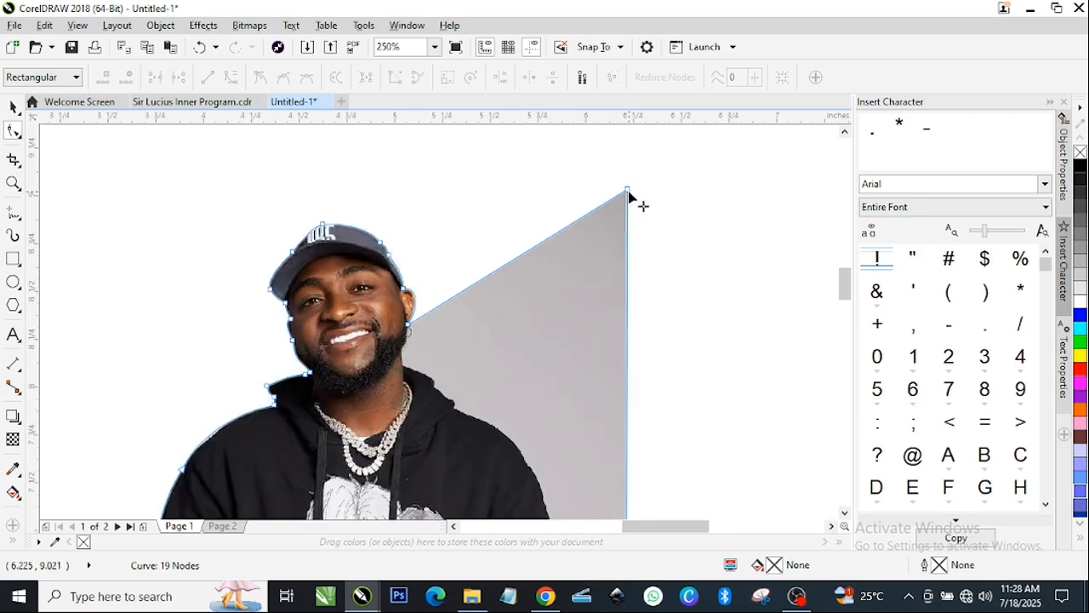
{"action": "left_click_drag", "start_coordinate": [628, 194], "coordinate": [493, 396]}
Step: Add two nodes on the outline segment below the ear and move the one nearer the face onto the beard's edge
{"action": "scroll", "coordinate": [440, 357], "scroll_direction": "up", "scroll_amount": 4}
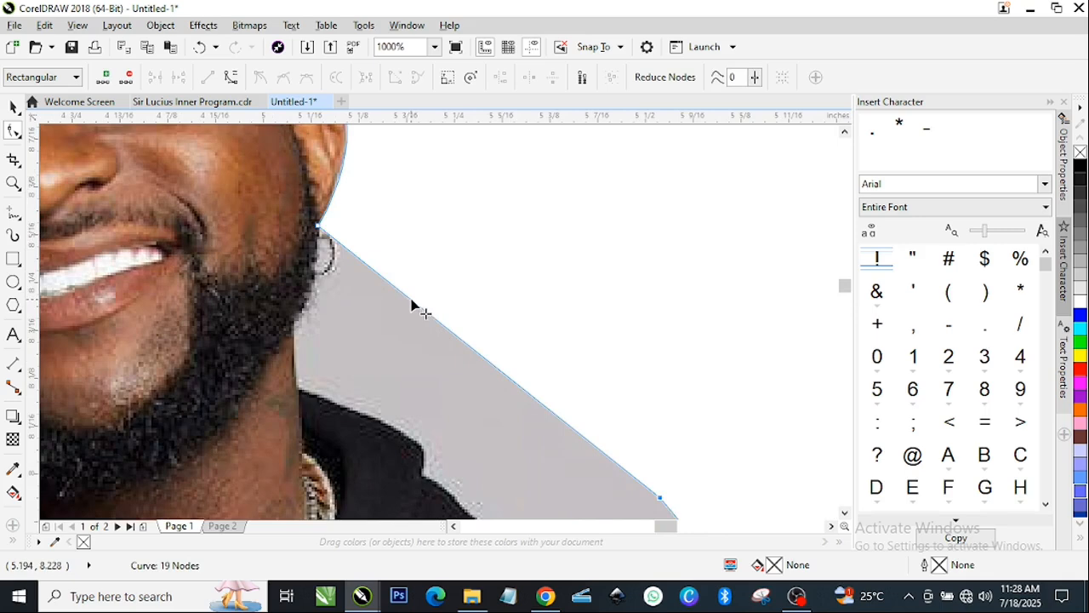
{"action": "left_click", "coordinate": [411, 303]}
{"action": "scroll", "coordinate": [349, 264], "scroll_direction": "up", "scroll_amount": 2}
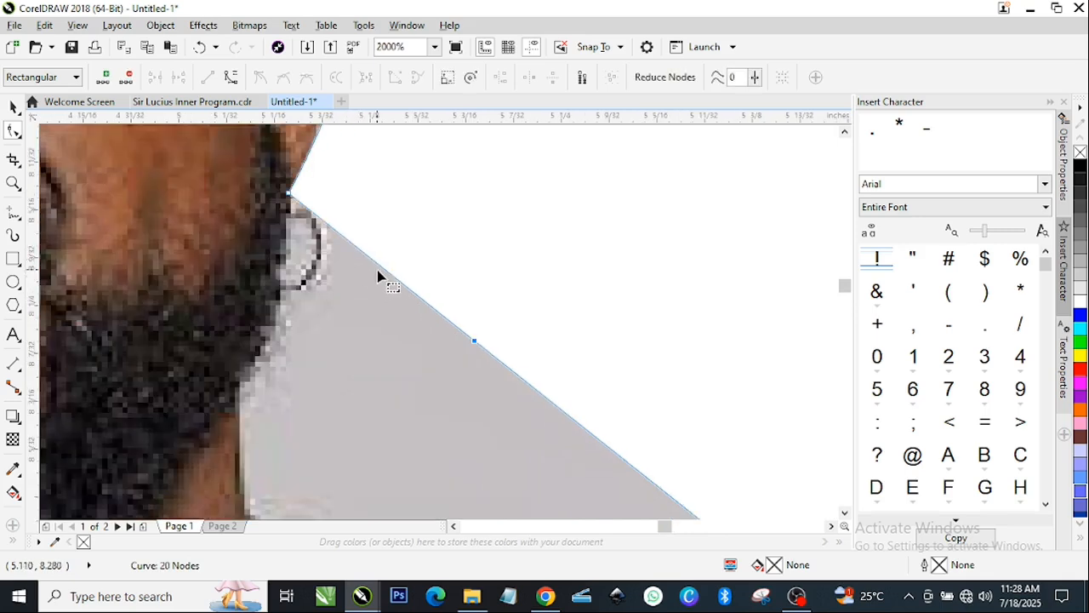
{"action": "left_click", "coordinate": [438, 315]}
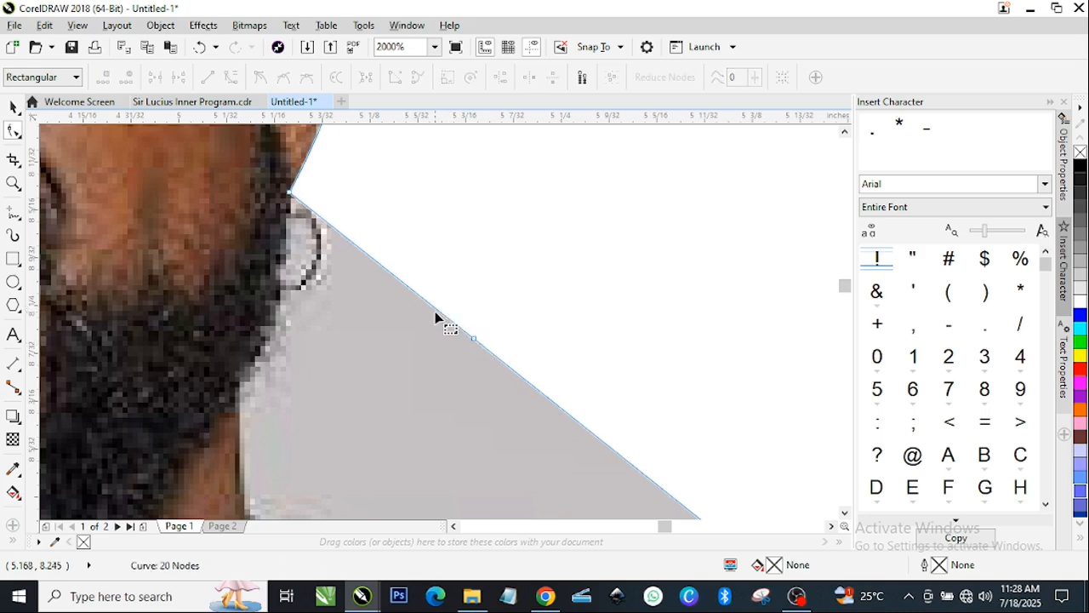
{"action": "left_click_drag", "start_coordinate": [436, 315], "coordinate": [280, 302]}
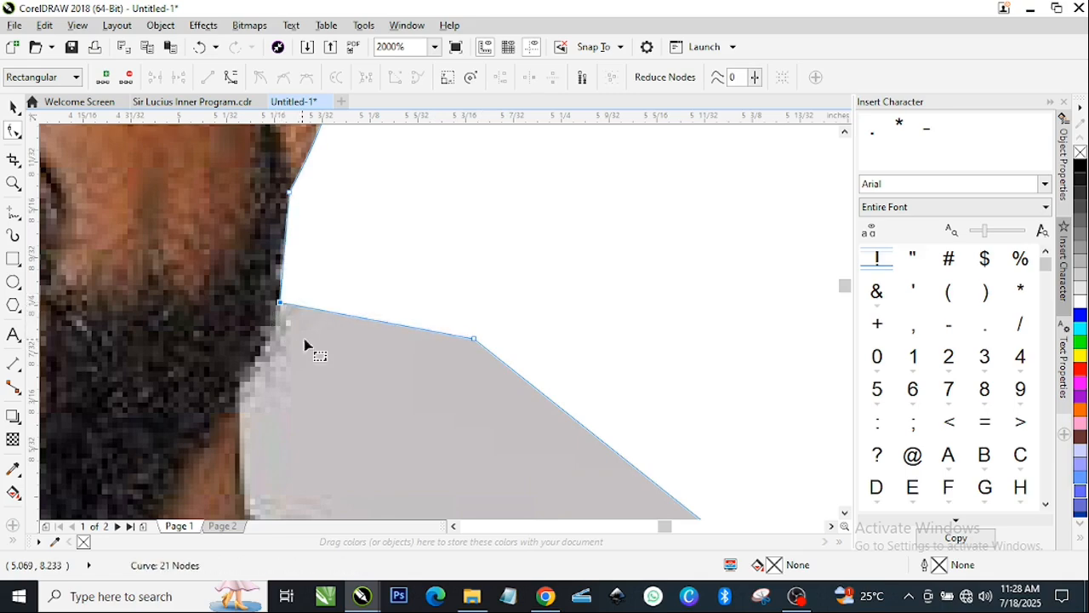
Step: Move the beard node down to where the beard meets the neck, and pull the neighbouring node outward over the background
{"action": "scroll", "coordinate": [387, 359], "scroll_direction": "down", "scroll_amount": 3}
{"action": "scroll", "coordinate": [346, 346], "scroll_direction": "up", "scroll_amount": 3}
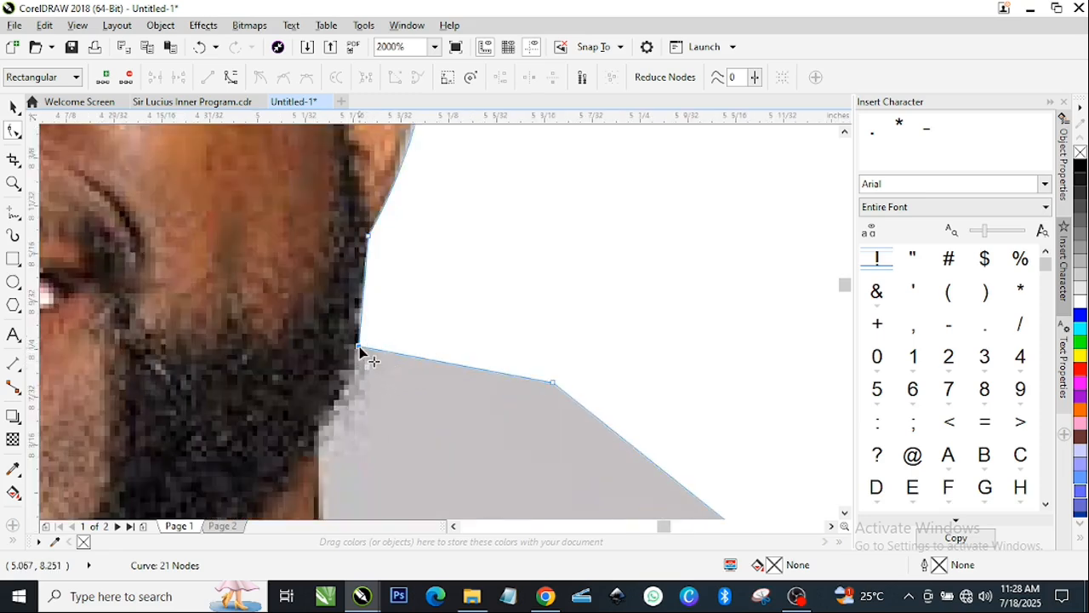
{"action": "left_click_drag", "start_coordinate": [358, 348], "coordinate": [316, 436]}
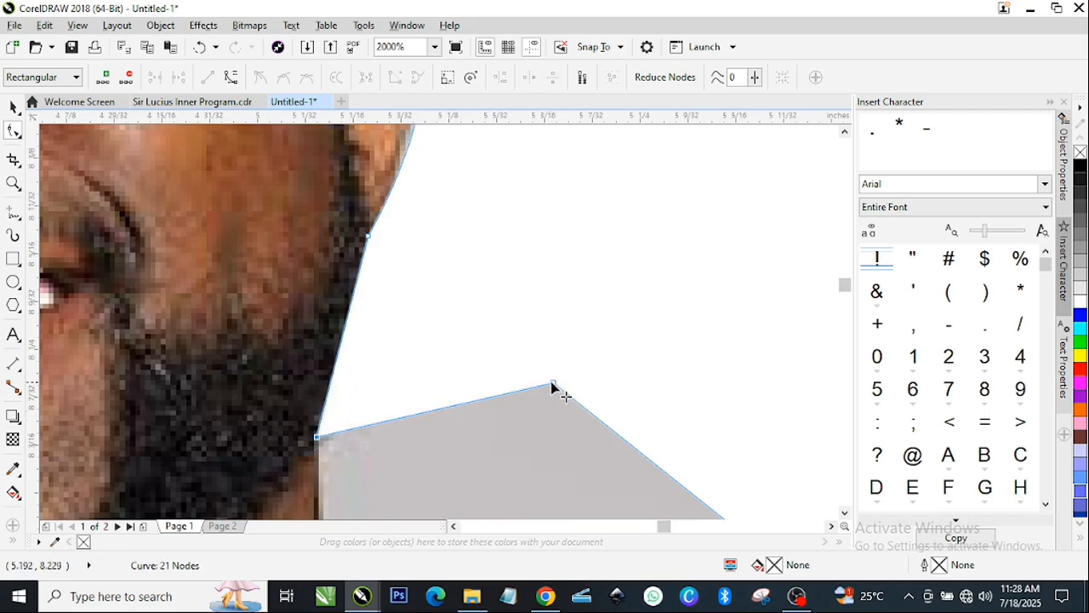
{"action": "left_click_drag", "start_coordinate": [552, 388], "coordinate": [770, 511]}
Step: Convert the segment between the ear and the neck to a curve and bow it outward along the beard's edge
{"action": "scroll", "coordinate": [536, 361], "scroll_direction": "down", "scroll_amount": 3}
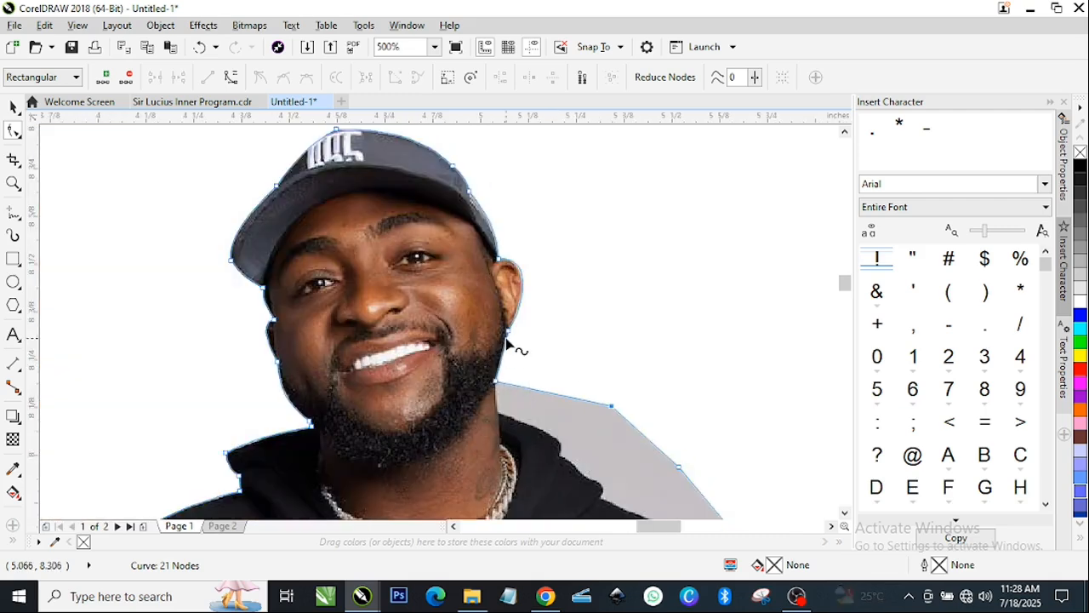
{"action": "scroll", "coordinate": [508, 343], "scroll_direction": "up", "scroll_amount": 2}
{"action": "left_click", "coordinate": [500, 369]}
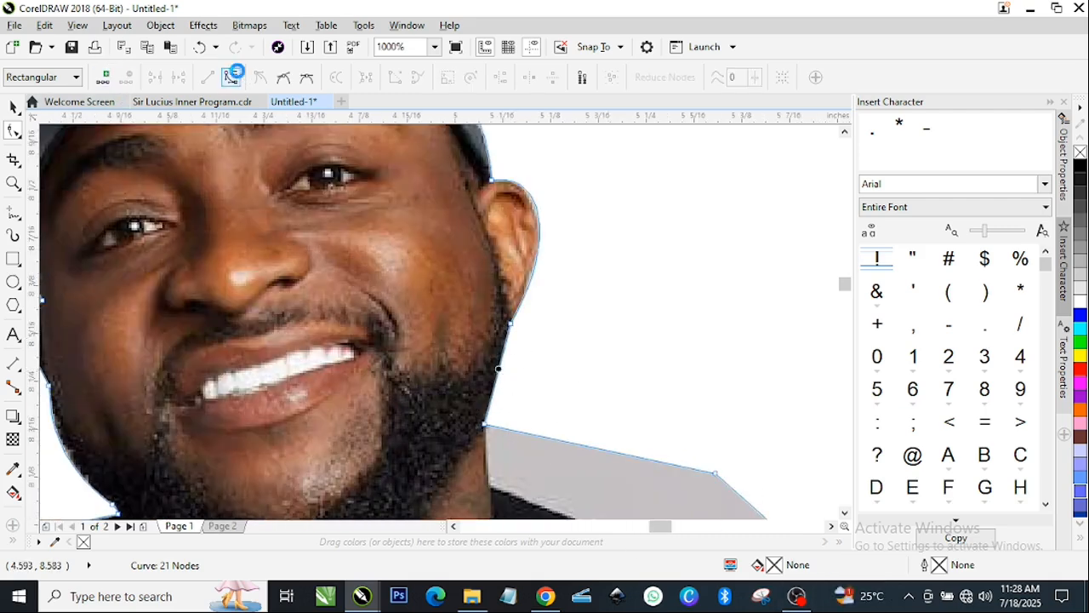
{"action": "left_click", "coordinate": [232, 77]}
{"action": "scroll", "coordinate": [507, 378], "scroll_direction": "up", "scroll_amount": 4}
{"action": "left_click_drag", "start_coordinate": [419, 356], "coordinate": [474, 363]}
{"action": "scroll", "coordinate": [486, 344], "scroll_direction": "down", "scroll_amount": 2}
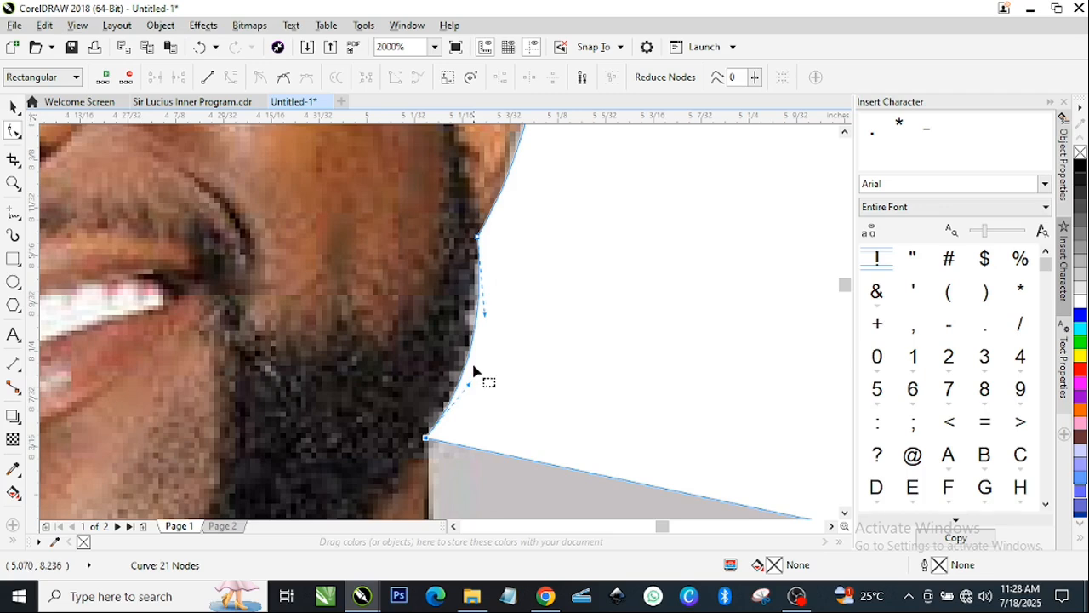
{"action": "scroll", "coordinate": [490, 315], "scroll_direction": "up", "scroll_amount": 2}
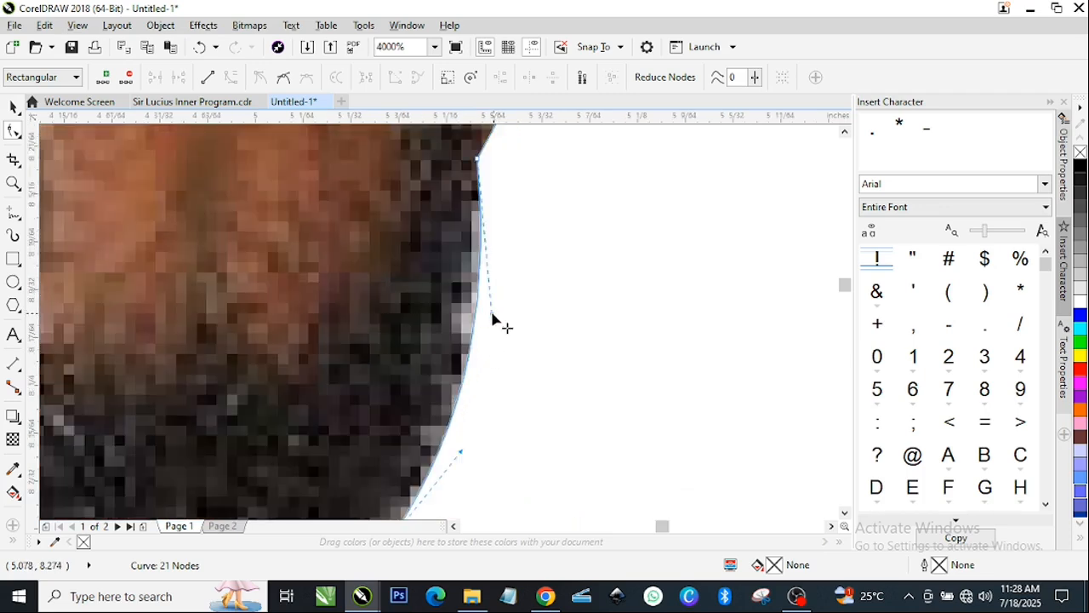
{"action": "left_click_drag", "start_coordinate": [492, 314], "coordinate": [494, 311]}
Step: Add a node on the segment beside the neck and move it to where the neck meets the hood
{"action": "scroll", "coordinate": [477, 309], "scroll_direction": "down", "scroll_amount": 8}
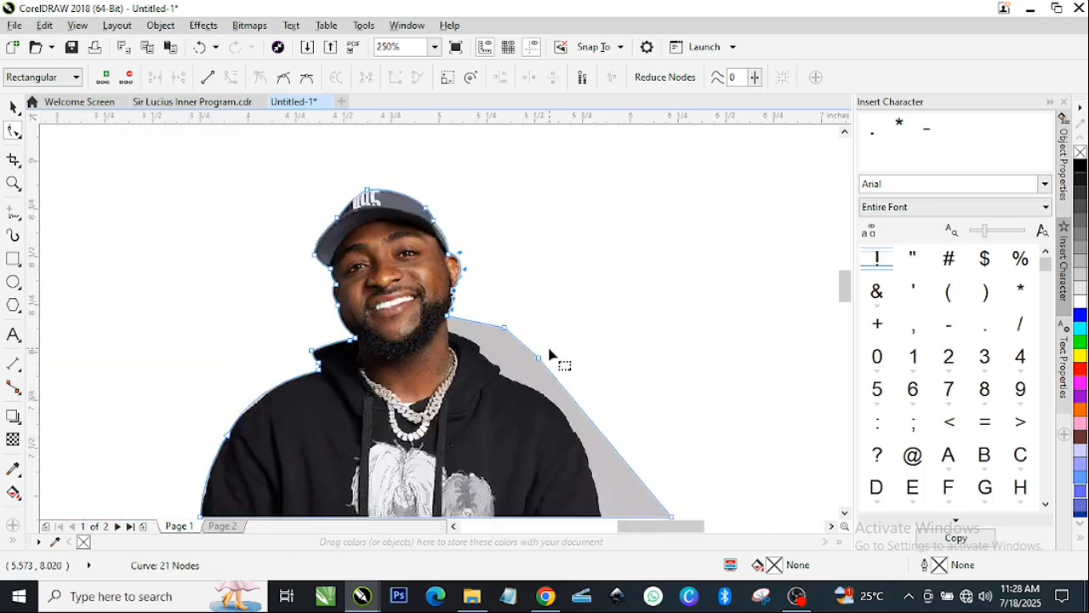
{"action": "scroll", "coordinate": [549, 354], "scroll_direction": "up", "scroll_amount": 2}
{"action": "scroll", "coordinate": [420, 311], "scroll_direction": "up", "scroll_amount": 4}
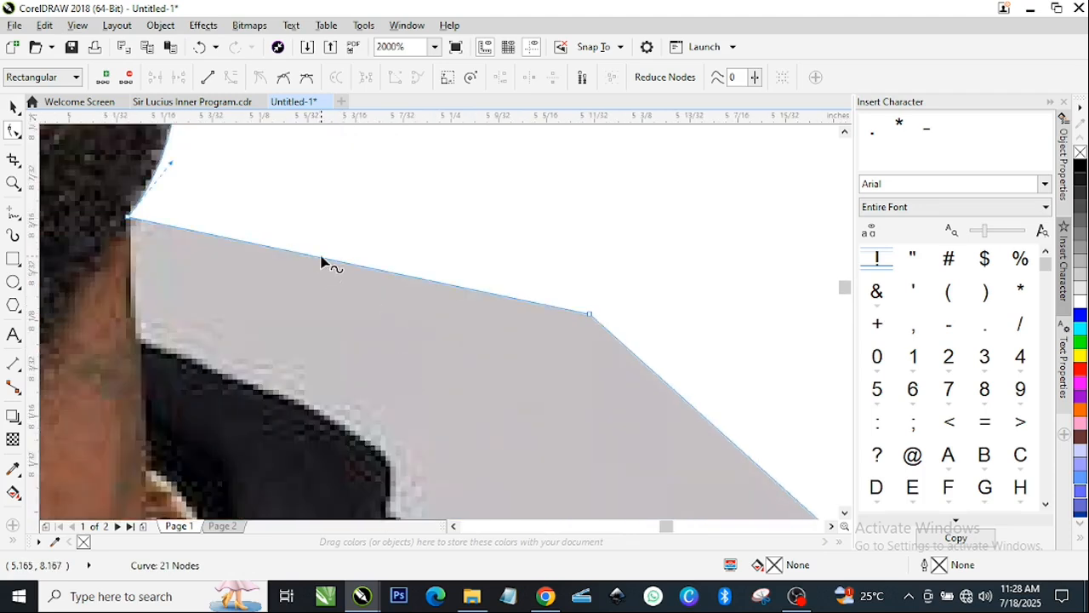
{"action": "double_click", "coordinate": [319, 258]}
{"action": "left_click_drag", "start_coordinate": [319, 258], "coordinate": [136, 340]}
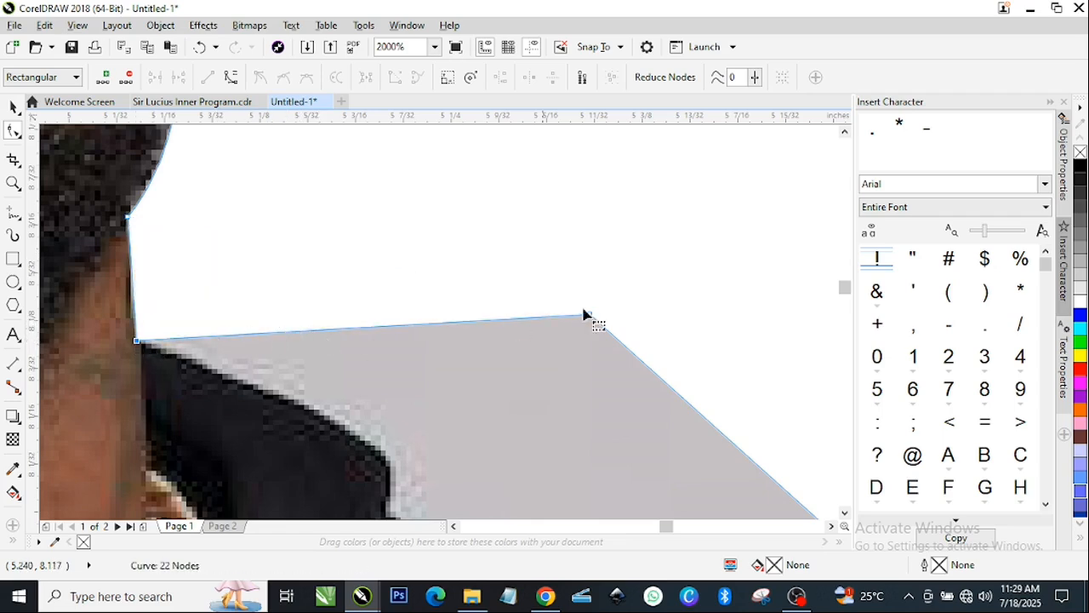
Step: Move the next outline node onto the hood's outer corner and curve the segment from the neck along the hood's upper edge
{"action": "left_click_drag", "start_coordinate": [589, 316], "coordinate": [390, 466]}
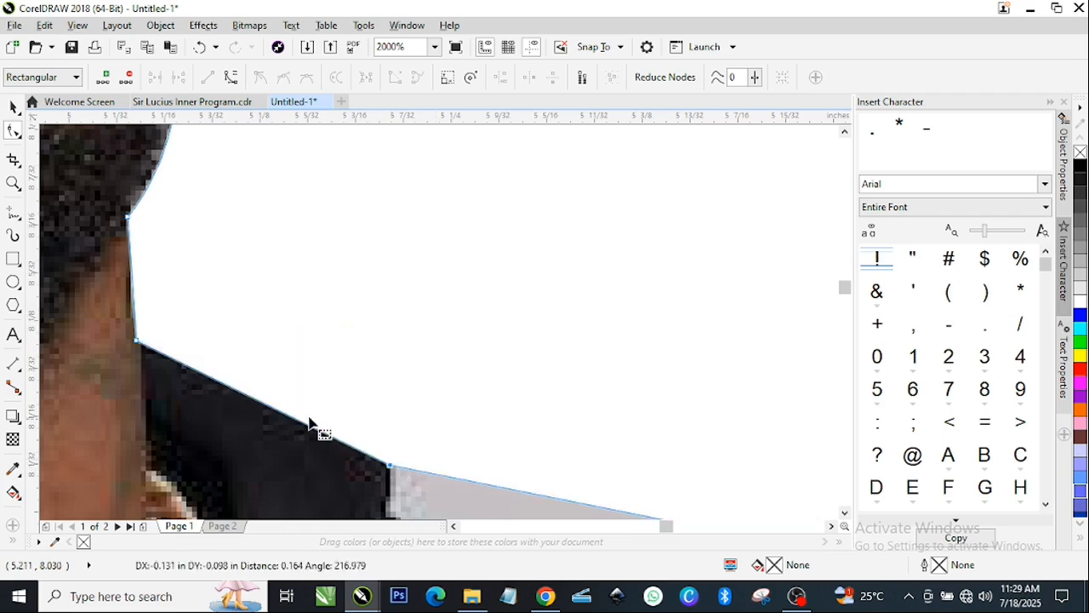
{"action": "left_click", "coordinate": [253, 400]}
{"action": "left_click", "coordinate": [230, 78]}
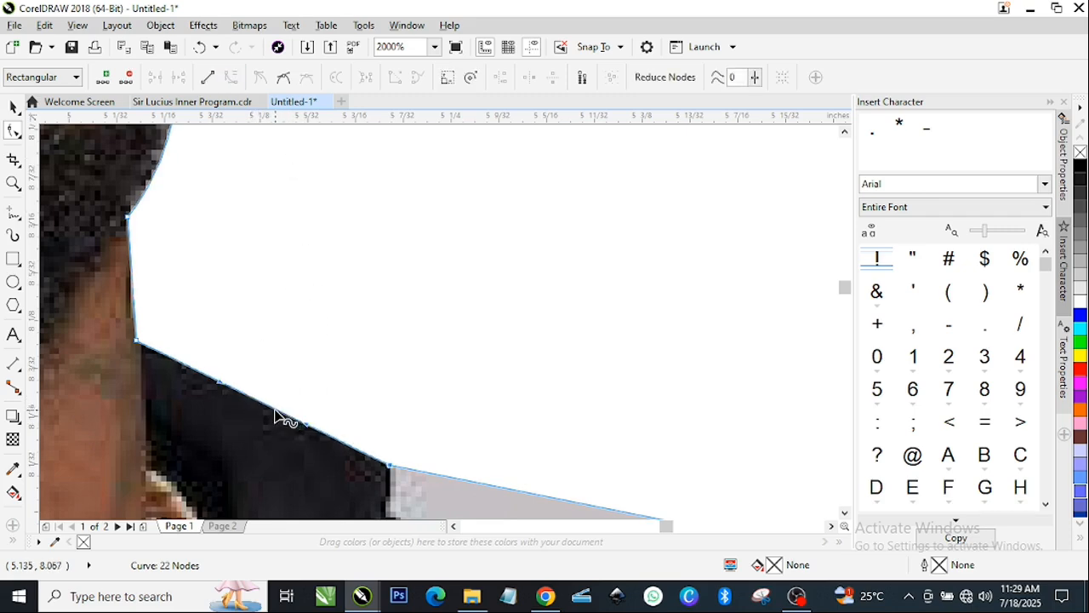
{"action": "left_click_drag", "start_coordinate": [276, 415], "coordinate": [299, 422]}
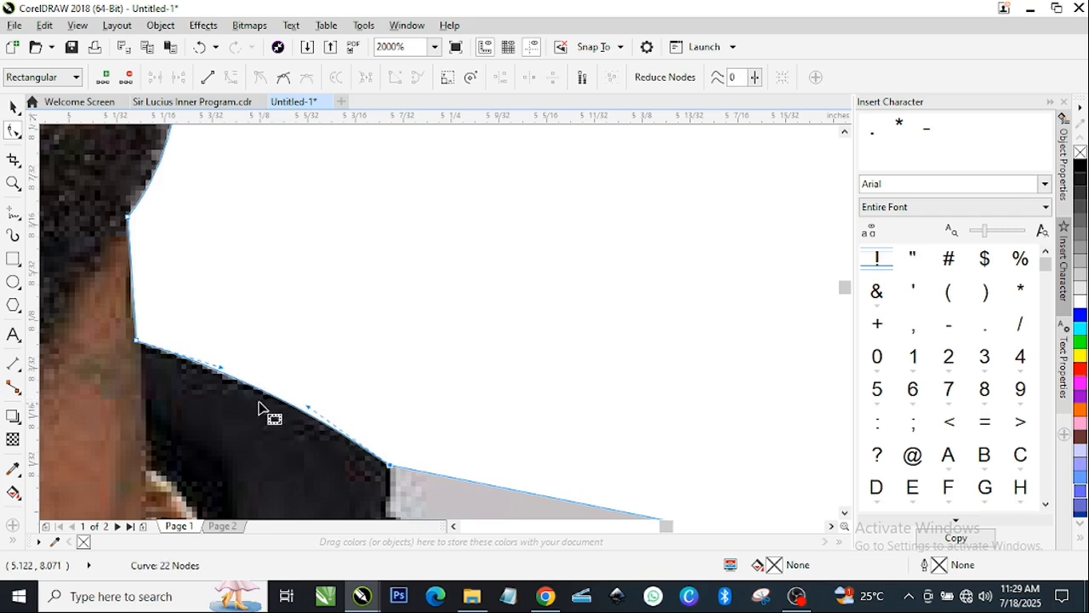
Step: Add a node beside the hood's outer corner and move it down into the small notch beneath that corner
{"action": "scroll", "coordinate": [443, 446], "scroll_direction": "down", "scroll_amount": 5}
{"action": "scroll", "coordinate": [456, 465], "scroll_direction": "up", "scroll_amount": 3}
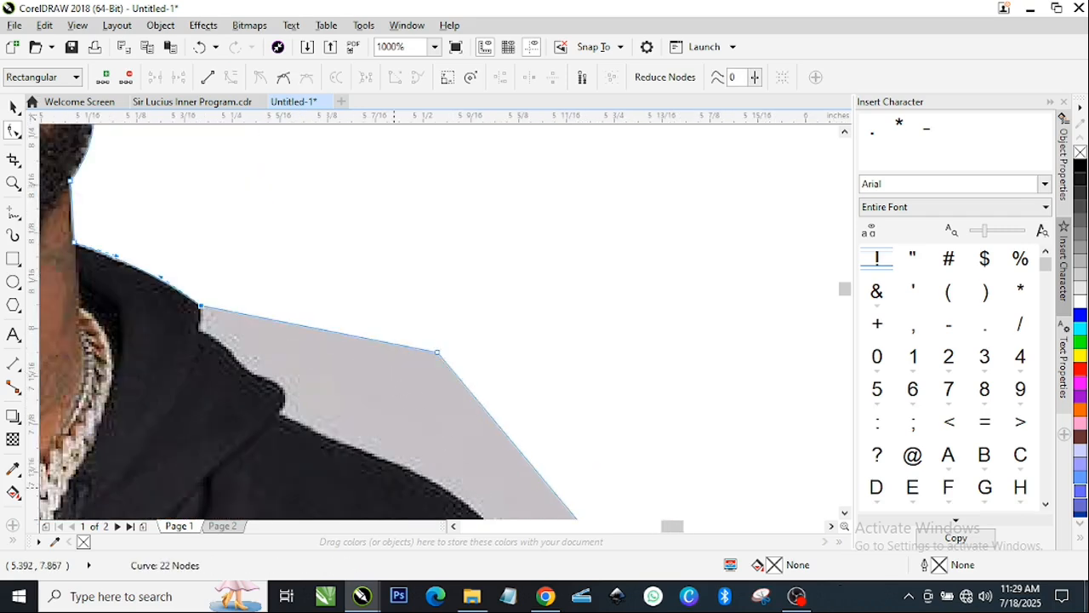
{"action": "scroll", "coordinate": [191, 357], "scroll_direction": "up", "scroll_amount": 2}
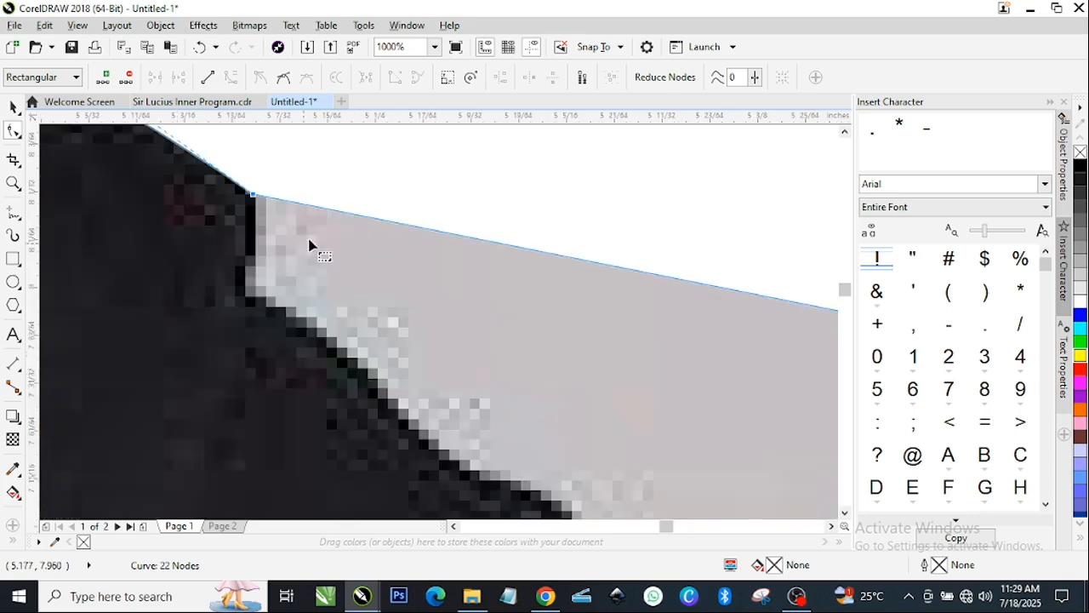
{"action": "double_click", "coordinate": [356, 218]}
{"action": "left_click_drag", "start_coordinate": [356, 215], "coordinate": [246, 298]}
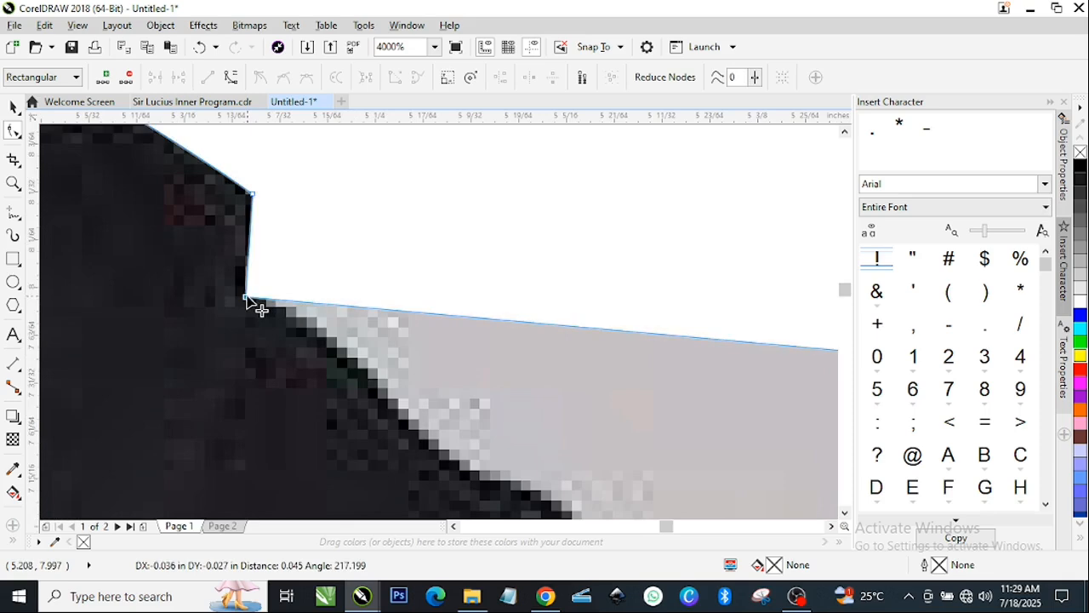
Step: Add a node and move it to the start of the hood's lower bump, curving the segment from the notch along the fabric
{"action": "scroll", "coordinate": [317, 290], "scroll_direction": "down", "scroll_amount": 1}
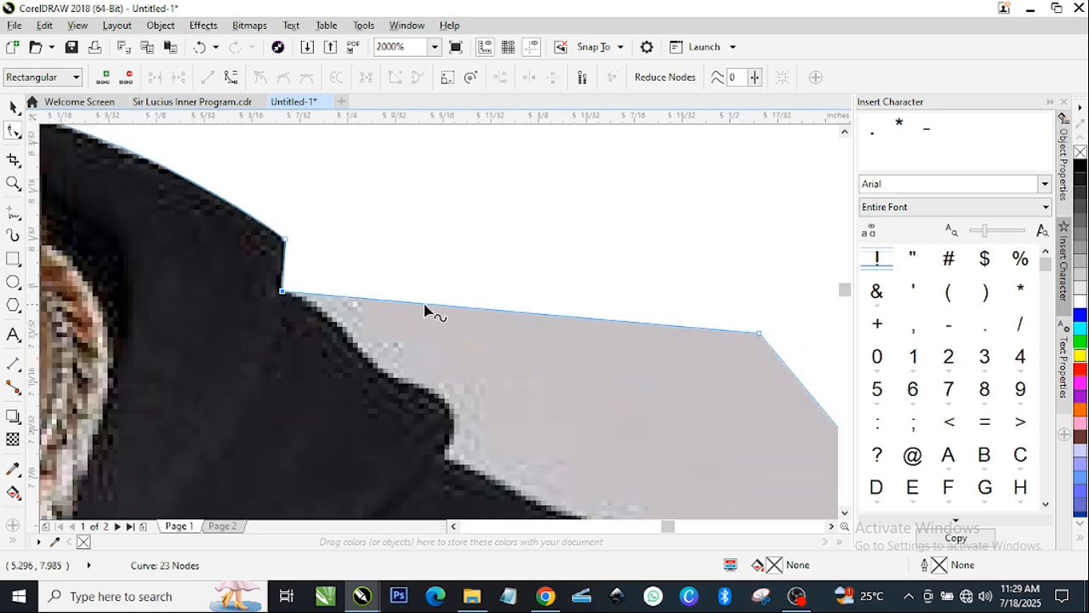
{"action": "double_click", "coordinate": [436, 310]}
{"action": "left_click_drag", "start_coordinate": [437, 310], "coordinate": [396, 384]}
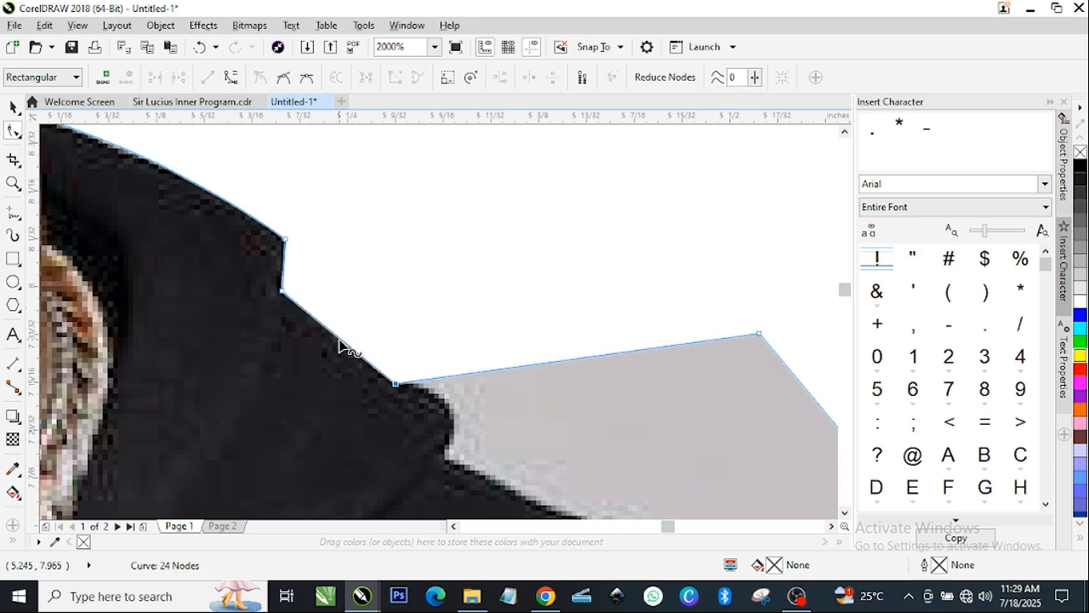
{"action": "left_click", "coordinate": [340, 340]}
{"action": "left_click", "coordinate": [333, 341]}
{"action": "left_click_drag", "start_coordinate": [338, 336], "coordinate": [340, 329]}
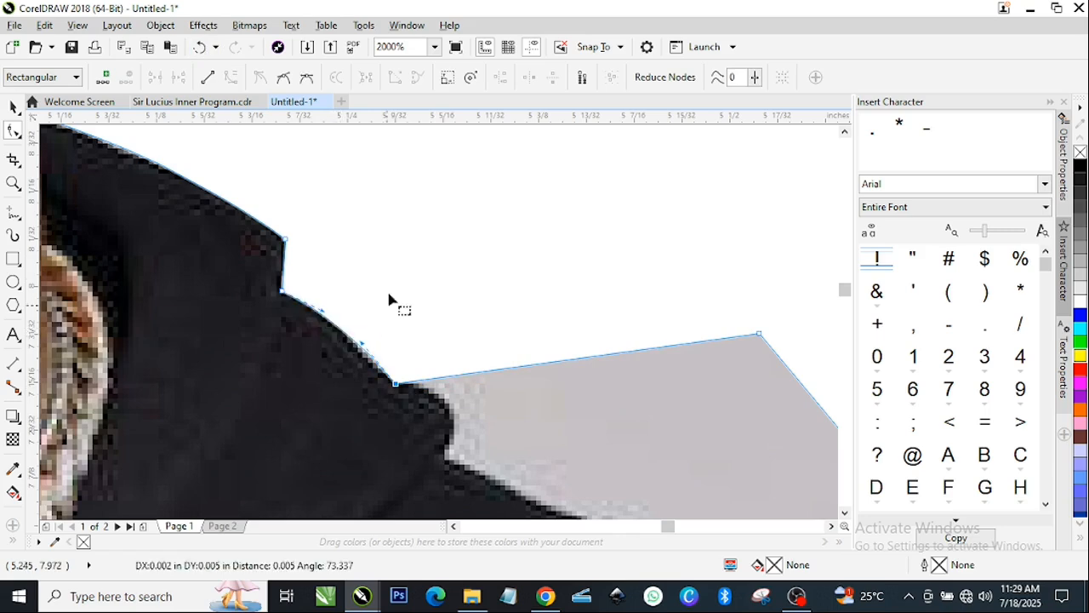
Step: Add a node where the hood meets the shoulder and curve the segment around the hood's rounded bump
{"action": "scroll", "coordinate": [390, 294], "scroll_direction": "down", "scroll_amount": 1}
{"action": "scroll", "coordinate": [584, 362], "scroll_direction": "up", "scroll_amount": 1}
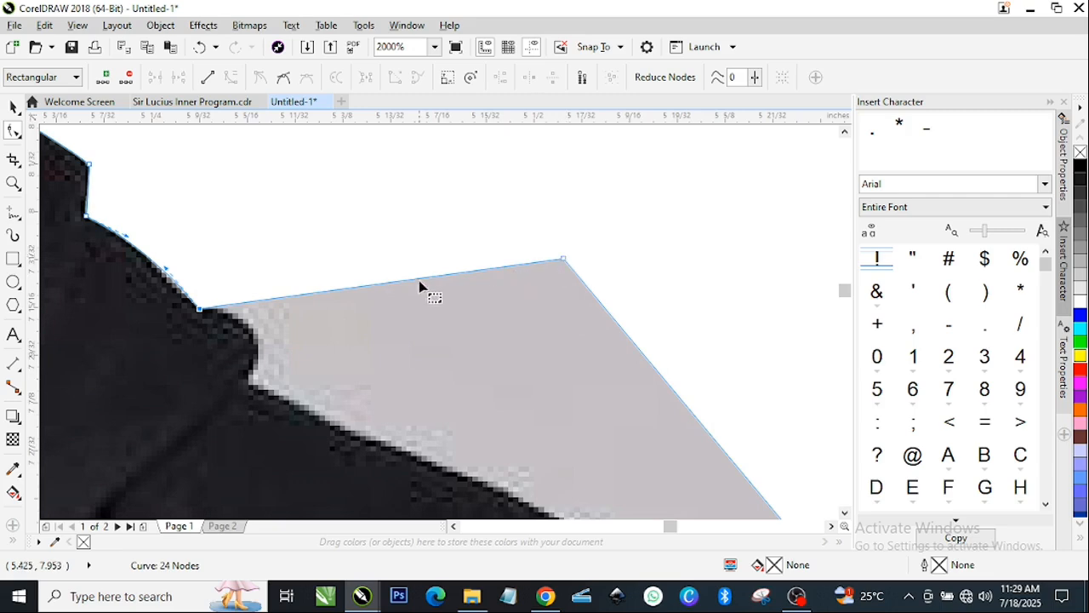
{"action": "left_click_drag", "start_coordinate": [418, 285], "coordinate": [246, 334]}
{"action": "left_click", "coordinate": [237, 82]}
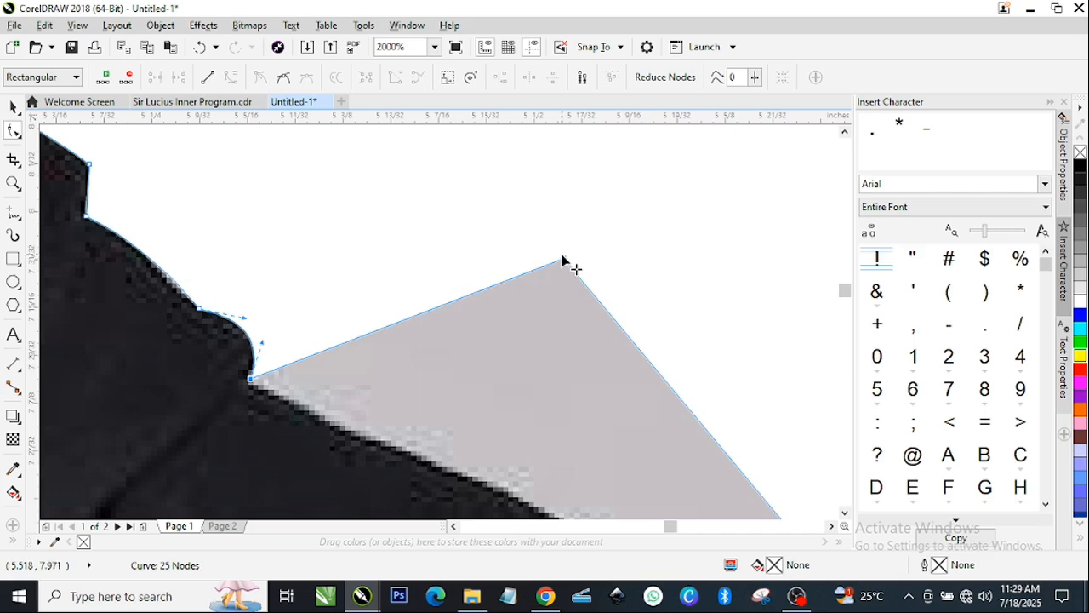
Step: Move the outline node above the shoulder down onto the shoulder's outer edge
{"action": "left_click_drag", "start_coordinate": [563, 259], "coordinate": [584, 403]}
{"action": "scroll", "coordinate": [569, 302], "scroll_direction": "down", "scroll_amount": 2}
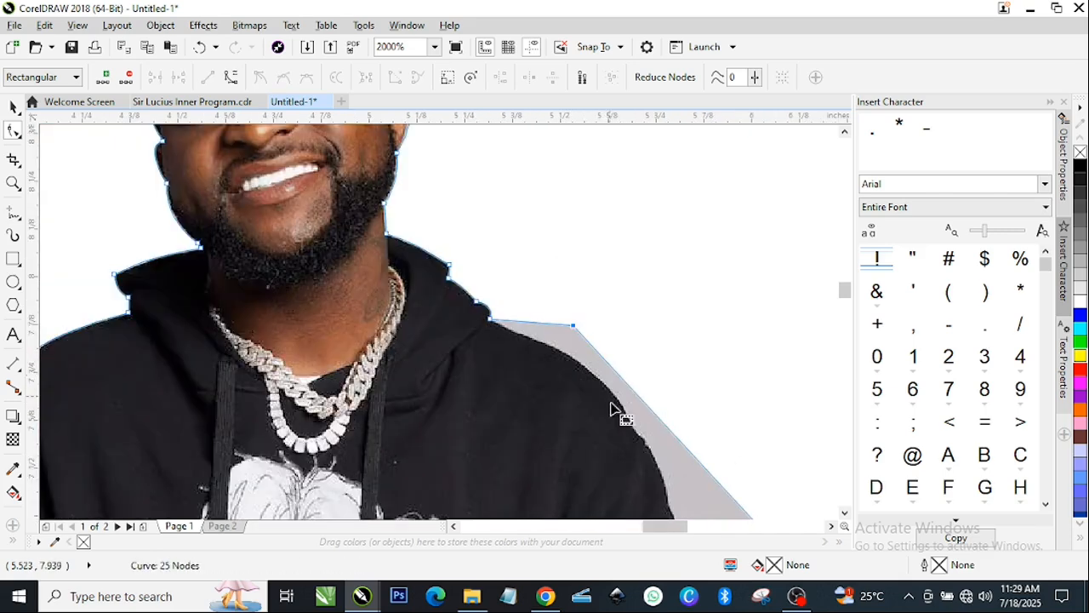
{"action": "scroll", "coordinate": [613, 400], "scroll_direction": "up", "scroll_amount": 1}
{"action": "left_click_drag", "start_coordinate": [509, 271], "coordinate": [637, 486]}
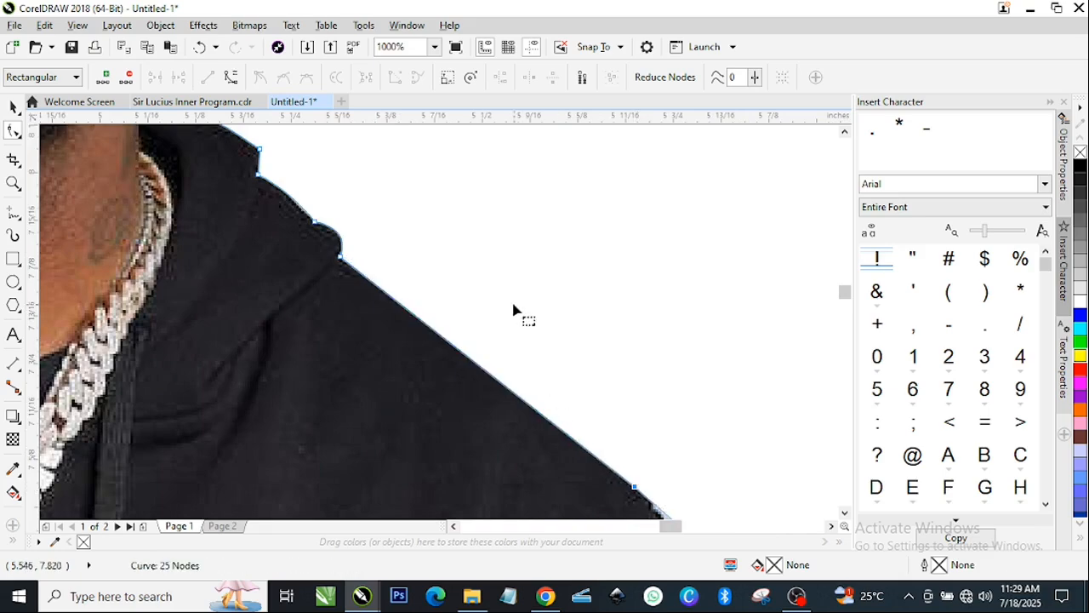
Step: Convert the segment between the hood and the shoulder node to a curve and adjust its handles to follow the shoulder
{"action": "scroll", "coordinate": [612, 434], "scroll_direction": "down", "scroll_amount": 2}
{"action": "scroll", "coordinate": [507, 341], "scroll_direction": "up", "scroll_amount": 2}
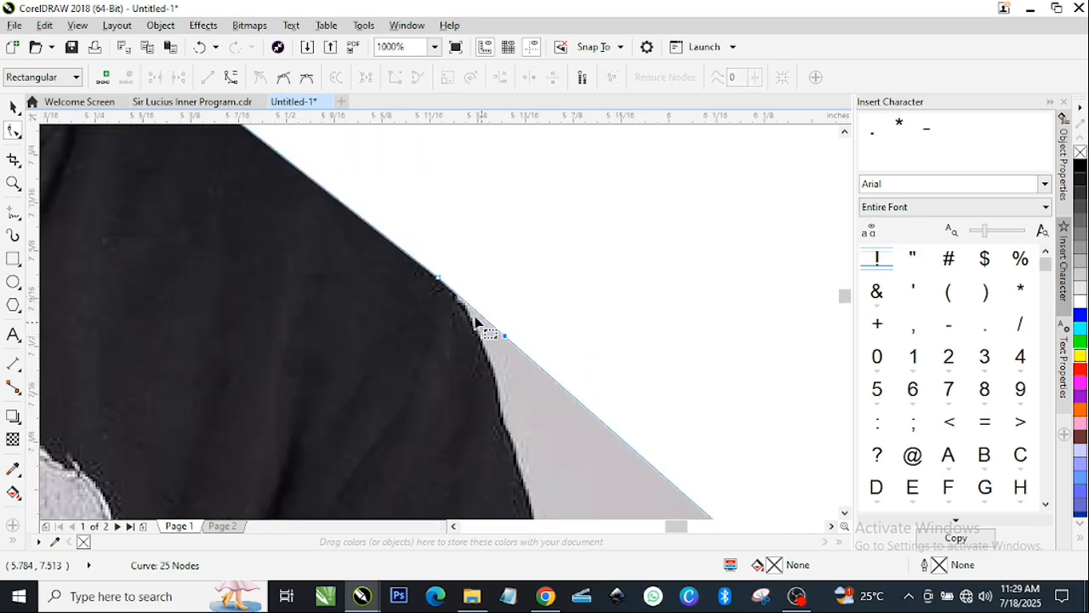
{"action": "double_click", "coordinate": [342, 203]}
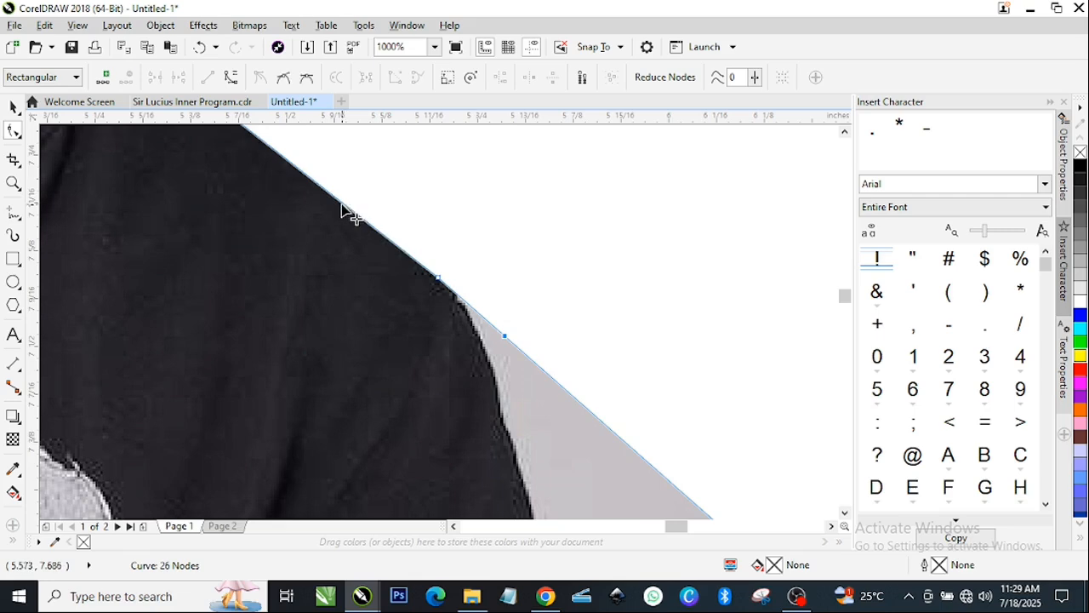
{"action": "left_click", "coordinate": [232, 76]}
{"action": "scroll", "coordinate": [375, 229], "scroll_direction": "down", "scroll_amount": 1}
{"action": "scroll", "coordinate": [356, 196], "scroll_direction": "up", "scroll_amount": 2}
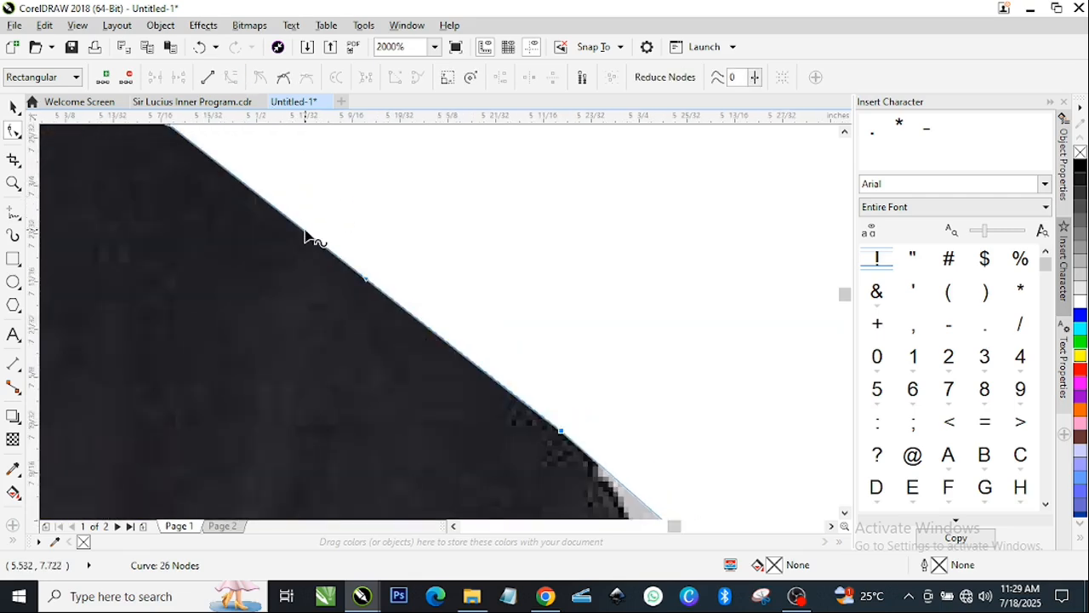
{"action": "left_click_drag", "start_coordinate": [305, 236], "coordinate": [428, 204]}
{"action": "scroll", "coordinate": [440, 220], "scroll_direction": "down", "scroll_amount": 2}
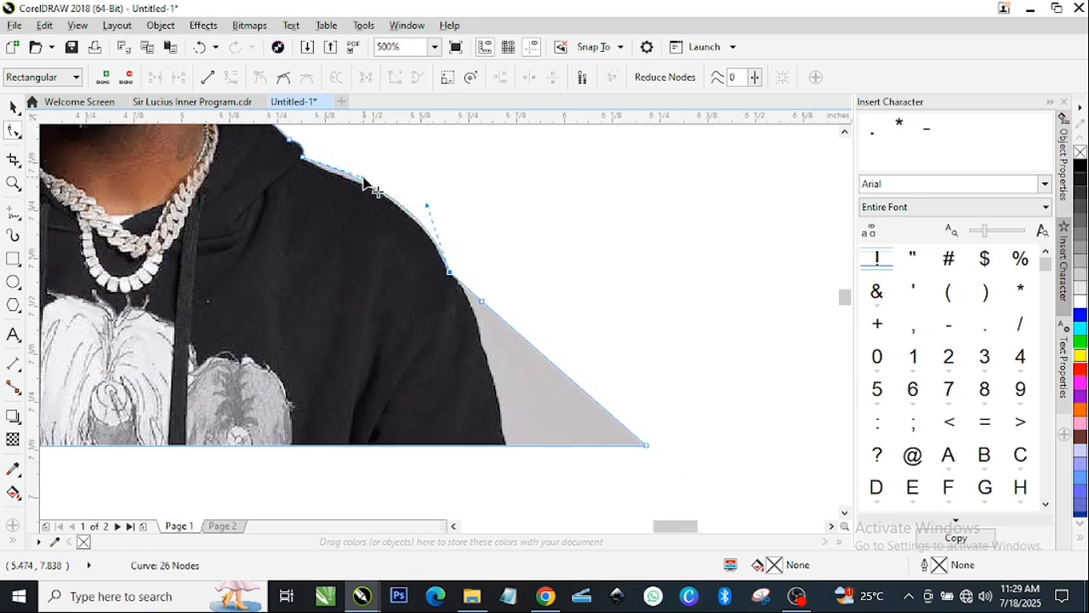
{"action": "left_click_drag", "start_coordinate": [366, 186], "coordinate": [467, 224]}
Step: Move the outline node just below the shoulder down onto the sleeve's outer edge near the photo's lower edge
{"action": "scroll", "coordinate": [516, 342], "scroll_direction": "down", "scroll_amount": 2}
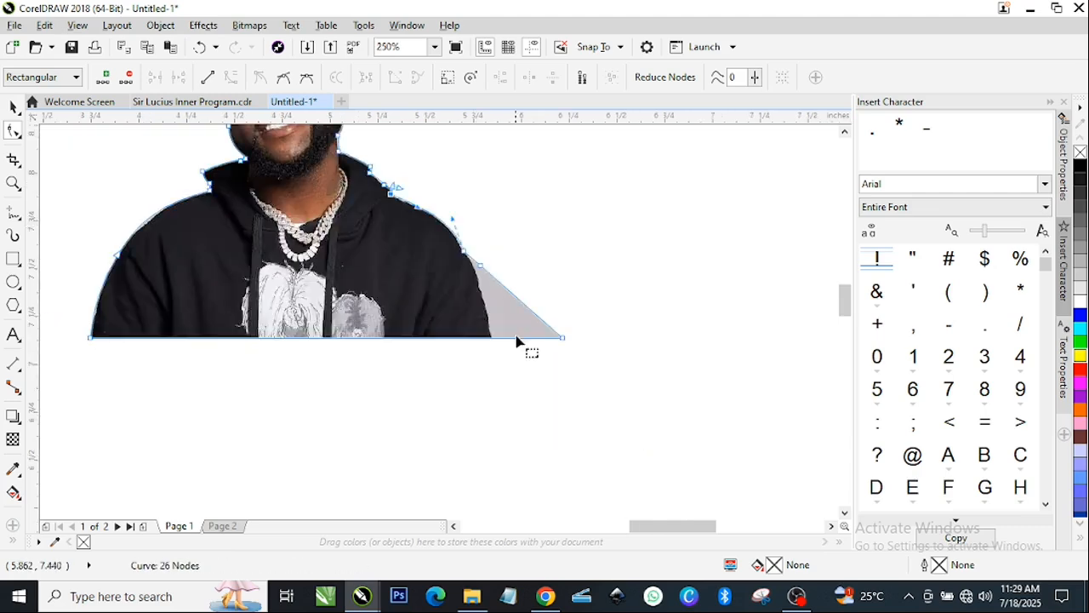
{"action": "scroll", "coordinate": [517, 342], "scroll_direction": "up", "scroll_amount": 2}
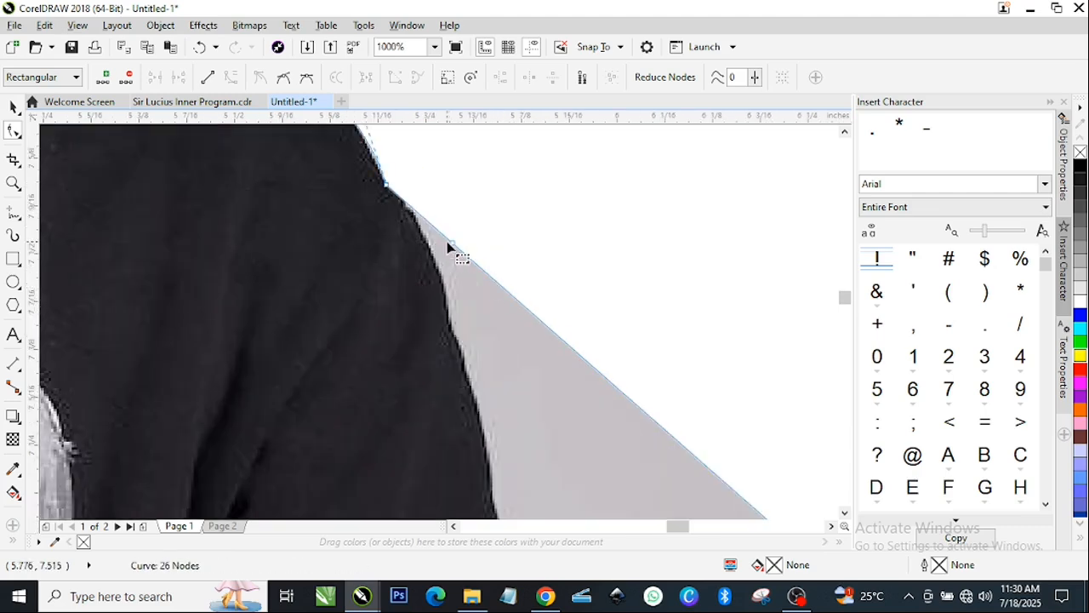
{"action": "left_click_drag", "start_coordinate": [454, 247], "coordinate": [508, 428]}
{"action": "left_click_drag", "start_coordinate": [482, 462], "coordinate": [484, 460]}
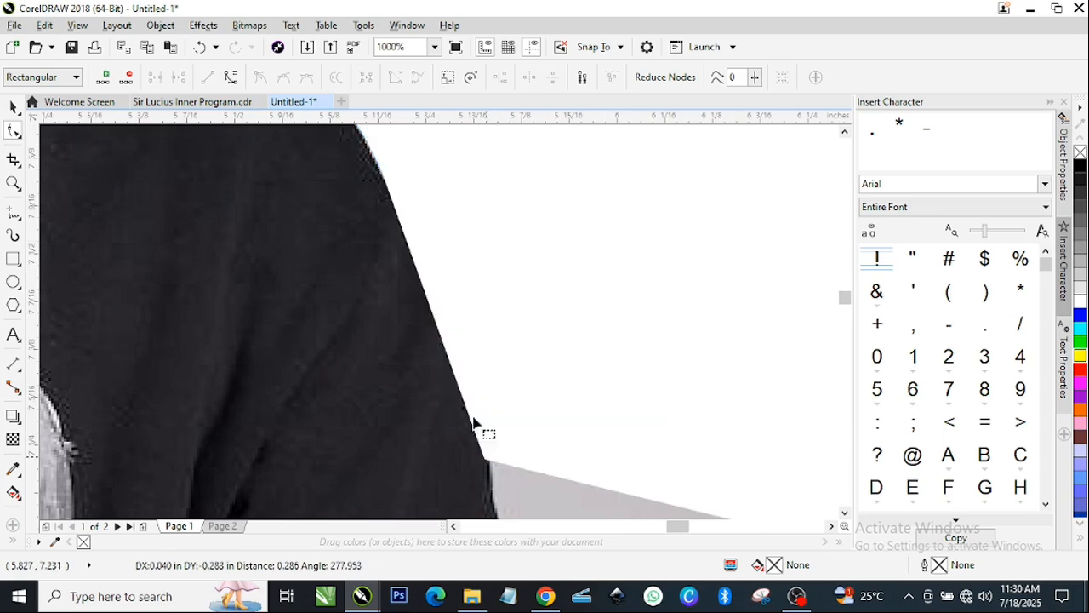
Step: Convert the outline segment along the upper sleeve to a curve and adjust its handles to follow the sleeve's outer edge
{"action": "left_click", "coordinate": [440, 336]}
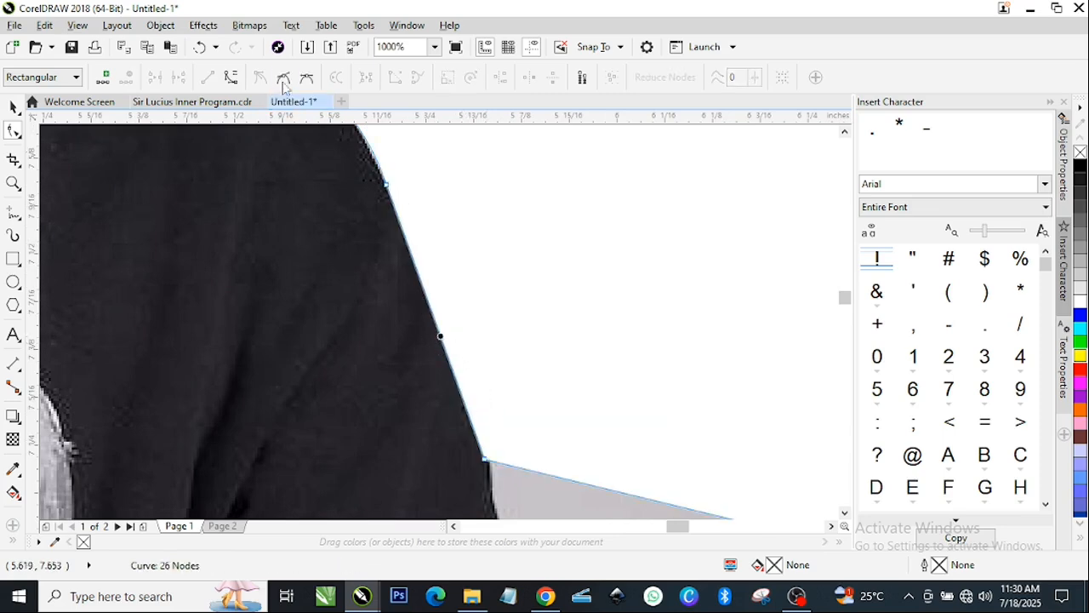
{"action": "left_click", "coordinate": [232, 78]}
{"action": "left_click_drag", "start_coordinate": [437, 337], "coordinate": [452, 244]}
{"action": "scroll", "coordinate": [452, 243], "scroll_direction": "down", "scroll_amount": 2}
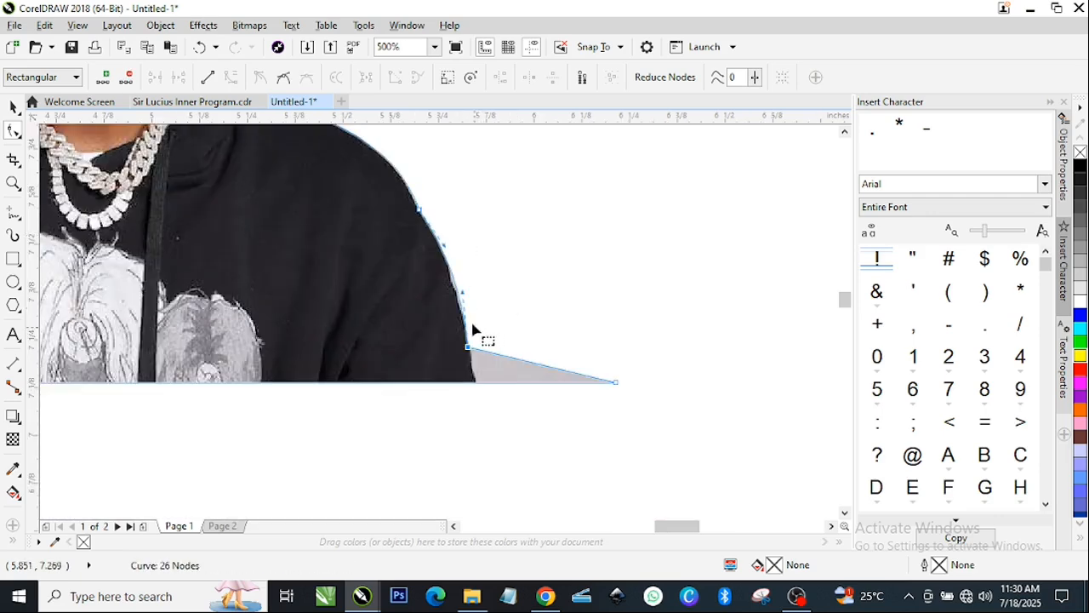
{"action": "scroll", "coordinate": [459, 290], "scroll_direction": "up", "scroll_amount": 2}
{"action": "left_click_drag", "start_coordinate": [462, 292], "coordinate": [457, 293]}
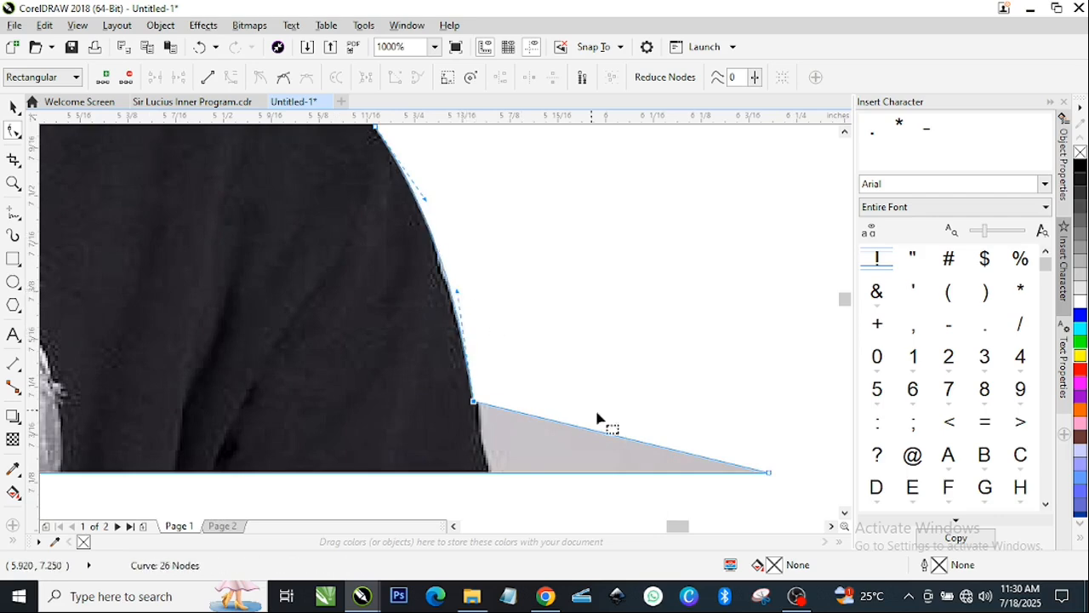
Step: Add a node where the sleeve meets the photo's lower edge and delete the outer corner node to remove the last grey wedge
{"action": "double_click", "coordinate": [488, 473]}
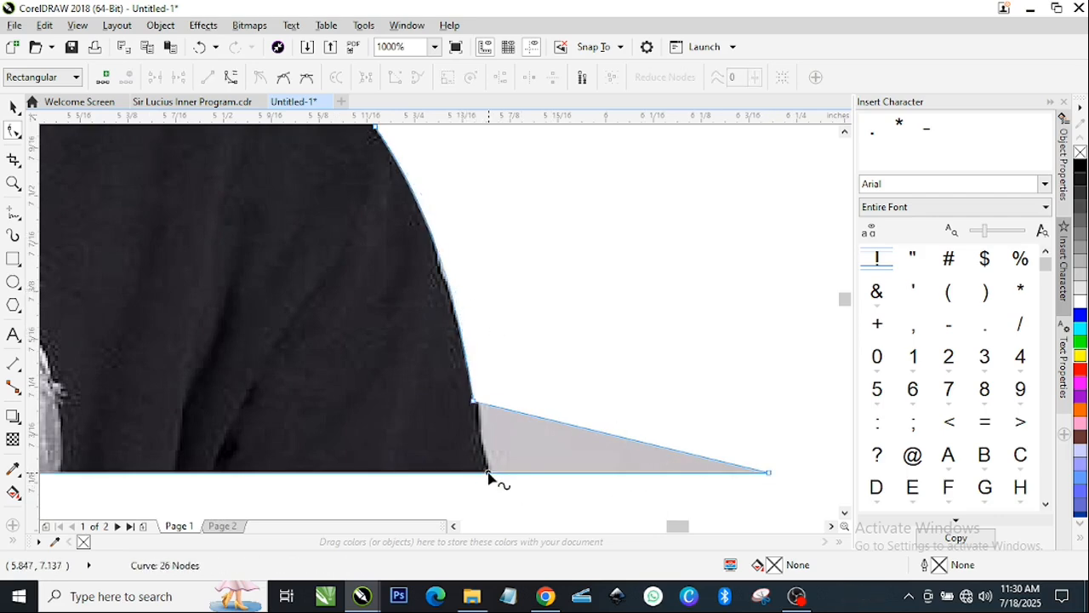
{"action": "double_click", "coordinate": [769, 474]}
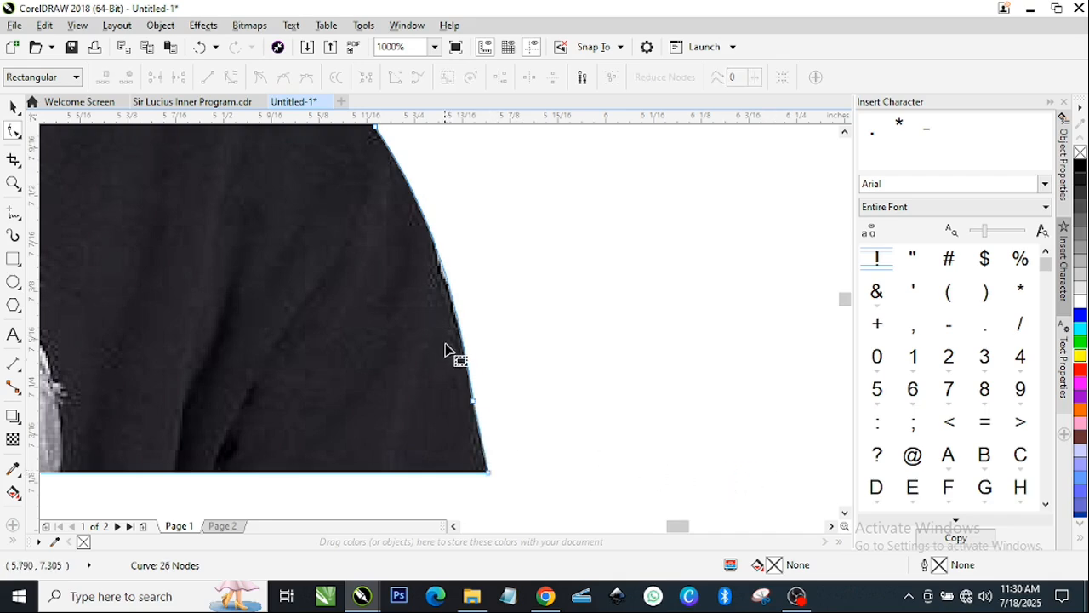
Step: Move the cut-out portrait further up on the page and scale it up to about 5.5 by 4.491 inches
{"action": "scroll", "coordinate": [450, 357], "scroll_direction": "down", "scroll_amount": 4}
{"action": "scroll", "coordinate": [424, 304], "scroll_direction": "down", "scroll_amount": 2}
{"action": "key", "text": "space"}
{"action": "left_click_drag", "start_coordinate": [365, 295], "coordinate": [300, 229]}
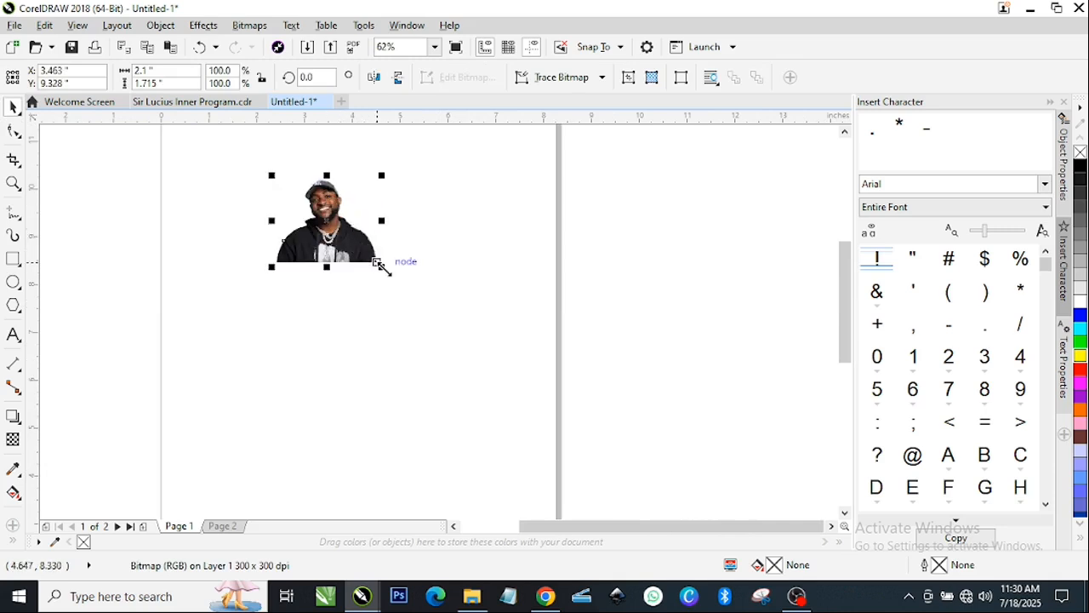
{"action": "left_click_drag", "start_coordinate": [379, 265], "coordinate": [465, 358]}
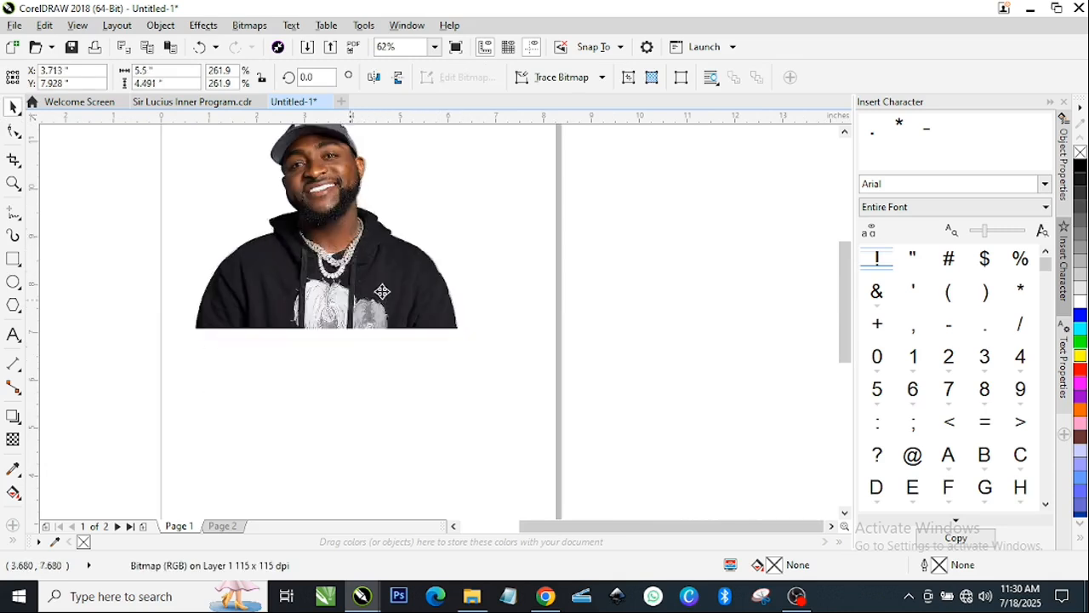
Step: Bring the original Davido.jpg photo from the desktop into the CorelDRAW document
{"action": "left_click", "coordinate": [1030, 8]}
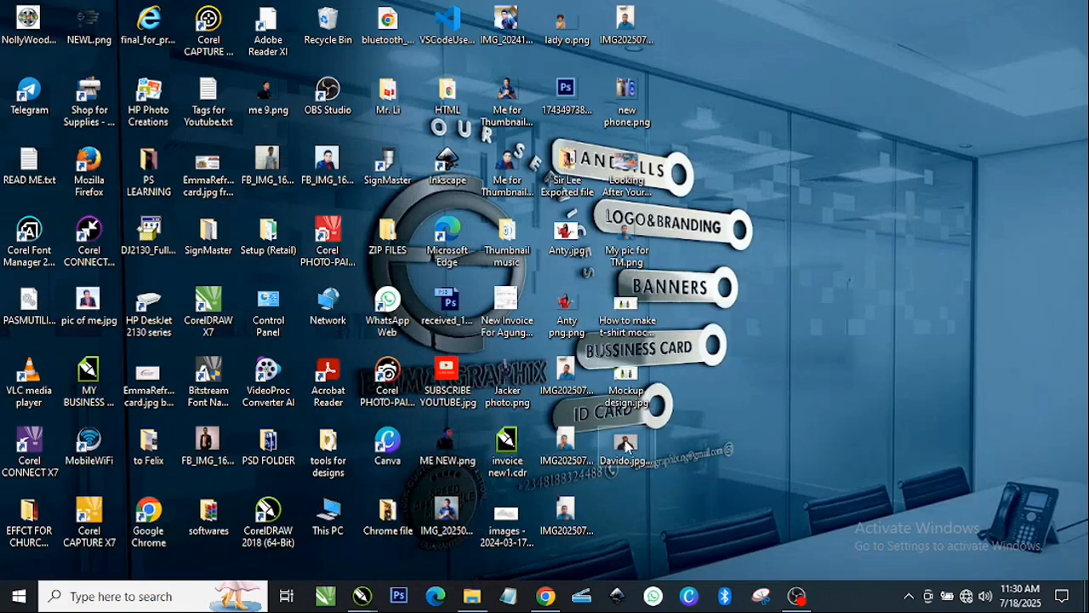
{"action": "left_click_drag", "start_coordinate": [625, 444], "coordinate": [366, 597]}
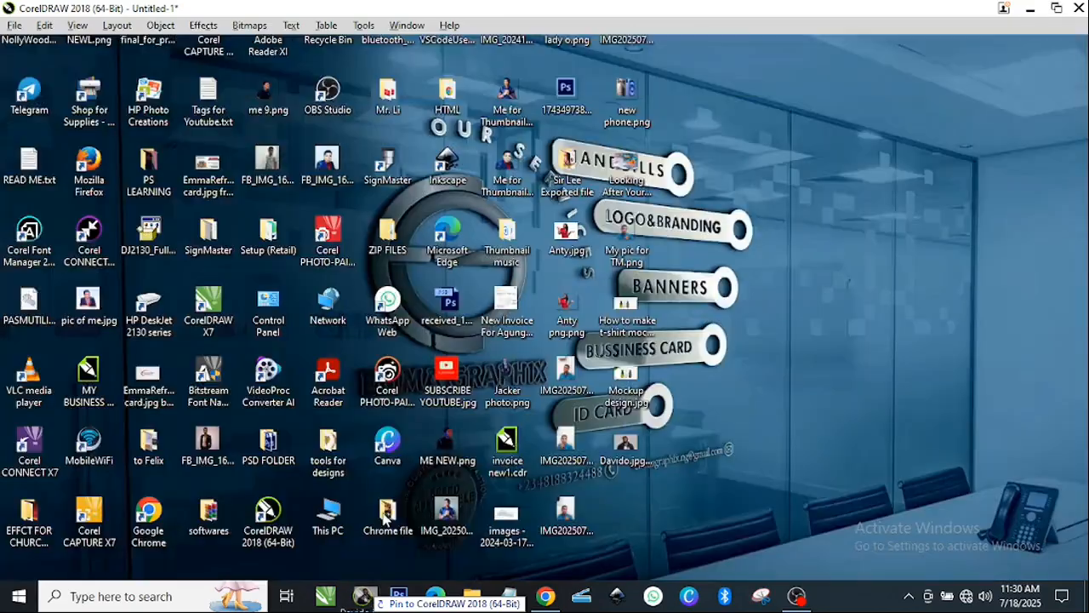
{"action": "left_click_drag", "start_coordinate": [385, 517], "coordinate": [499, 338]}
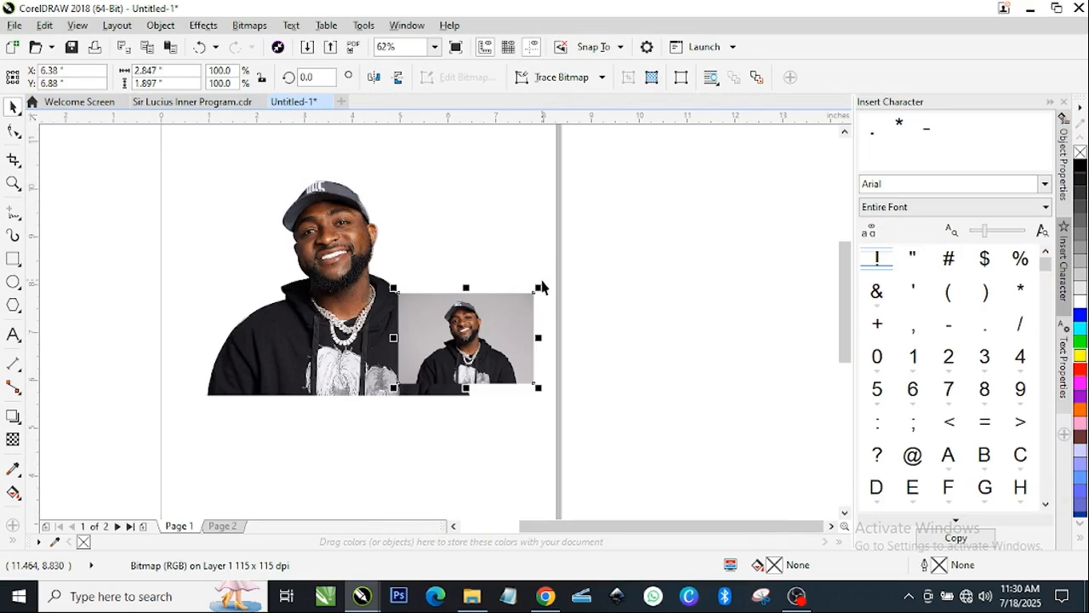
Step: Enlarge the original photo to about 7.667 by 5.108 inches and line it up side by side with the cut-out
{"action": "left_click_drag", "start_coordinate": [578, 294], "coordinate": [752, 254]}
{"action": "left_click_drag", "start_coordinate": [343, 322], "coordinate": [307, 308]}
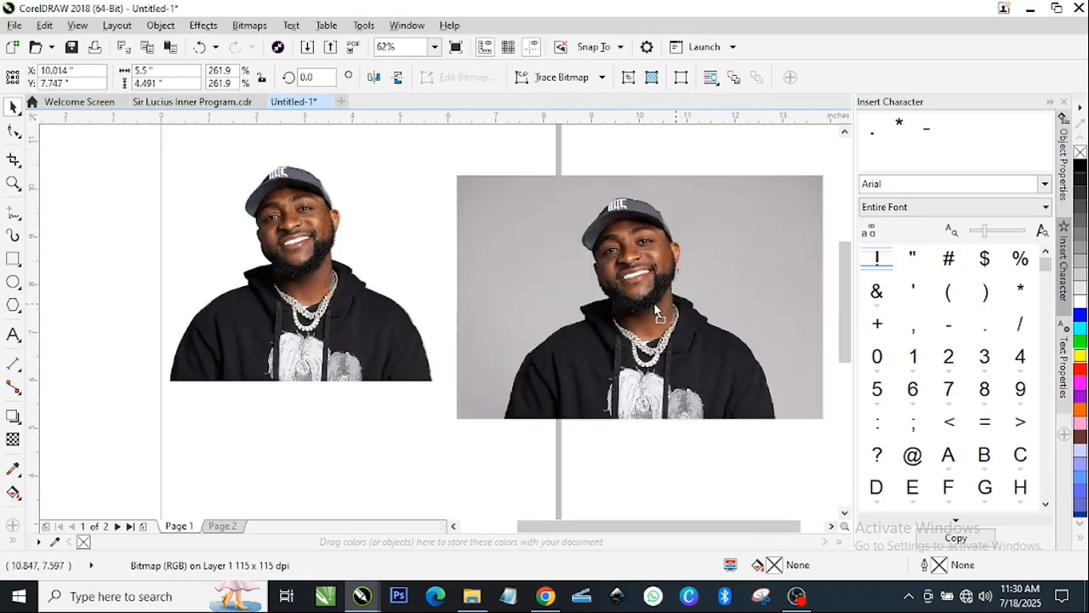
{"action": "left_click_drag", "start_coordinate": [681, 304], "coordinate": [669, 296]}
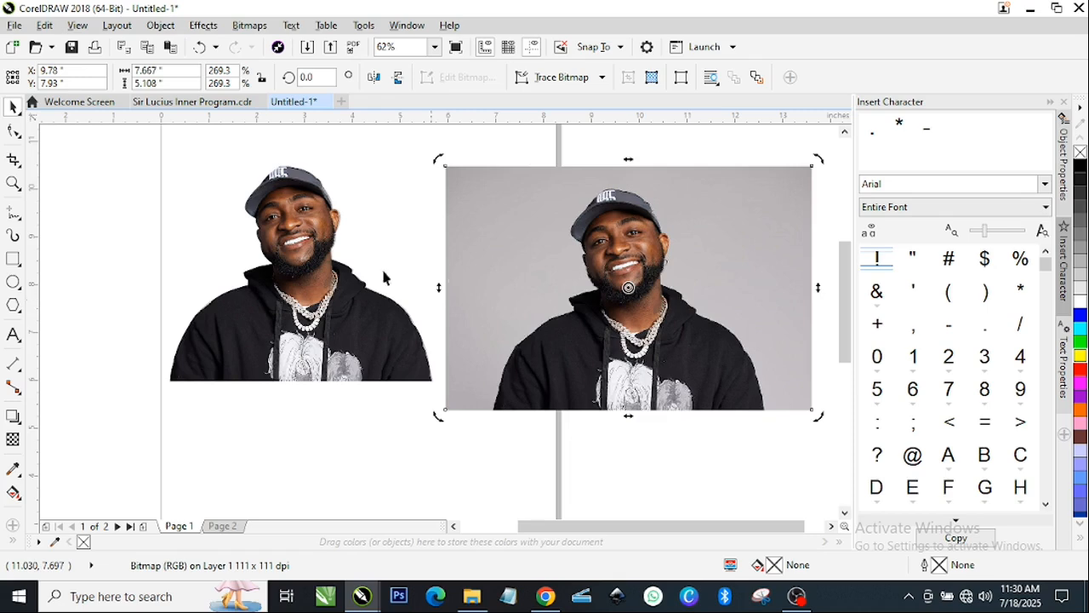
{"action": "left_click", "coordinate": [328, 280]}
{"action": "left_click_drag", "start_coordinate": [559, 287], "coordinate": [571, 281]}
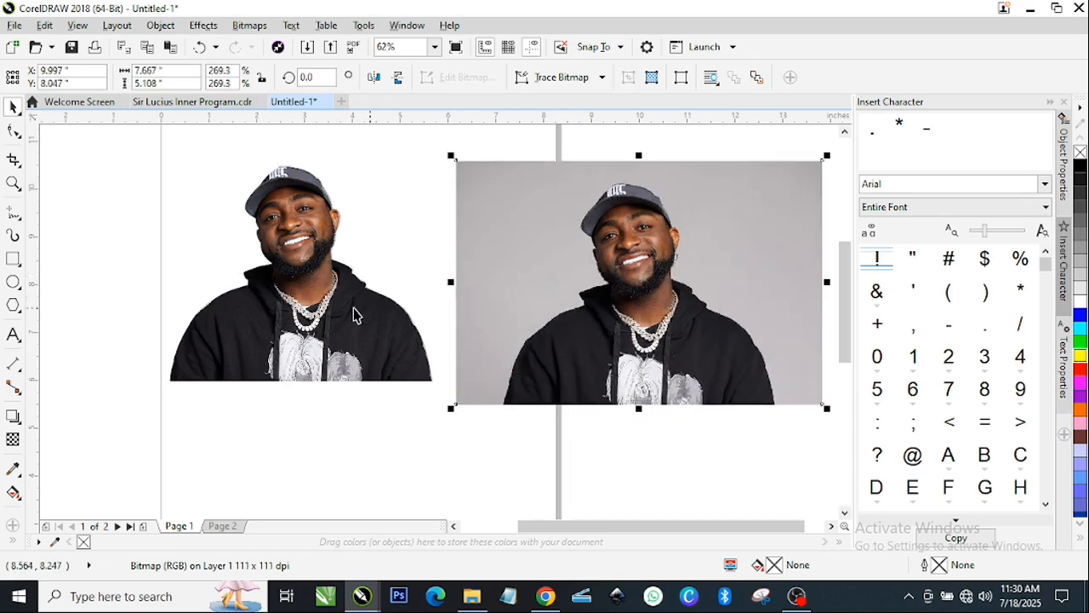
{"action": "left_click_drag", "start_coordinate": [332, 315], "coordinate": [336, 333]}
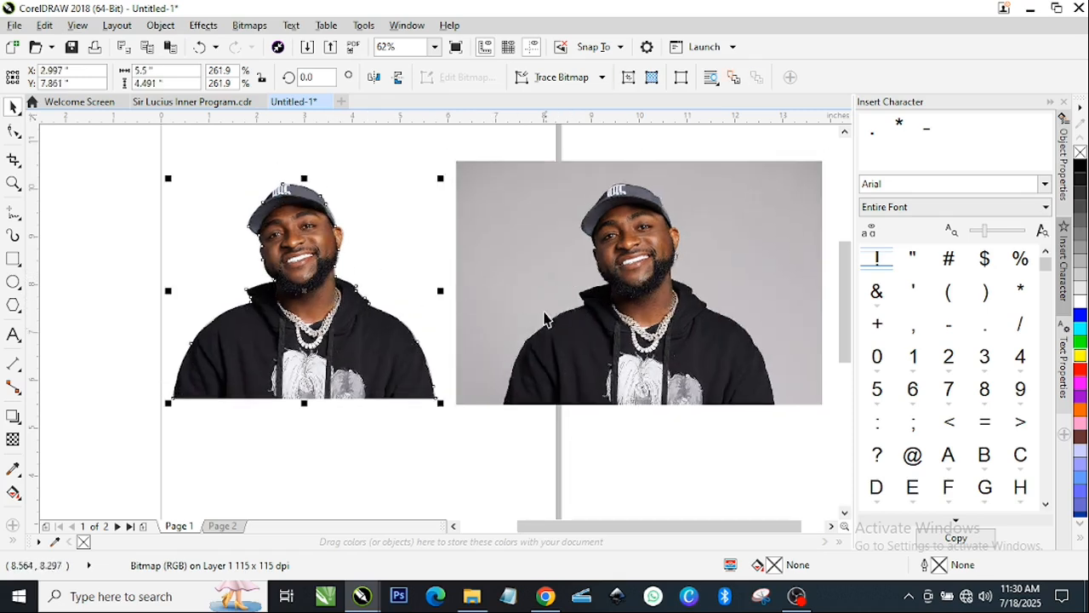
Step: Draw a rectangle on the page below the cut-out, scale it to about 7.2 by 5.622 inches and shift it towards the page's edge
{"action": "scroll", "coordinate": [301, 291], "scroll_direction": "down", "scroll_amount": 2}
{"action": "scroll", "coordinate": [349, 277], "scroll_direction": "up", "scroll_amount": 2}
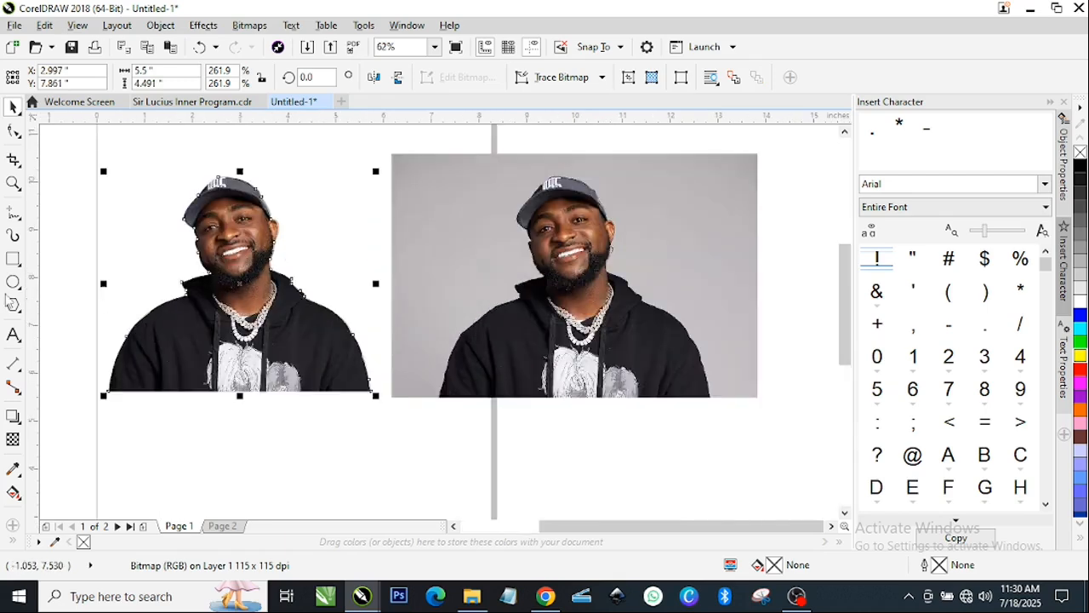
{"action": "scroll", "coordinate": [281, 396], "scroll_direction": "down", "scroll_amount": 2}
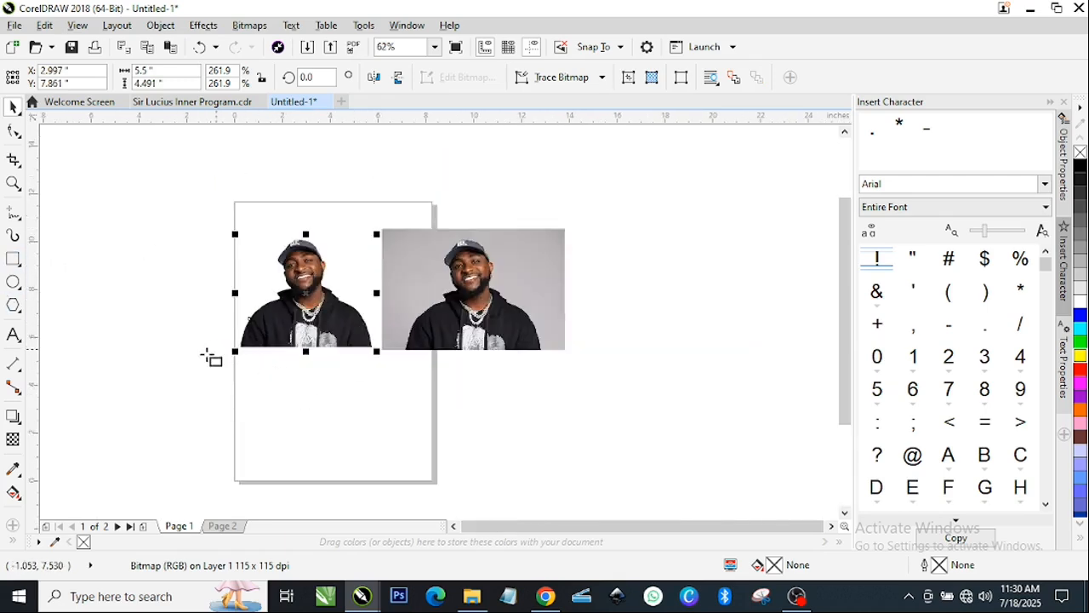
{"action": "left_click_drag", "start_coordinate": [386, 478], "coordinate": [348, 464]}
{"action": "key", "text": "space"}
{"action": "mouse_move", "coordinate": [310, 409]}
{"action": "left_mouse_down"}
{"action": "mouse_move", "coordinate": [366, 408]}
{"action": "mouse_move", "coordinate": [356, 409]}
{"action": "left_mouse_up"}
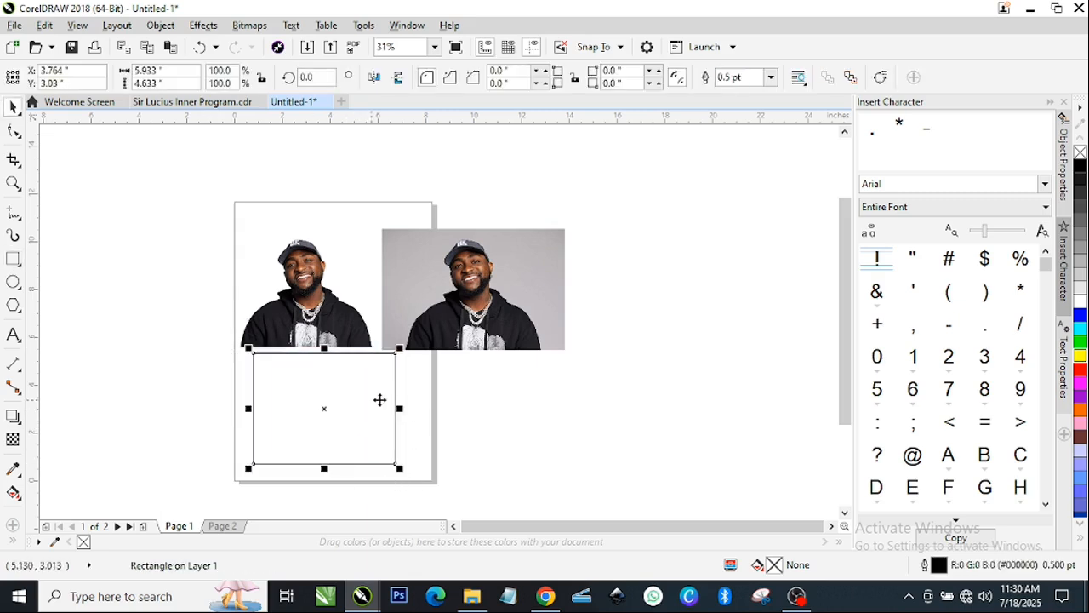
{"action": "left_click_drag", "start_coordinate": [400, 348], "coordinate": [415, 336]}
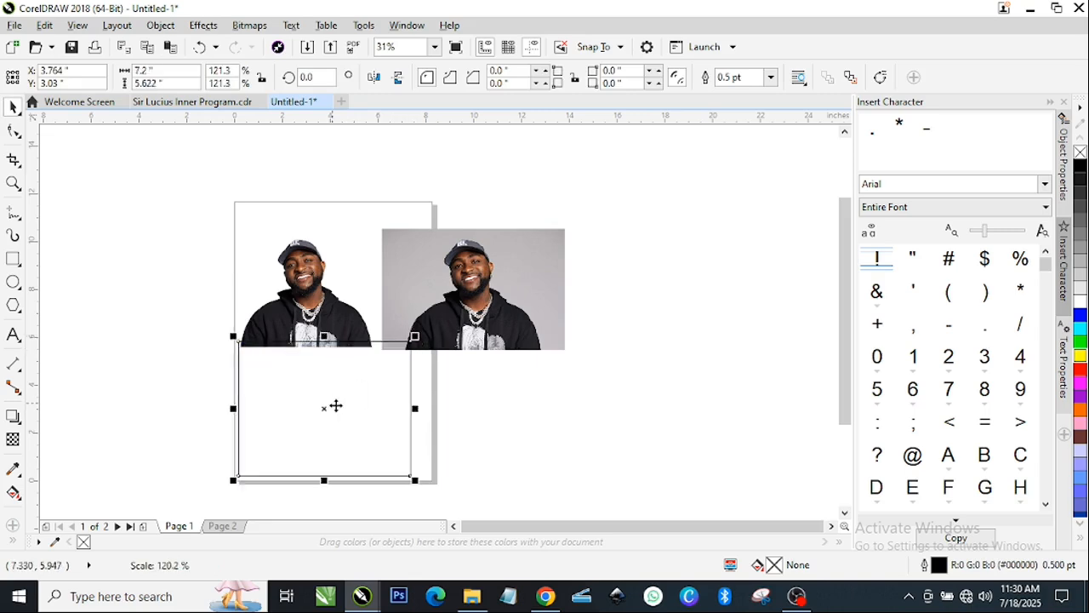
{"action": "left_click_drag", "start_coordinate": [335, 405], "coordinate": [361, 403]}
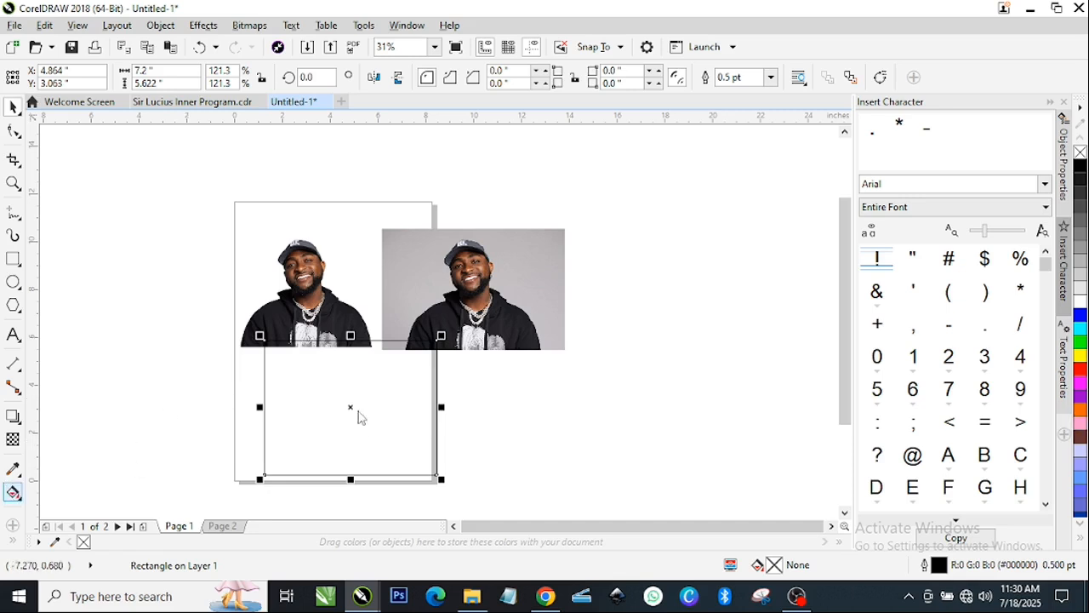
Step: Apply a linear fountain fill rising slightly across the rectangle and set its end colour to pale orange, #FFDC91
{"action": "left_click_drag", "start_coordinate": [296, 441], "coordinate": [407, 409]}
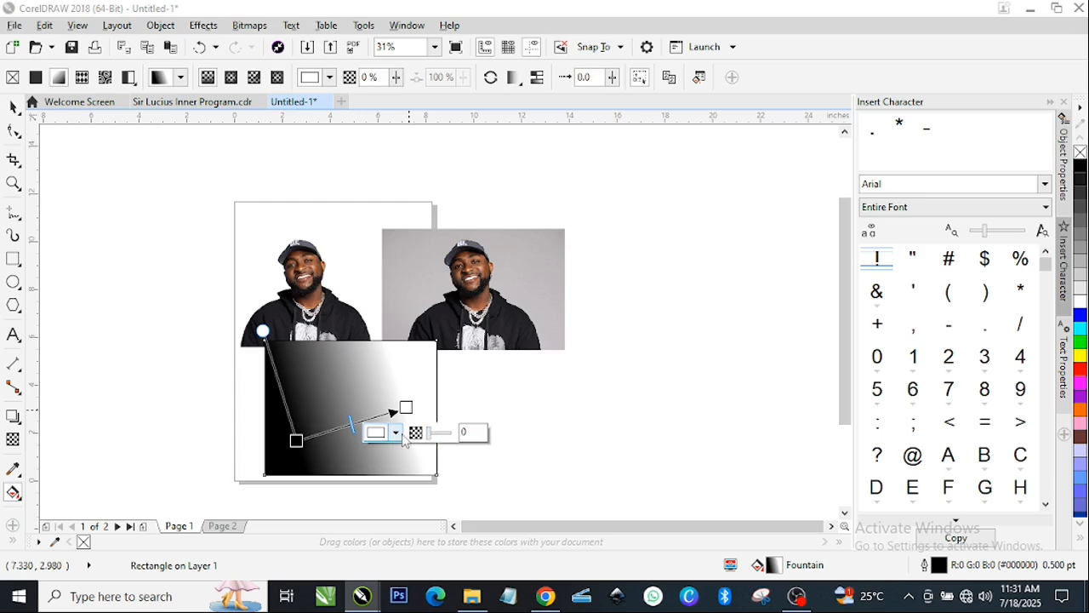
{"action": "left_click", "coordinate": [396, 432]}
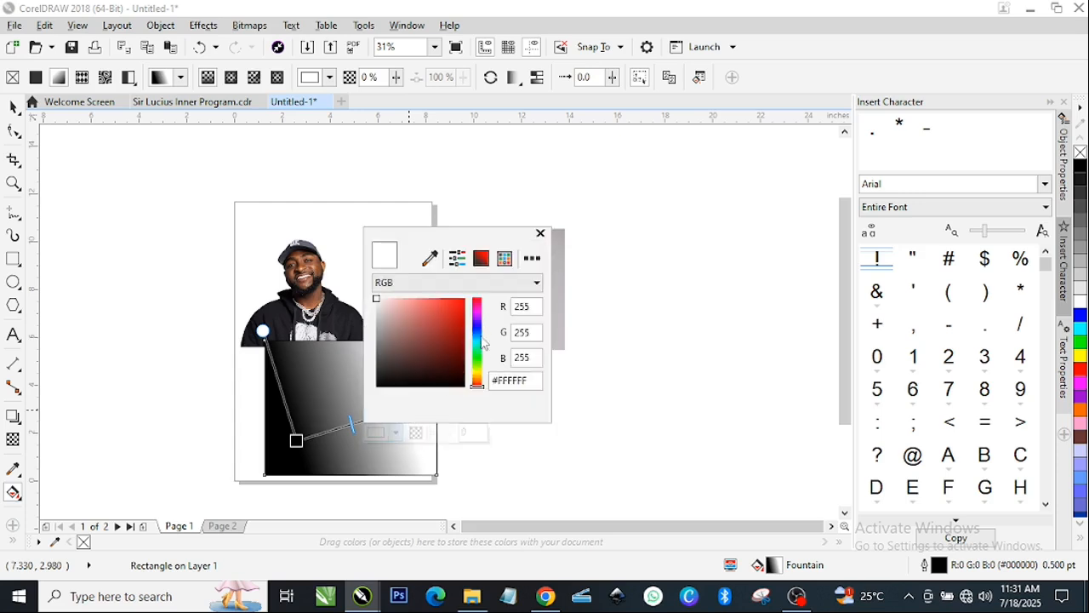
{"action": "left_click", "coordinate": [432, 313]}
{"action": "left_click_drag", "start_coordinate": [430, 312], "coordinate": [415, 299]}
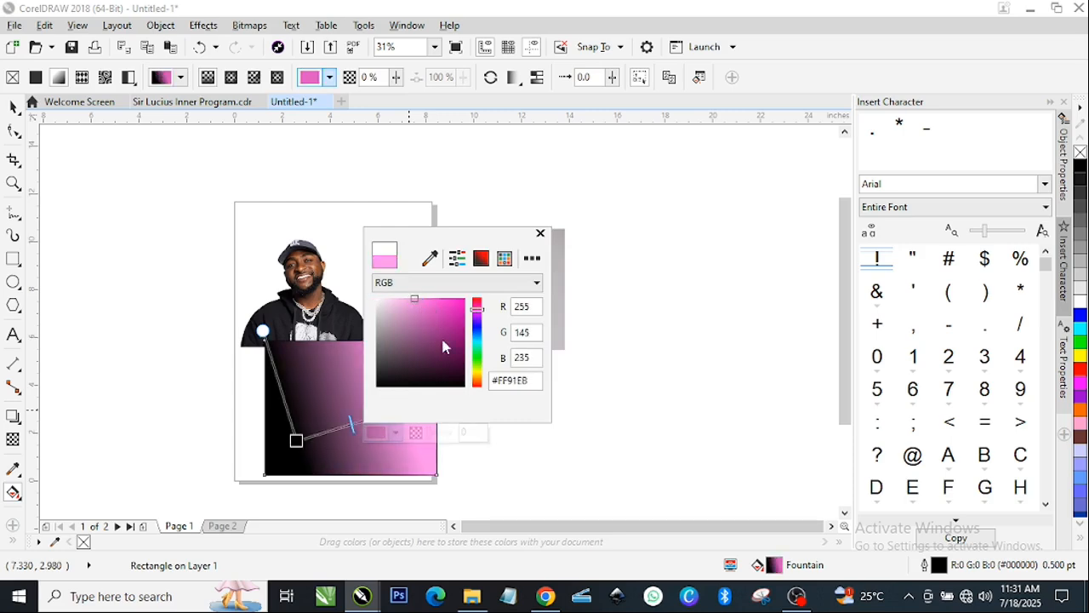
{"action": "left_click", "coordinate": [477, 382]}
{"action": "left_click", "coordinate": [294, 439]}
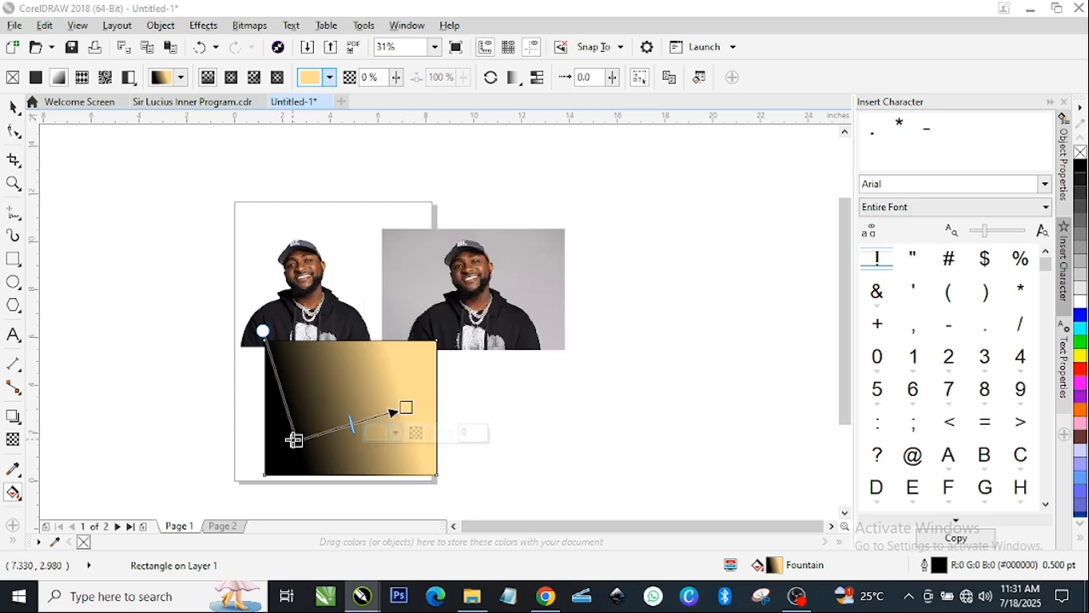
Step: Try the paler cream #FFEBBF as the gradient's end colour and undo the colour changes
{"action": "left_click", "coordinate": [394, 433]}
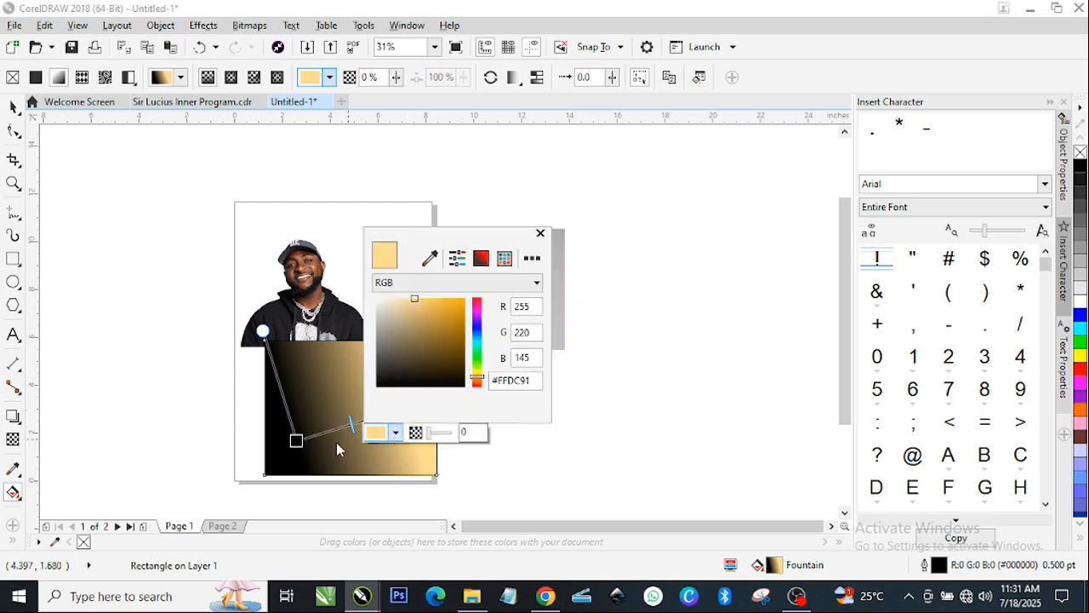
{"action": "left_click", "coordinate": [401, 343]}
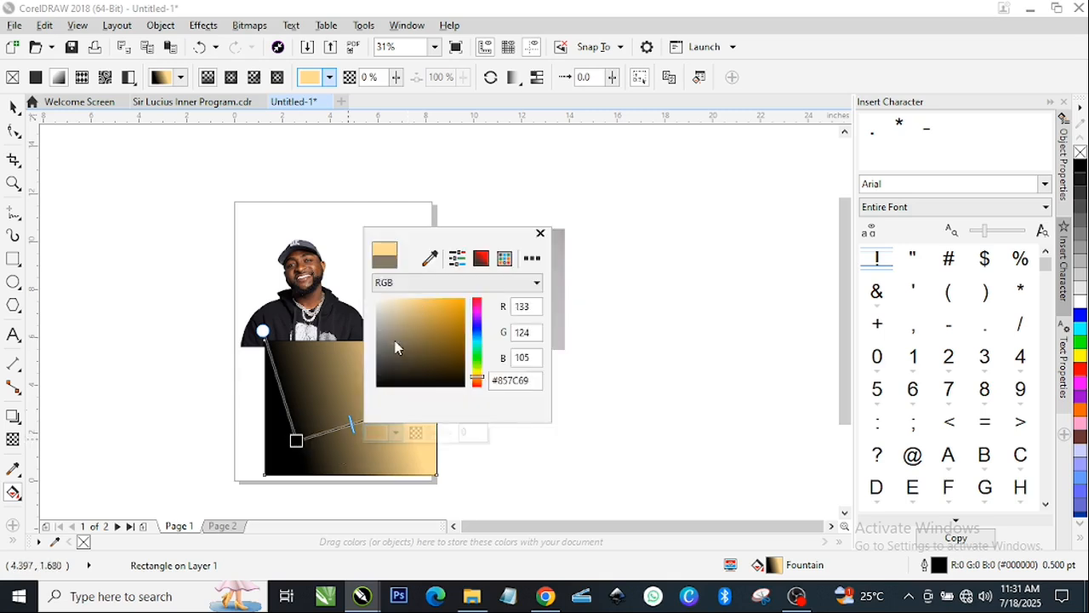
{"action": "left_click", "coordinate": [399, 301]}
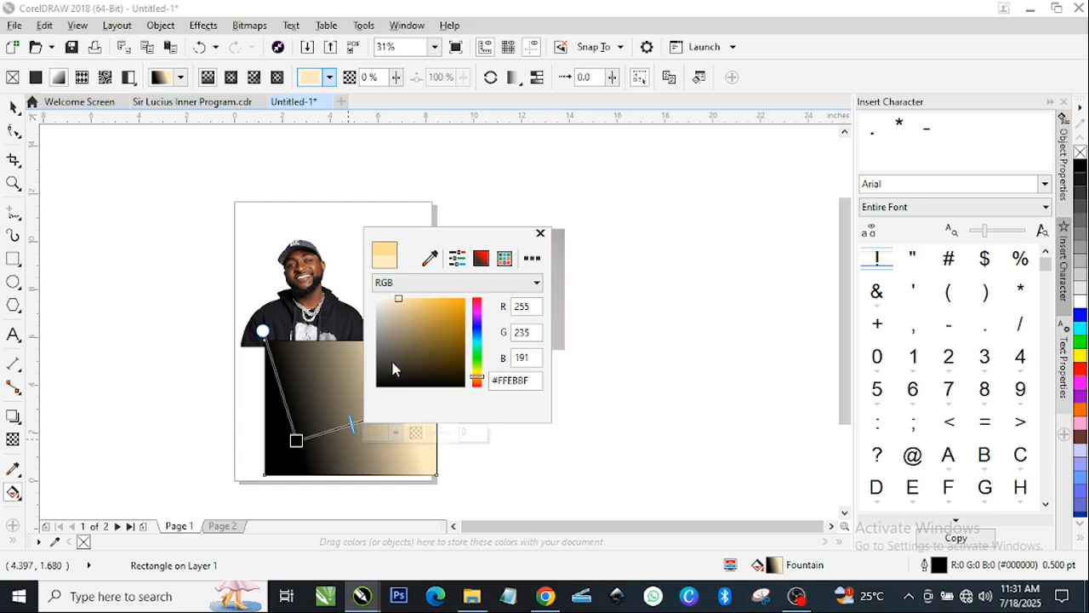
{"action": "left_click", "coordinate": [347, 425]}
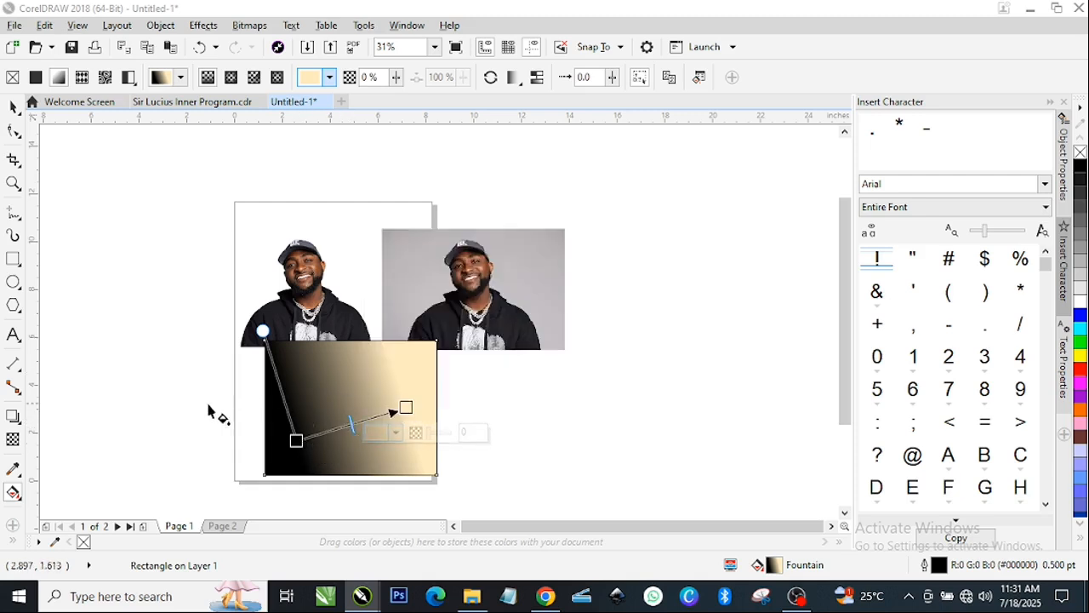
{"action": "key", "text": "space"}
{"action": "key", "text": "ctrl+z"}
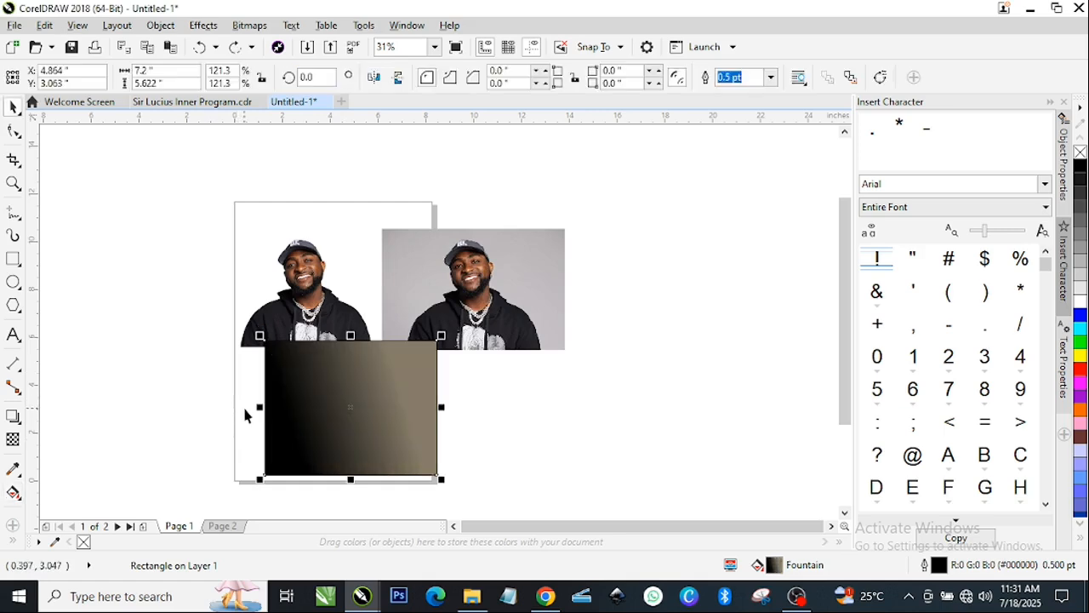
{"action": "key", "text": "ctrl+shift+z"}
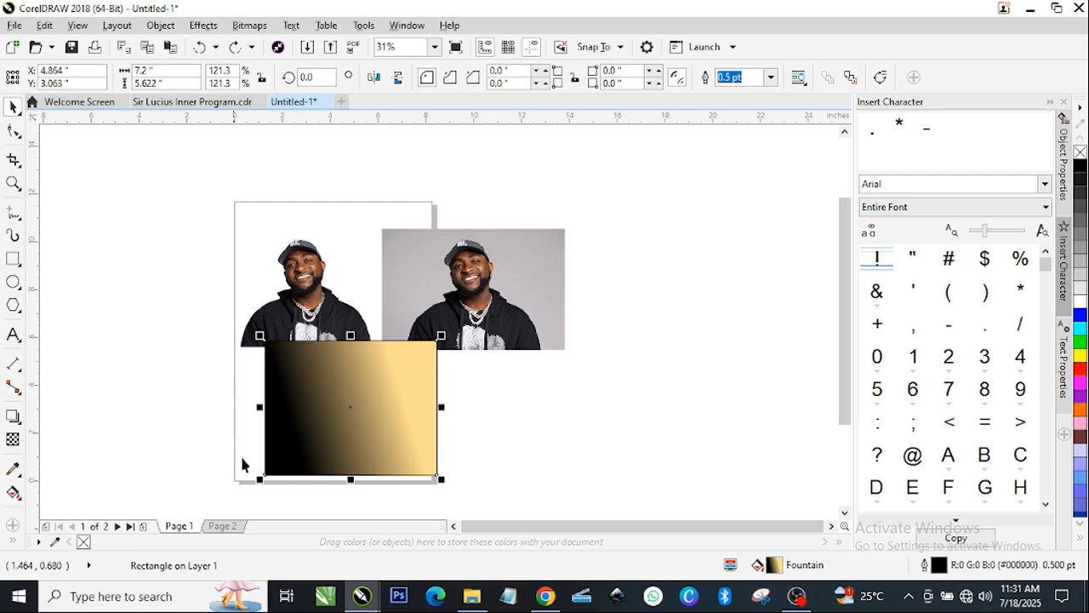
Step: Change the start colour of the rectangle's fountain fill from black to a dark red
{"action": "left_click", "coordinate": [13, 492]}
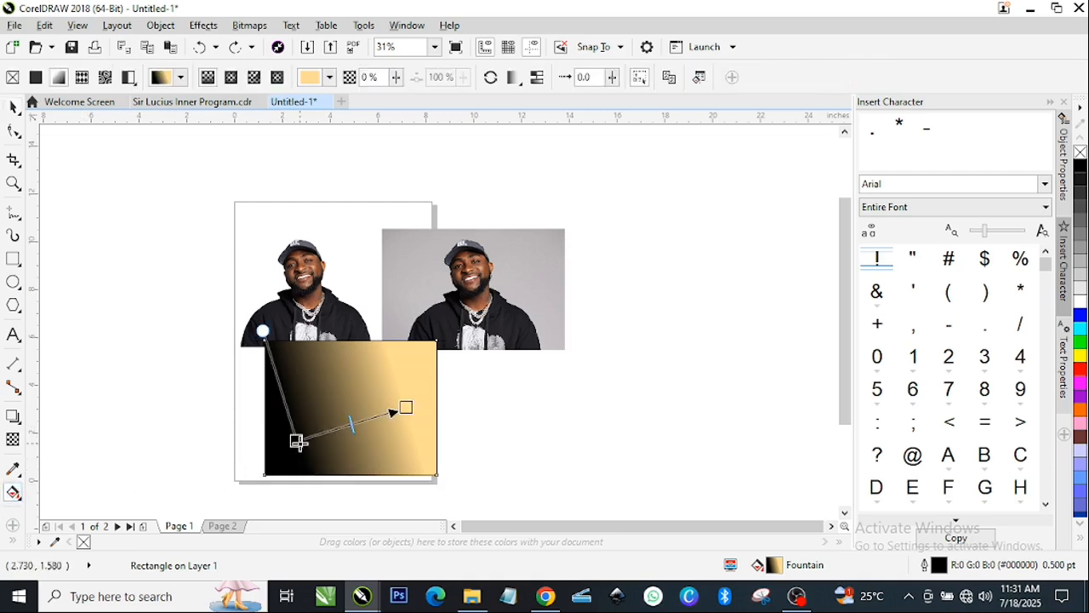
{"action": "left_click", "coordinate": [285, 465]}
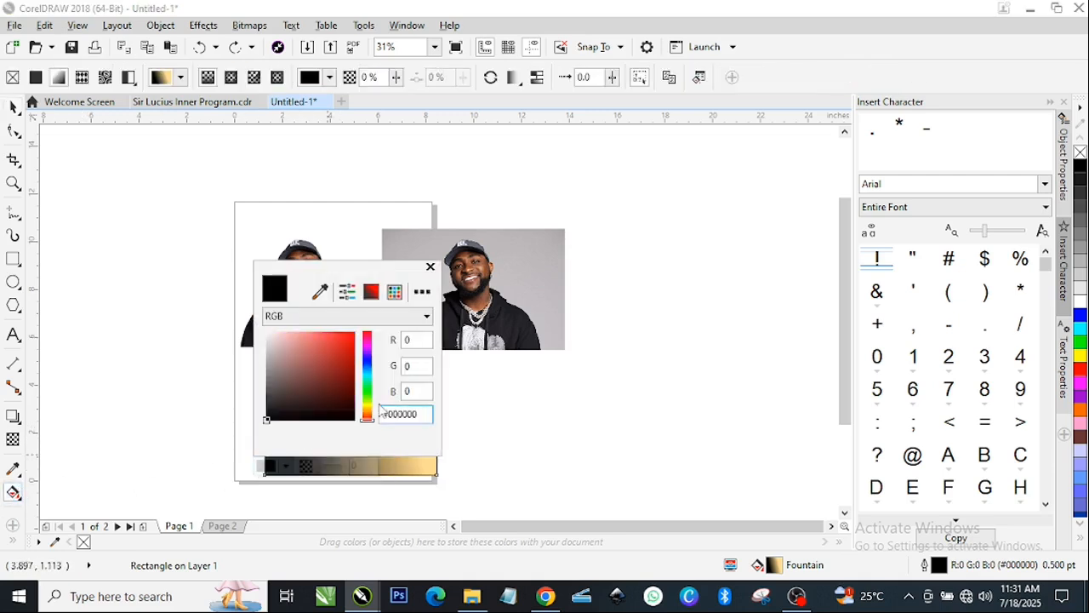
{"action": "left_click", "coordinate": [312, 337]}
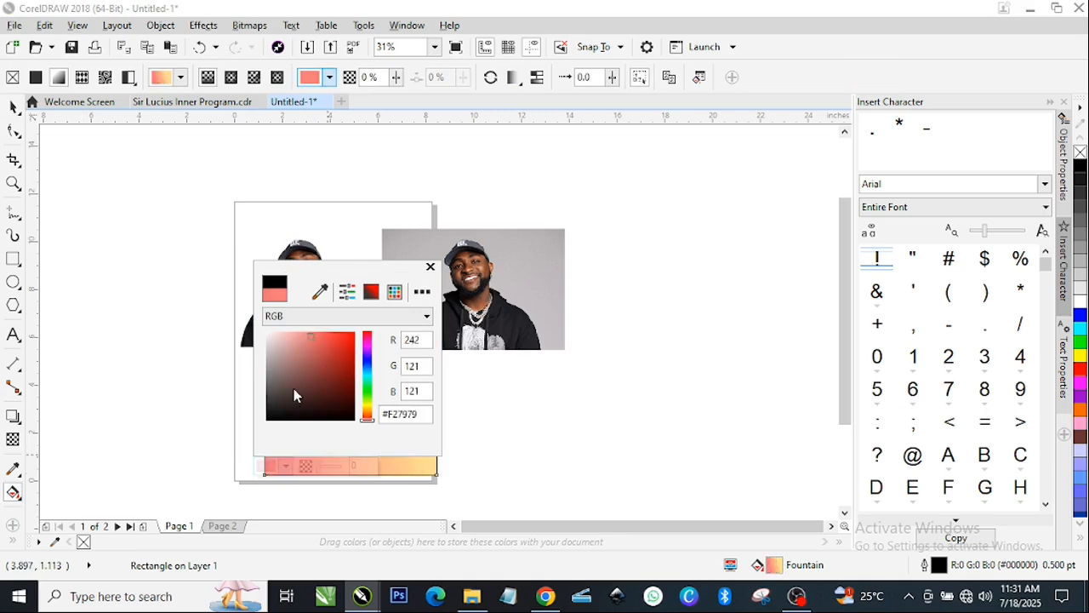
{"action": "mouse_move", "coordinate": [294, 390]}
{"action": "left_mouse_down"}
{"action": "mouse_move", "coordinate": [332, 384]}
{"action": "mouse_move", "coordinate": [343, 355]}
{"action": "mouse_move", "coordinate": [359, 353]}
{"action": "left_mouse_up"}
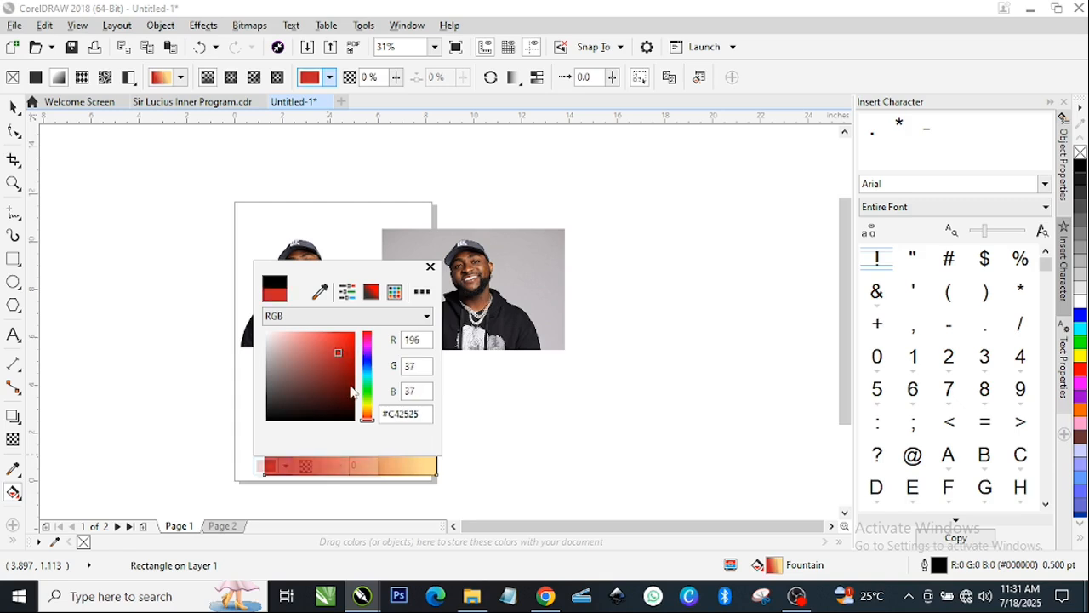
{"action": "left_click", "coordinate": [351, 386]}
{"action": "left_click", "coordinate": [431, 267]}
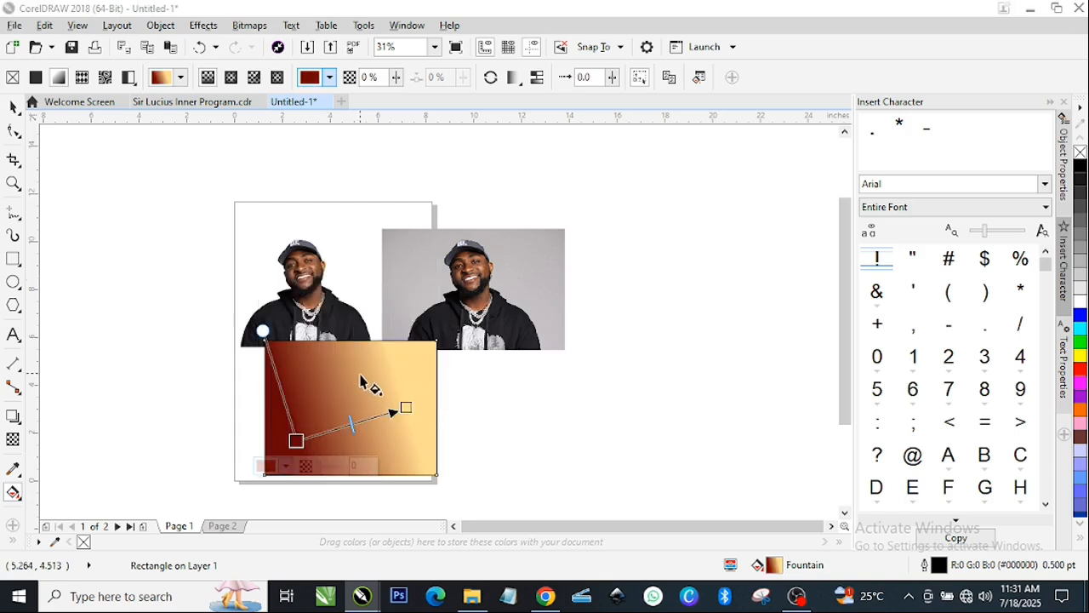
{"action": "left_click", "coordinate": [286, 465]}
{"action": "left_click", "coordinate": [357, 204]}
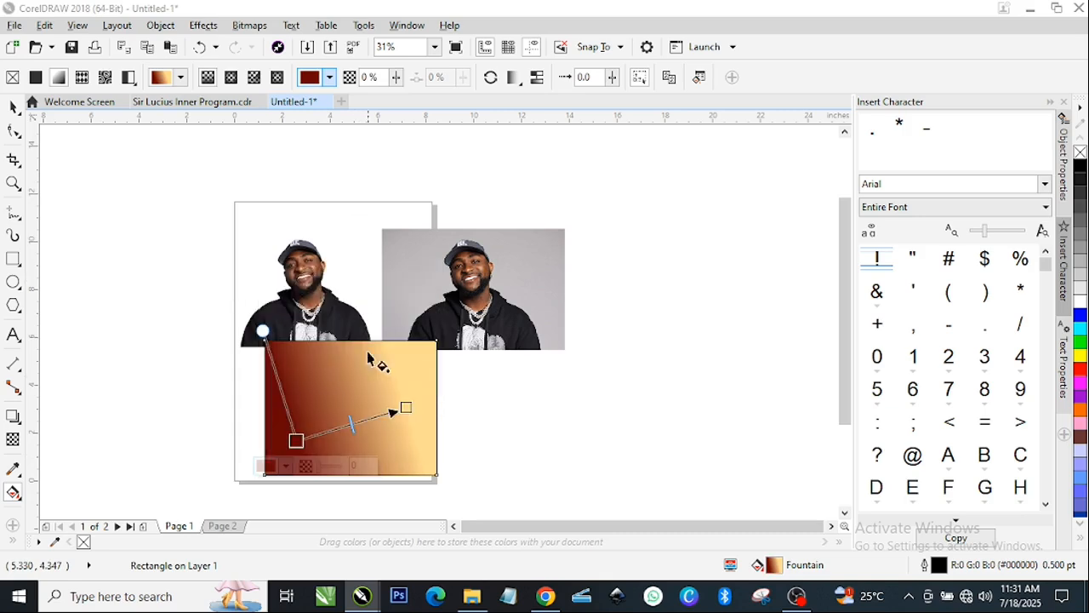
Step: Change the start colour of the rectangle's fountain fill from dark red to a very dark navy blue
{"action": "left_click", "coordinate": [286, 465]}
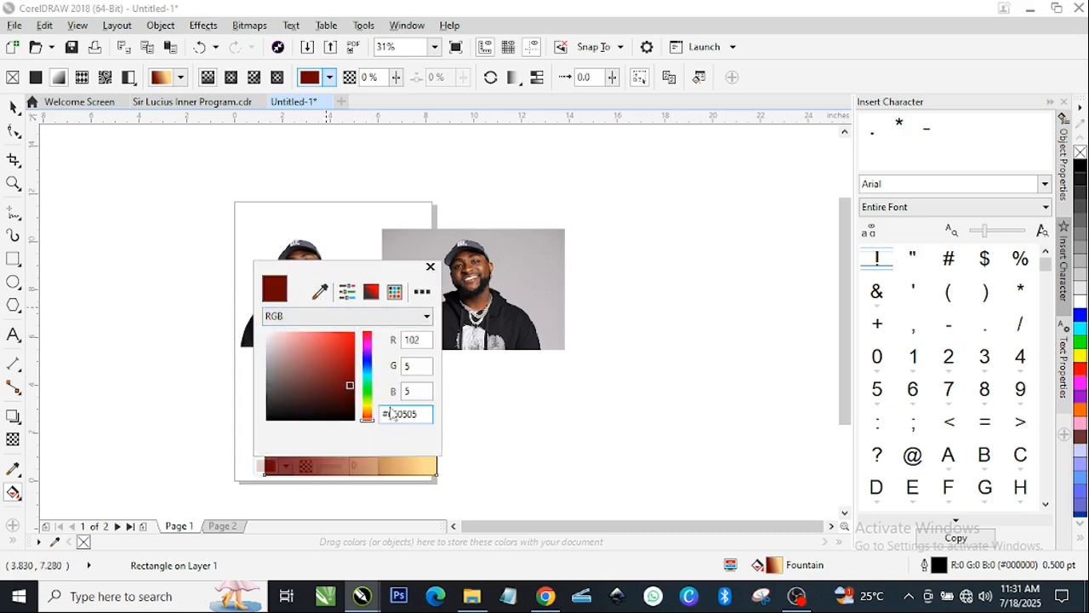
{"action": "left_click", "coordinate": [366, 373]}
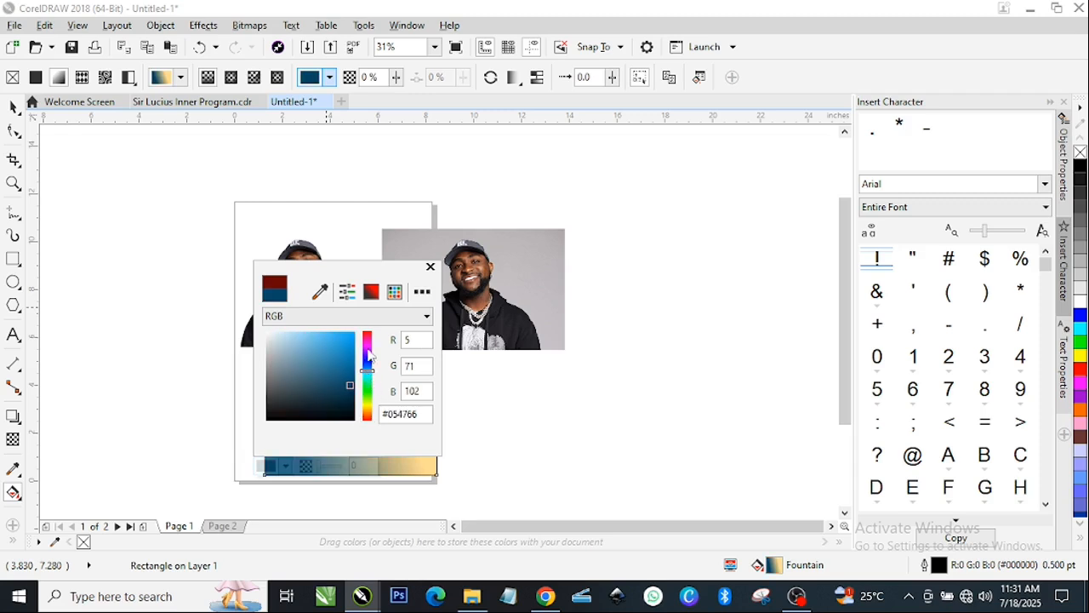
{"action": "mouse_move", "coordinate": [338, 377]}
{"action": "left_mouse_down"}
{"action": "mouse_move", "coordinate": [298, 364]}
{"action": "mouse_move", "coordinate": [299, 352]}
{"action": "mouse_move", "coordinate": [348, 372]}
{"action": "left_mouse_up"}
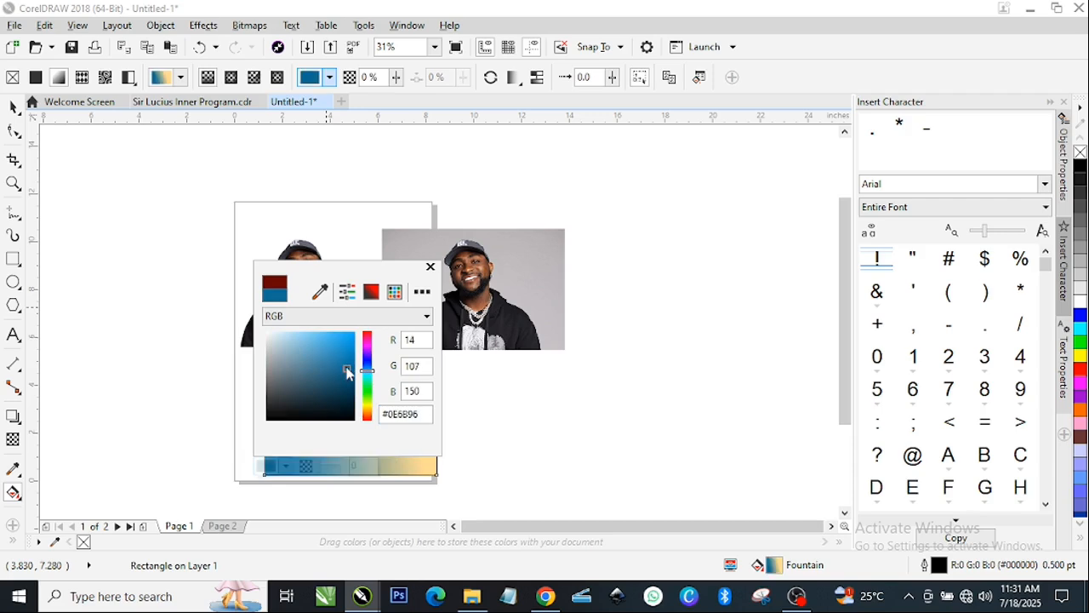
{"action": "left_click", "coordinate": [344, 406]}
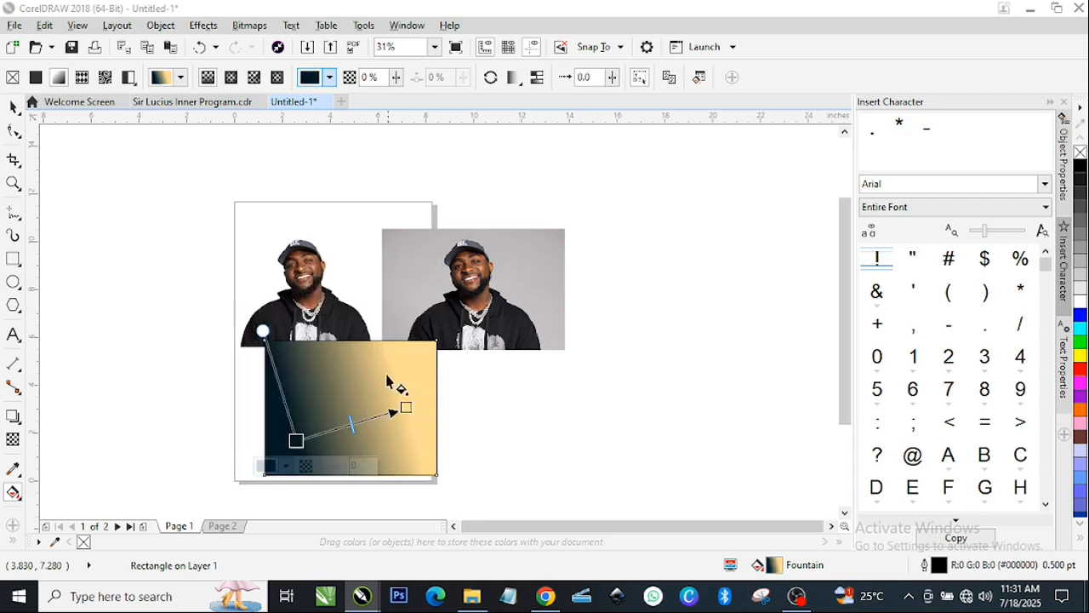
Step: Make the fountain fill elliptical, spread it well beyond the rectangle from a centre in its upper half, and remove the rectangle's outline
{"action": "left_click", "coordinate": [230, 78]}
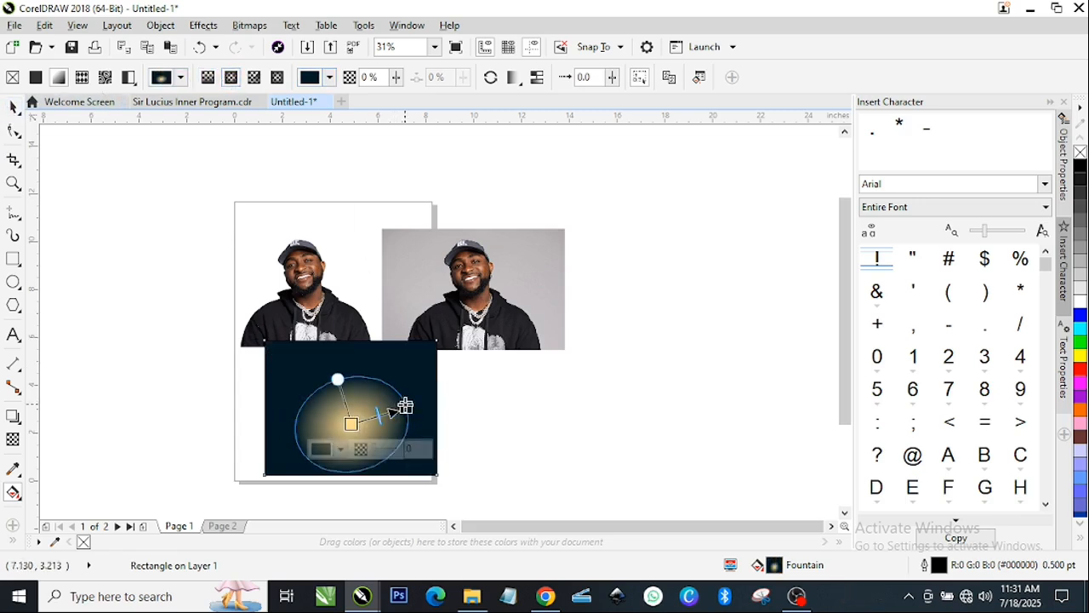
{"action": "left_click_drag", "start_coordinate": [409, 426], "coordinate": [540, 314]}
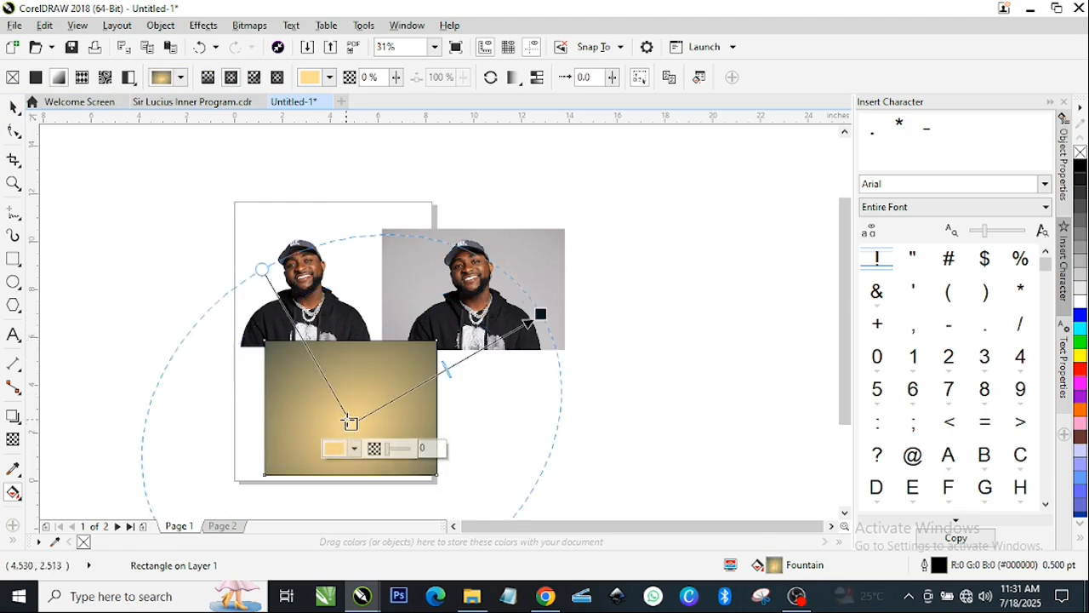
{"action": "left_click_drag", "start_coordinate": [350, 423], "coordinate": [348, 385]}
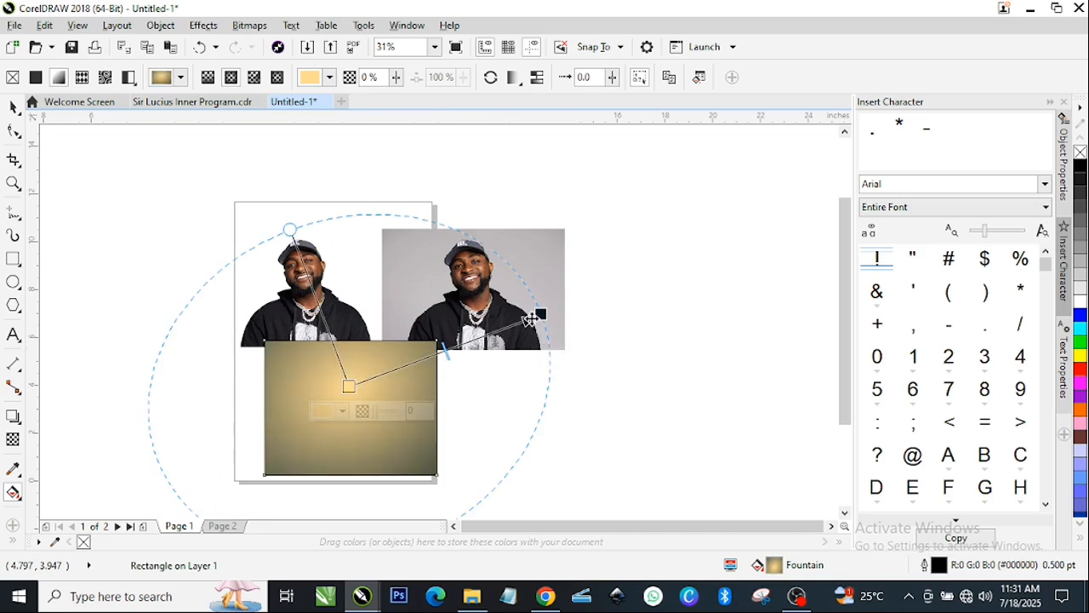
{"action": "left_click_drag", "start_coordinate": [539, 314], "coordinate": [588, 322]}
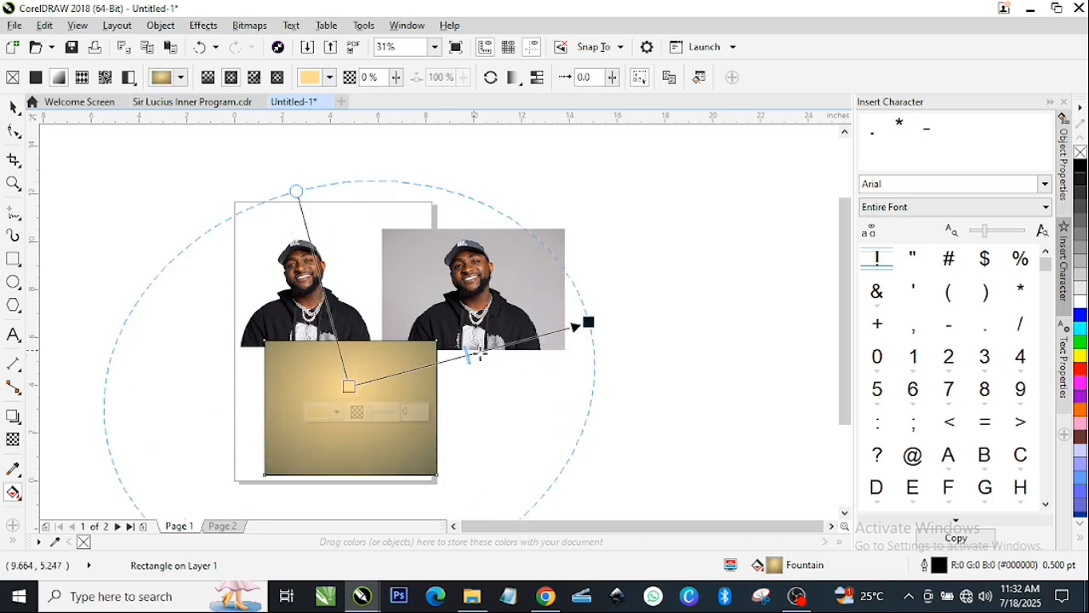
{"action": "left_click_drag", "start_coordinate": [349, 387], "coordinate": [353, 391]}
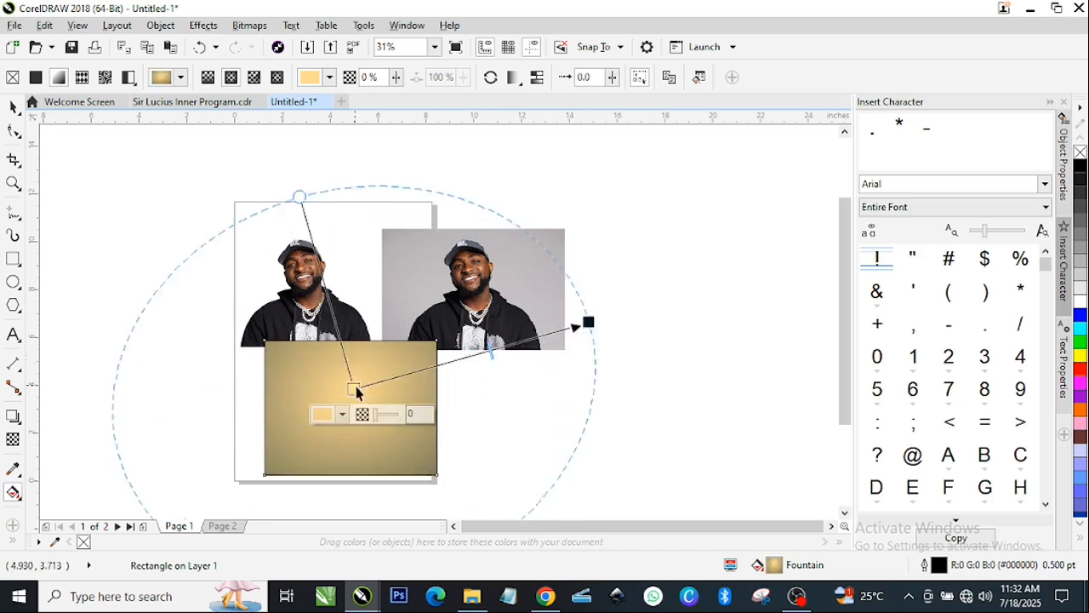
{"action": "key", "text": "space"}
{"action": "right_click", "coordinate": [1080, 152]}
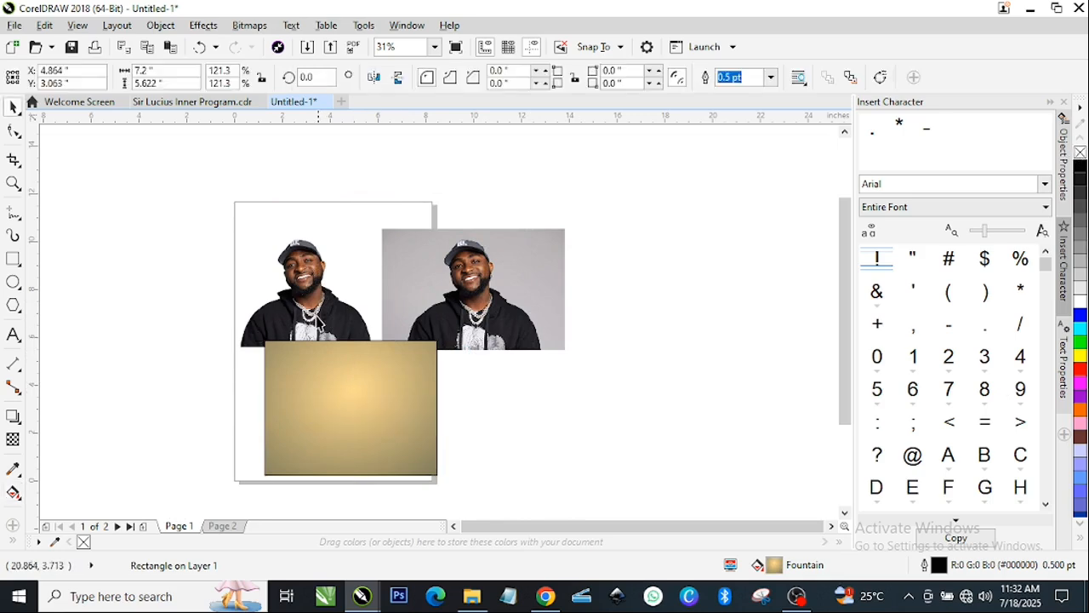
Step: Place a copy of the cut-out portrait on the gradient rectangle and delete the cut-out it was copied from
{"action": "left_click_drag", "start_coordinate": [312, 305], "coordinate": [352, 408]}
{"action": "right_click", "coordinate": [351, 408]}
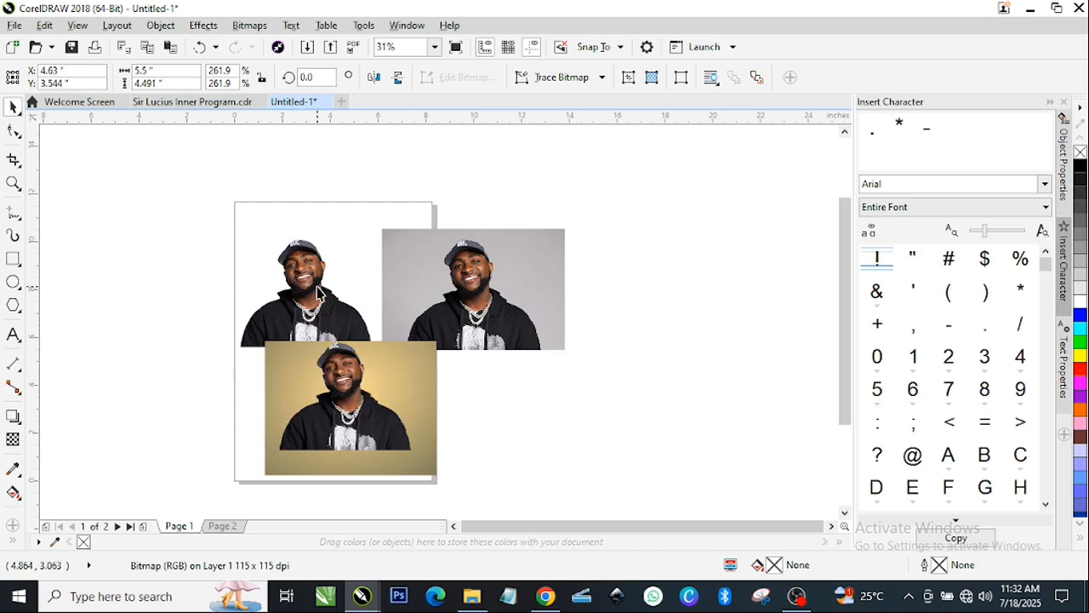
{"action": "left_click", "coordinate": [316, 302]}
{"action": "key", "text": "Delete"}
Step: Enlarge the gradient rectangle to about 7.667 by 5.987 inches and arrange it with its cut-out side by side with the original photo
{"action": "left_click", "coordinate": [396, 389]}
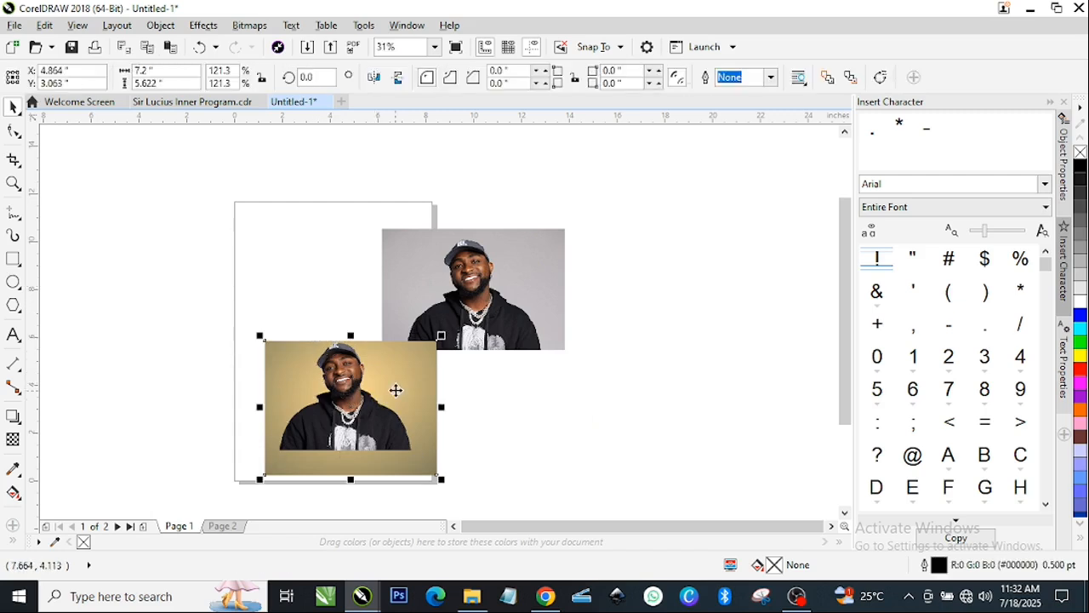
{"action": "left_click_drag", "start_coordinate": [443, 337], "coordinate": [447, 331]}
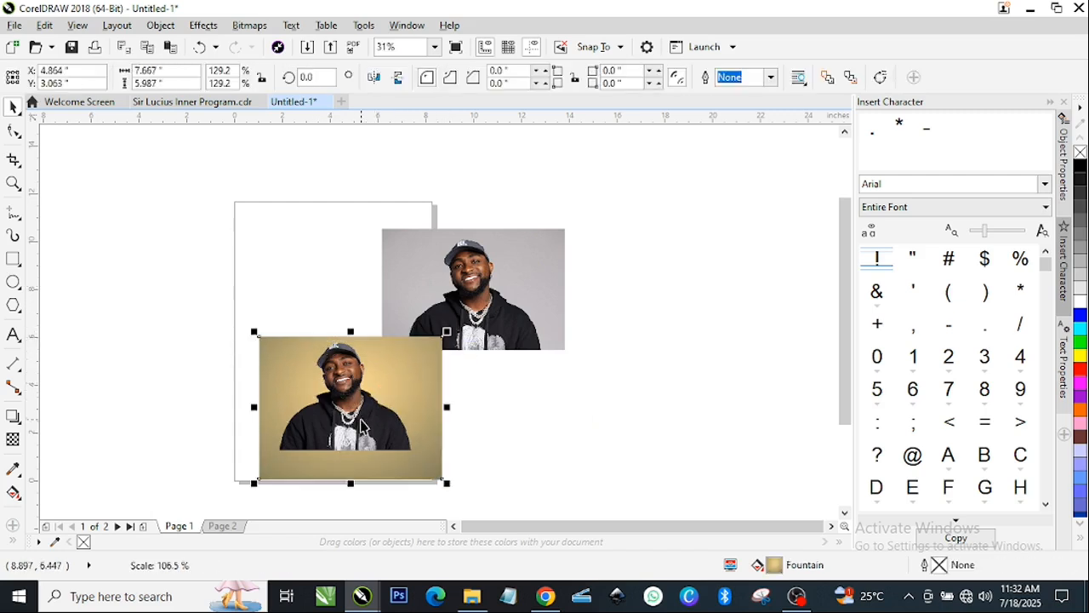
{"action": "left_click", "coordinate": [359, 424], "text": "shift"}
{"action": "left_click_drag", "start_coordinate": [360, 424], "coordinate": [350, 317]}
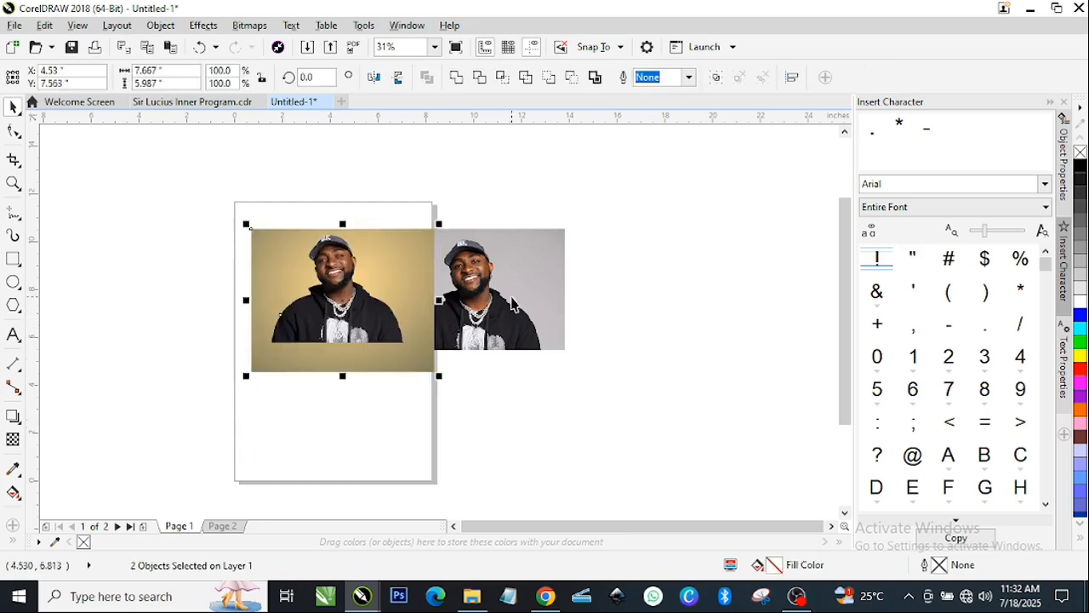
{"action": "left_click_drag", "start_coordinate": [513, 304], "coordinate": [585, 303]}
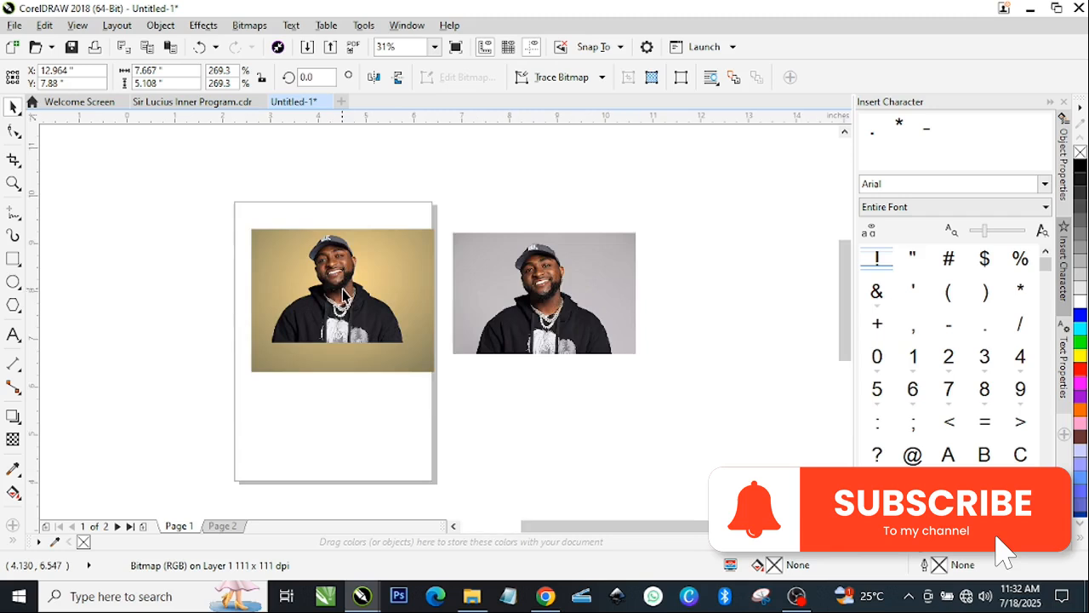
Step: Shift the cut-out portrait slightly down on the gradient background and enlarge it to about 6.167 by 5.035 inches
{"action": "scroll", "coordinate": [343, 294], "scroll_direction": "up", "scroll_amount": 1}
{"action": "left_click", "coordinate": [345, 296]}
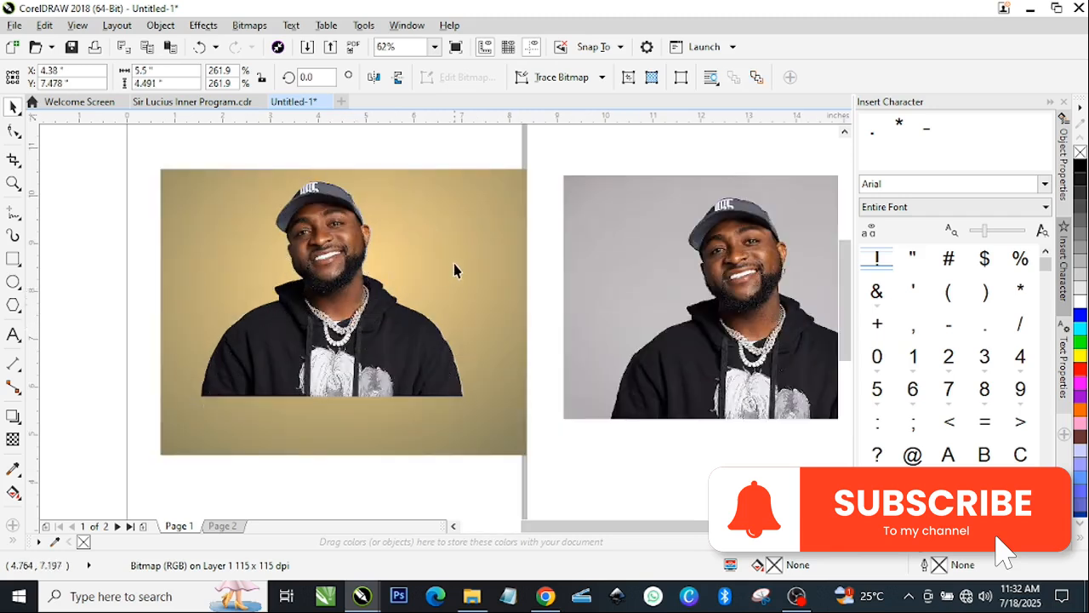
{"action": "left_click_drag", "start_coordinate": [454, 270], "coordinate": [449, 287]}
{"action": "left_click_drag", "start_coordinate": [473, 200], "coordinate": [488, 188]}
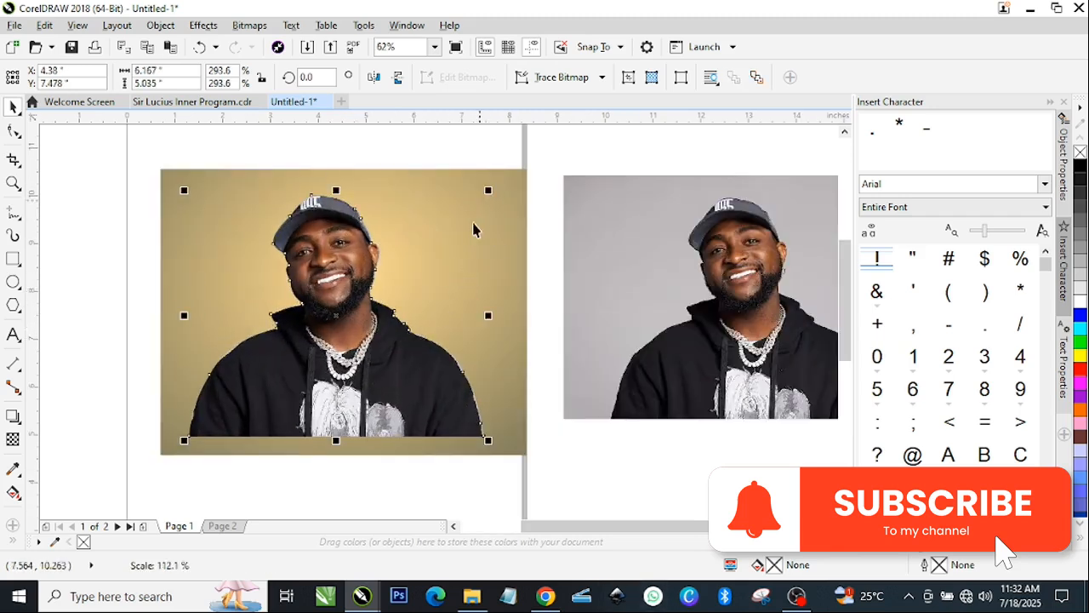
{"action": "left_click", "coordinate": [707, 352]}
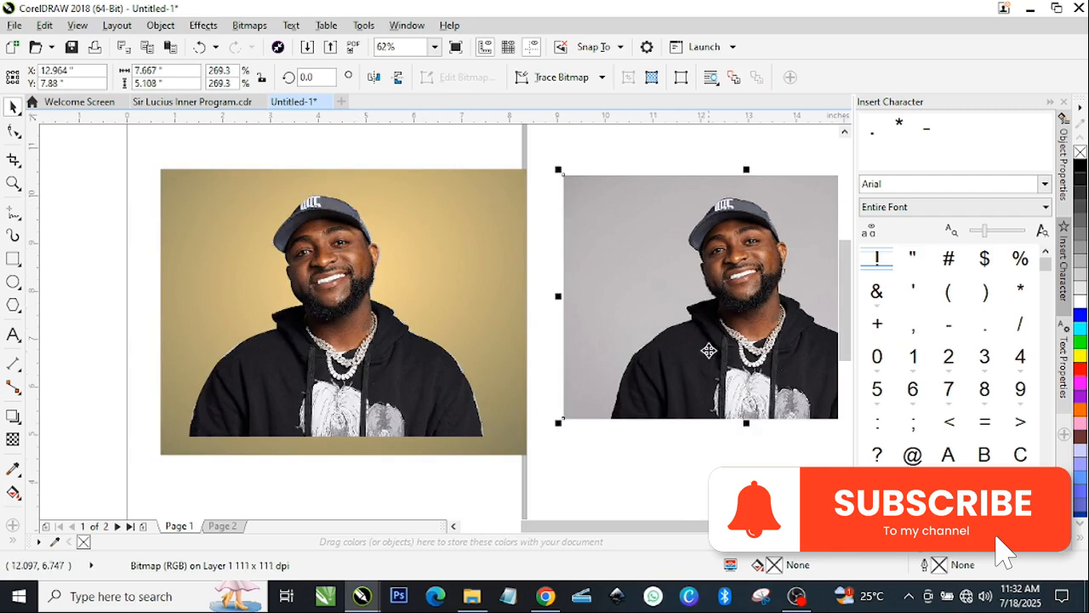
{"action": "left_click", "coordinate": [434, 345]}
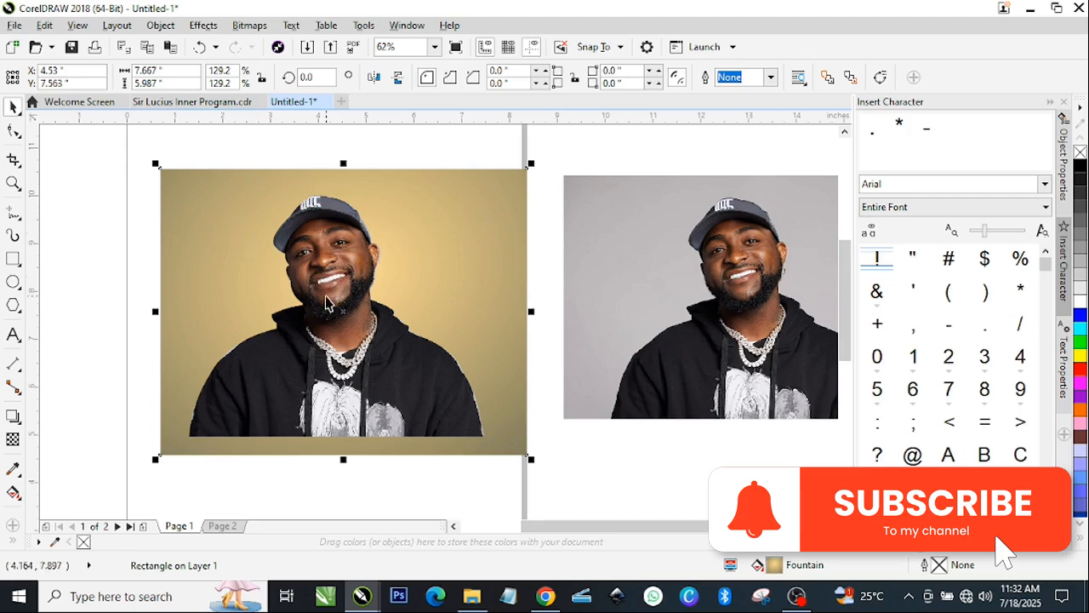
{"action": "scroll", "coordinate": [347, 284], "scroll_direction": "up", "scroll_amount": 2}
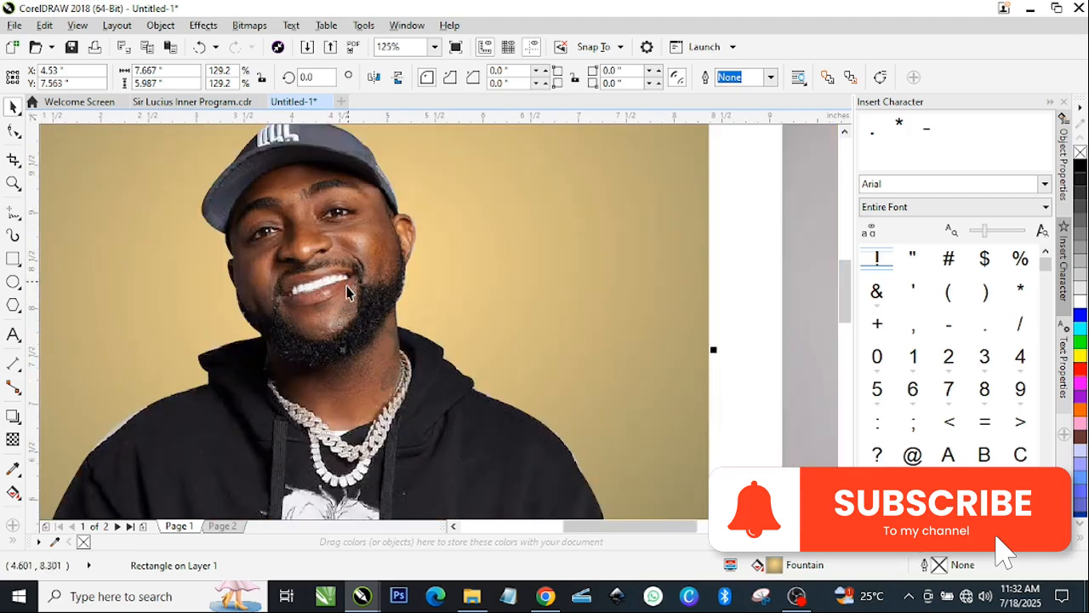
{"action": "scroll", "coordinate": [348, 304], "scroll_direction": "down", "scroll_amount": 2}
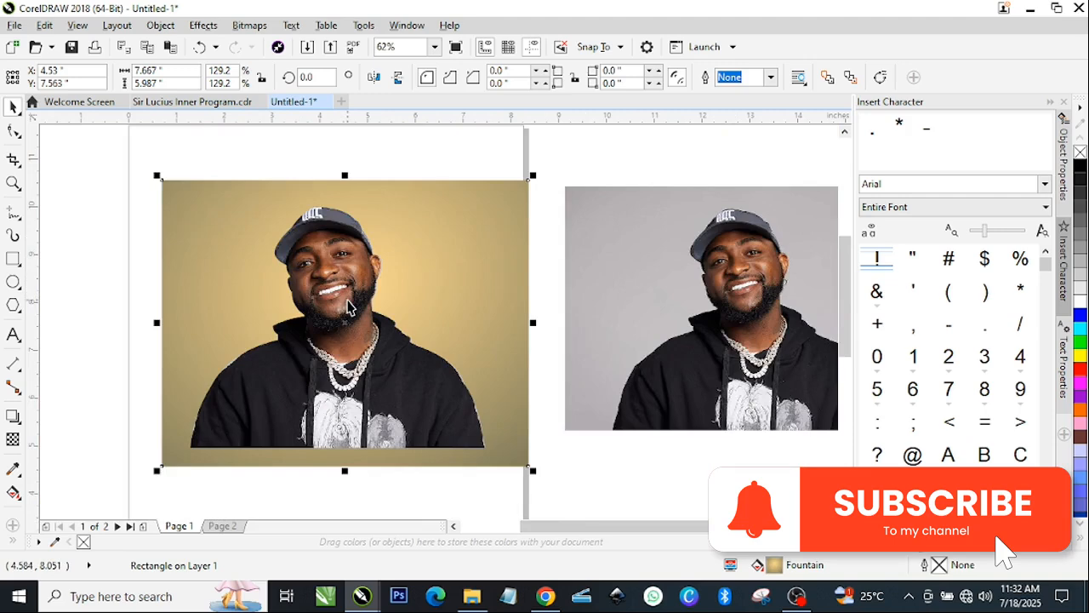